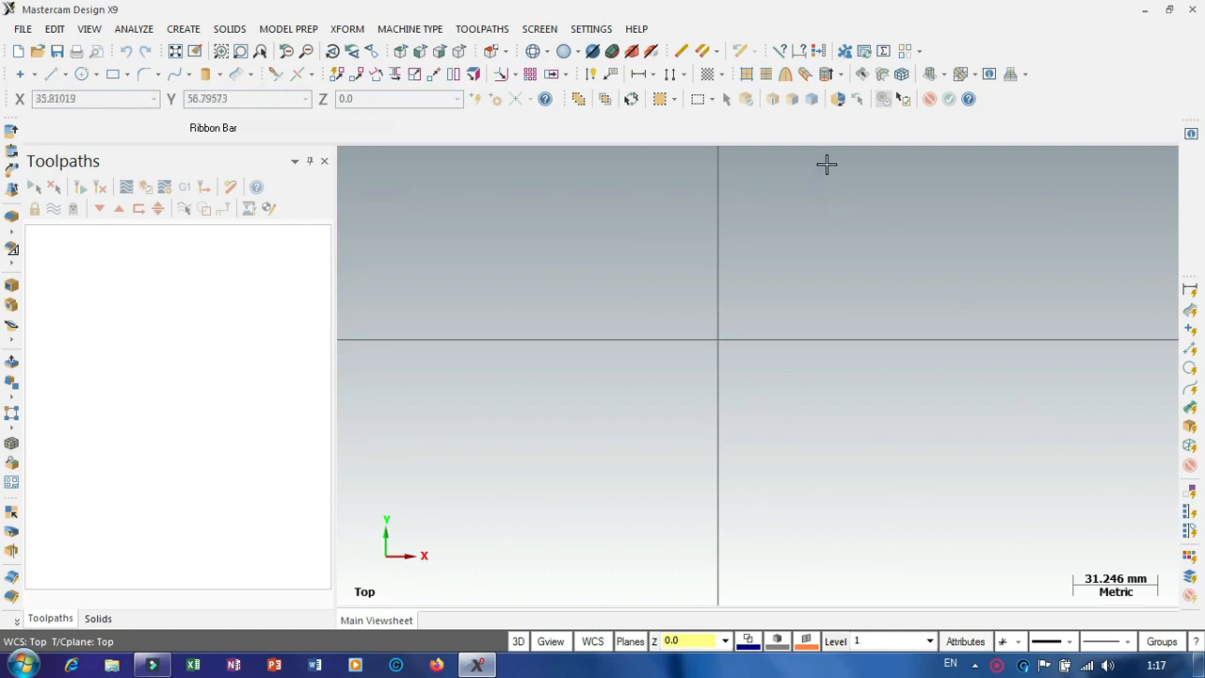
# - Draw a circle centred on the origin with a diameter of 7 mm
pyautogui.click(988, 74)
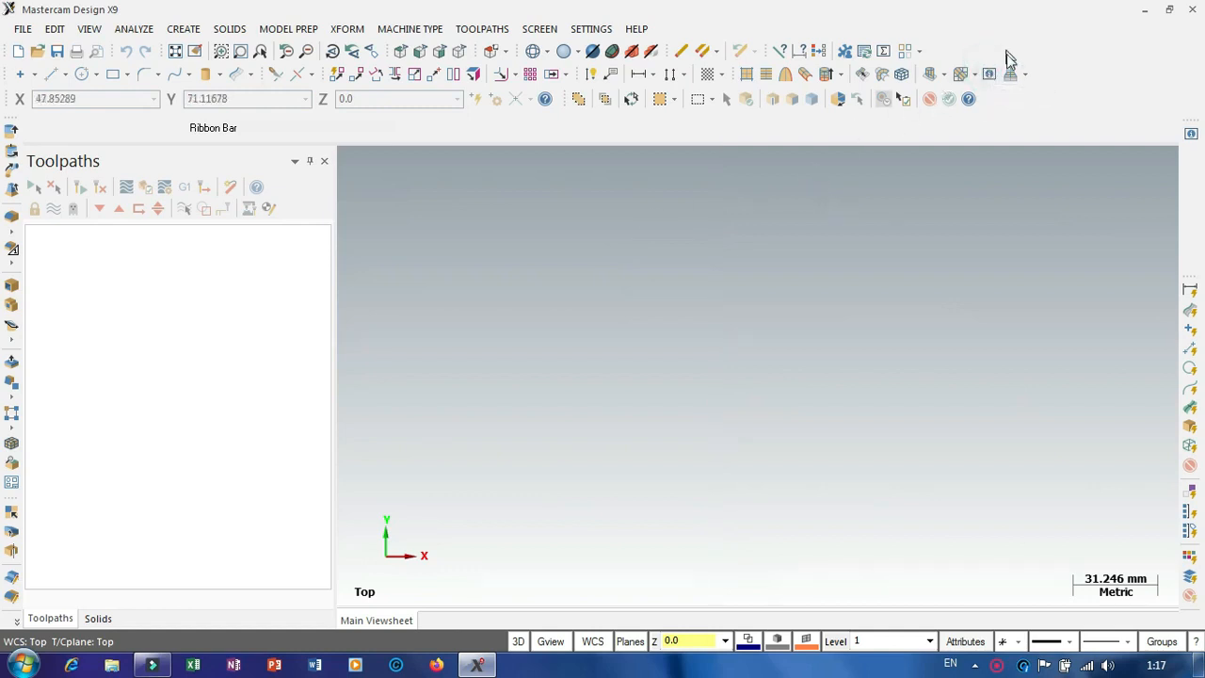
pyautogui.click(988, 74)
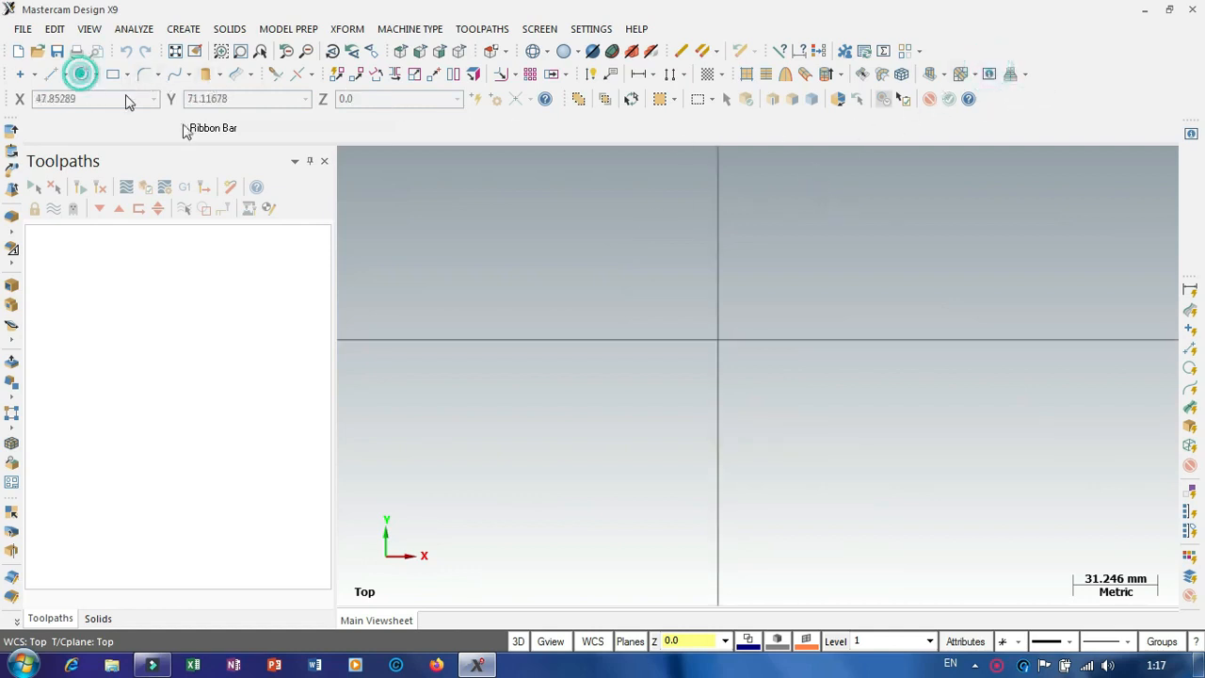
pyautogui.click(81, 74)
pyautogui.click(719, 339)
pyautogui.click(748, 310)
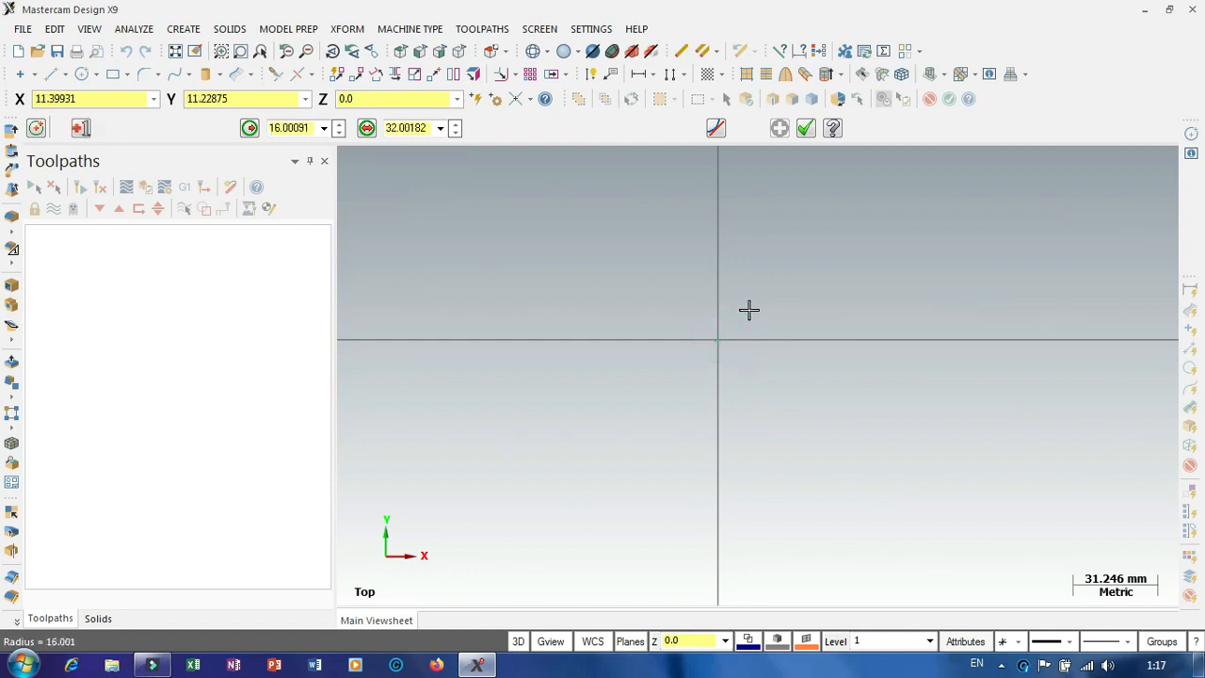
pyautogui.click(414, 129)
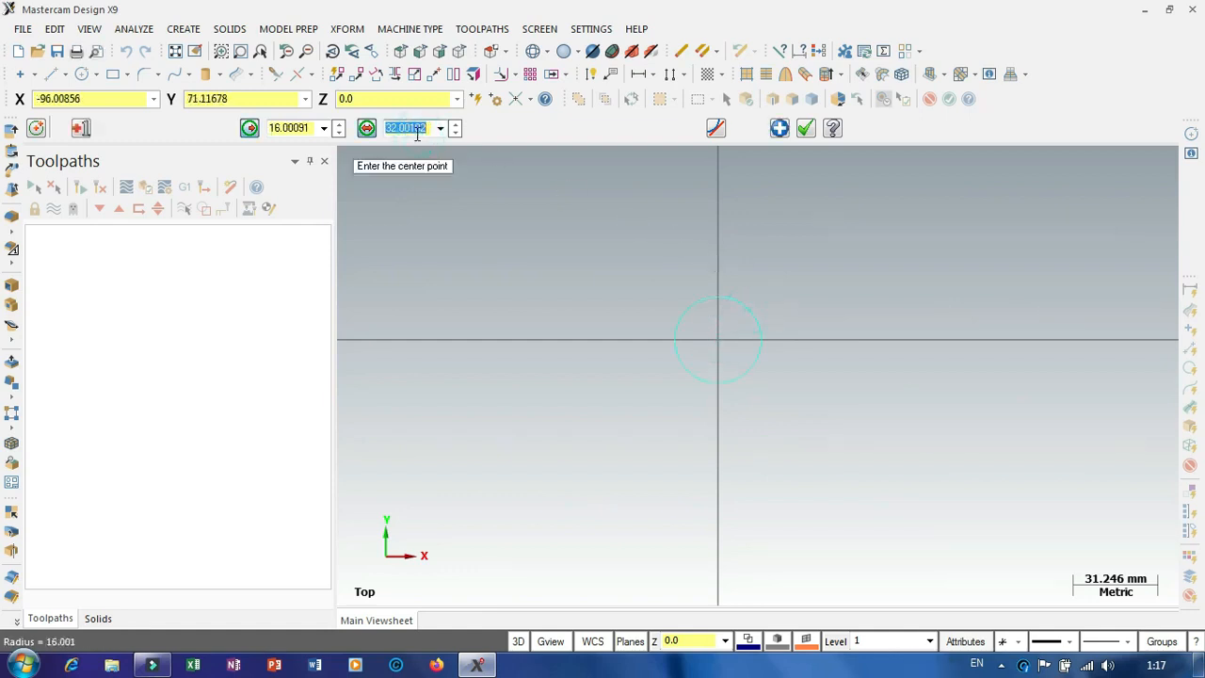
pyautogui.write('7')
pyautogui.press('Return')
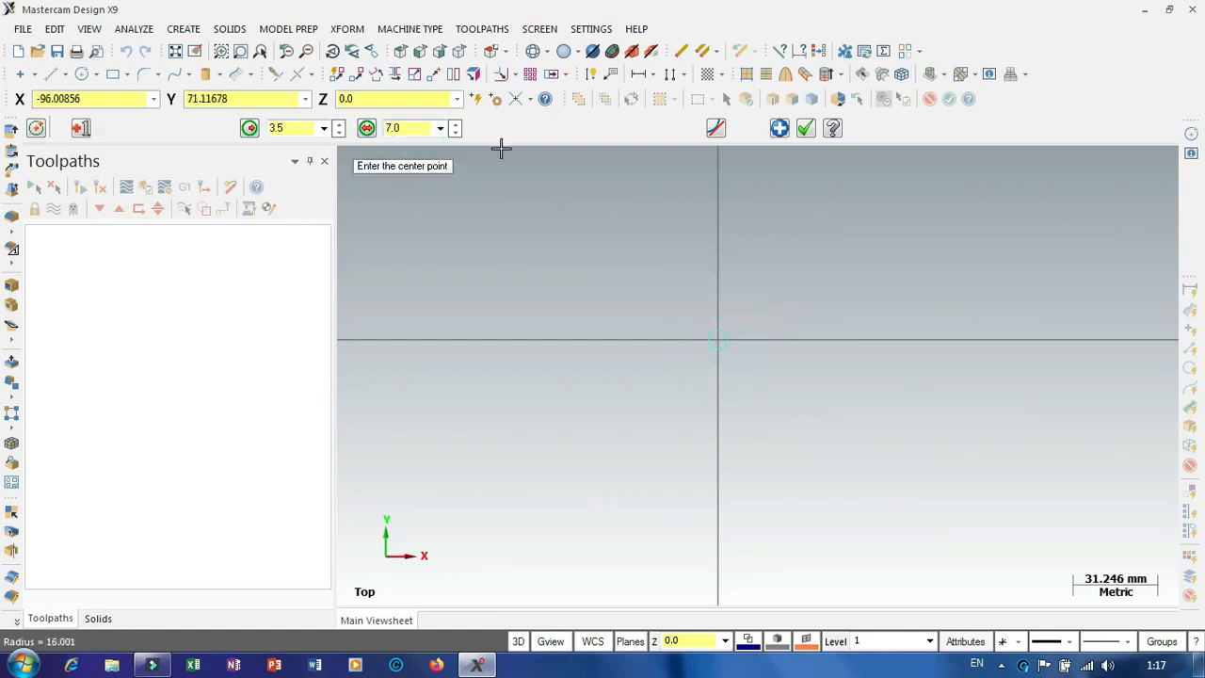
pyautogui.click(802, 133)
# - Draw a centre-anchored rectangle from the origin, about 10.9 mm wide and 10.7 mm high, around the circle
pyautogui.scroll(8, 687, 255)
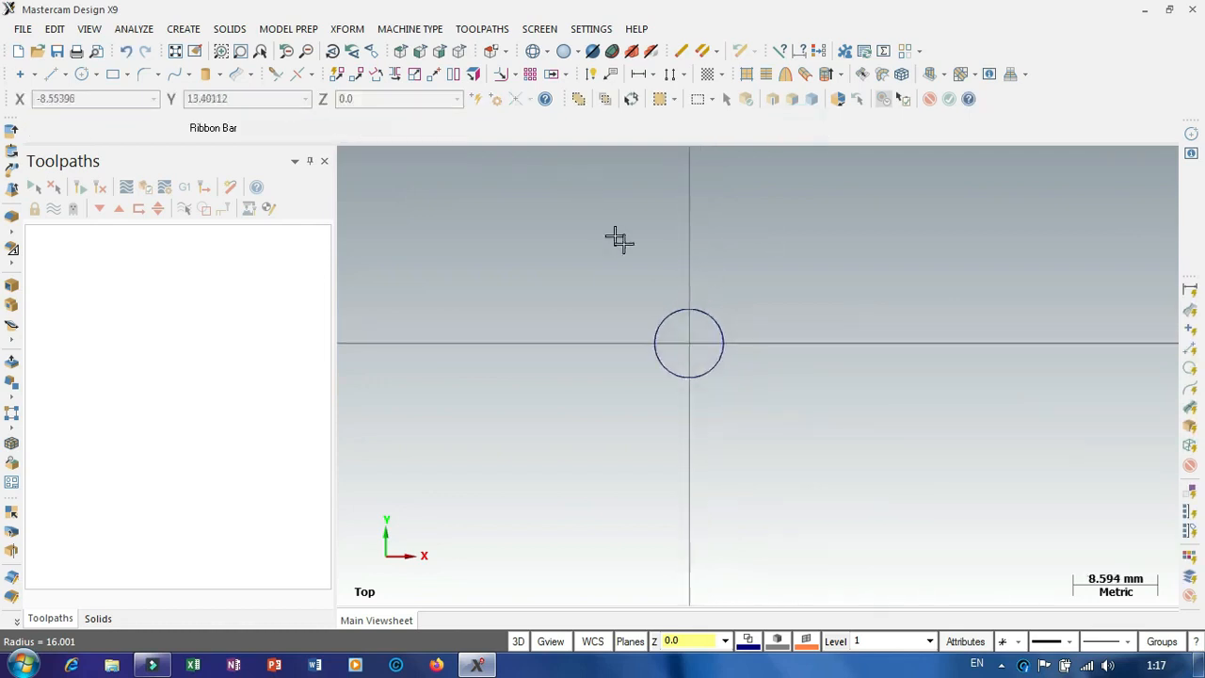
pyautogui.scroll(-2, 573, 234)
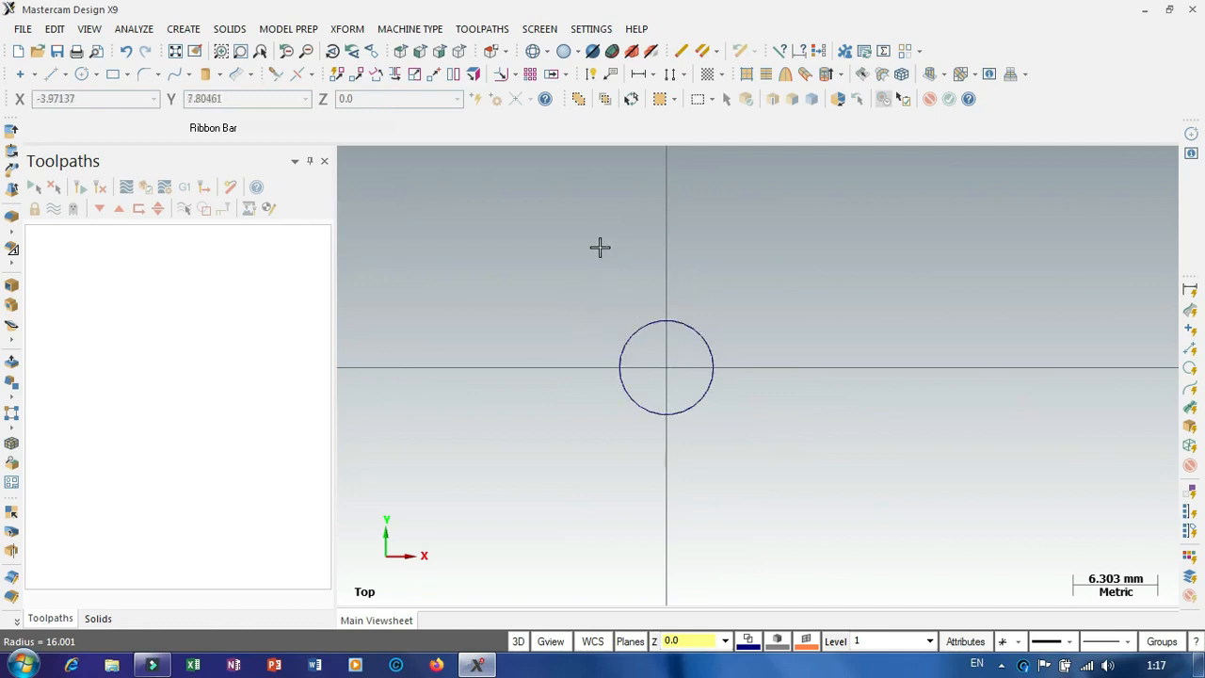
pyautogui.scroll(-1, 584, 235)
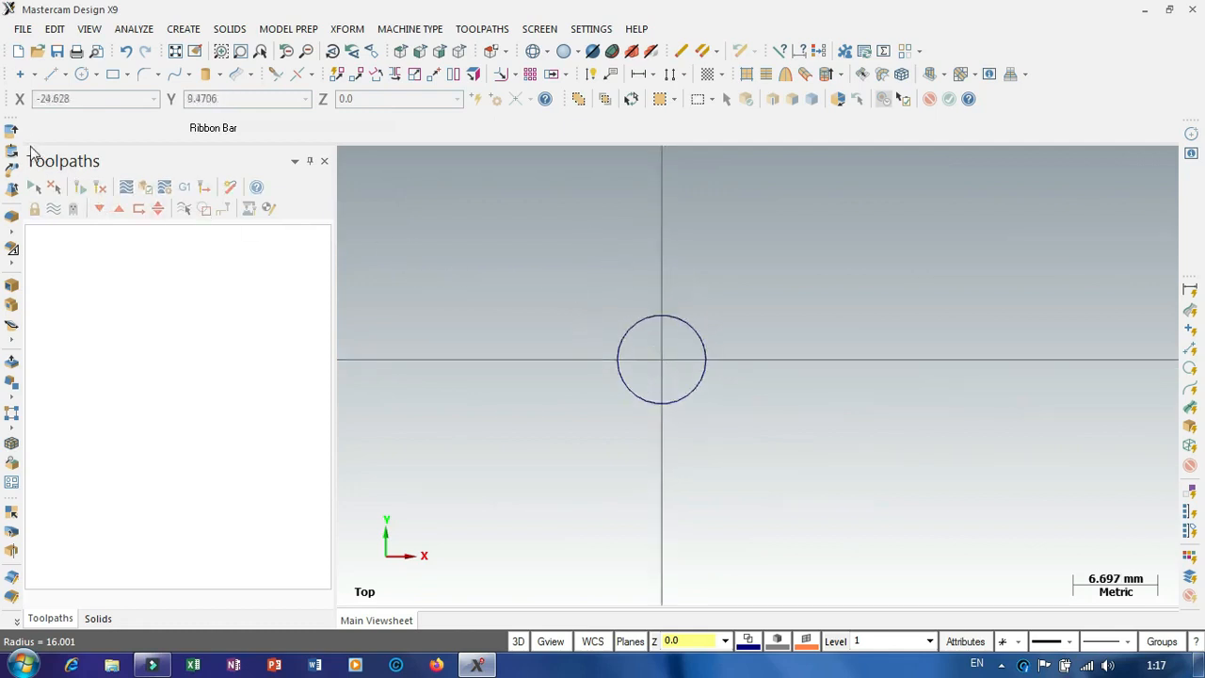
pyautogui.click(112, 73)
pyautogui.scroll(1, 663, 386)
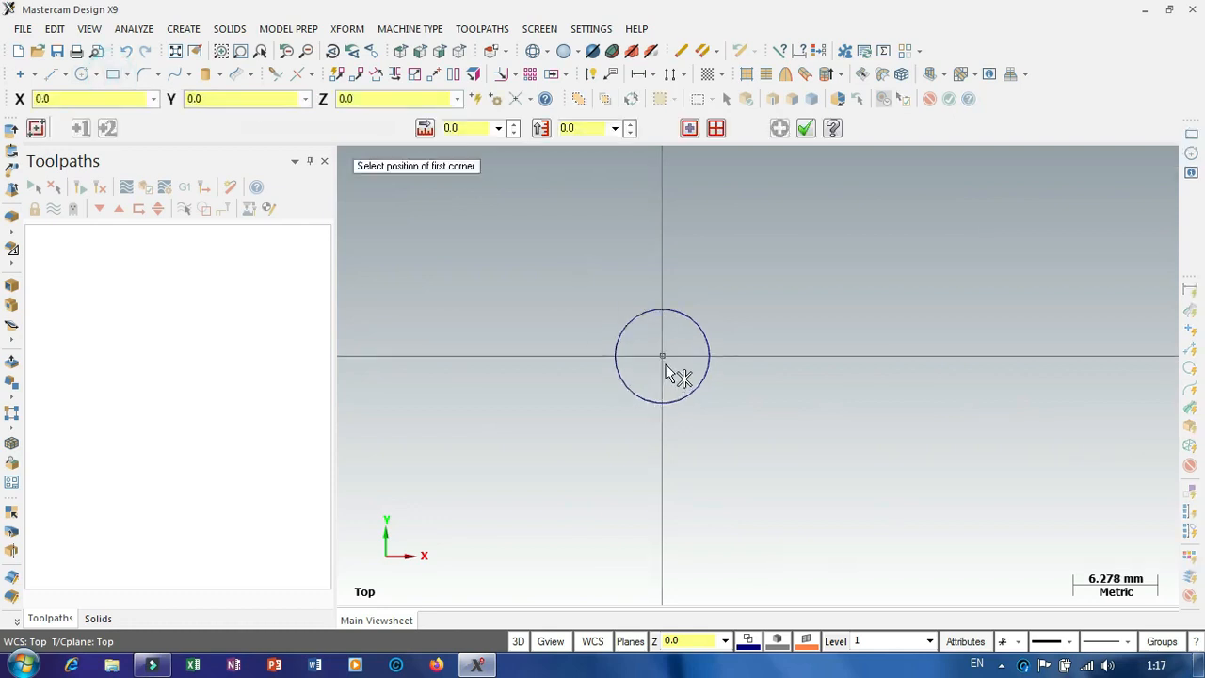
pyautogui.click(690, 129)
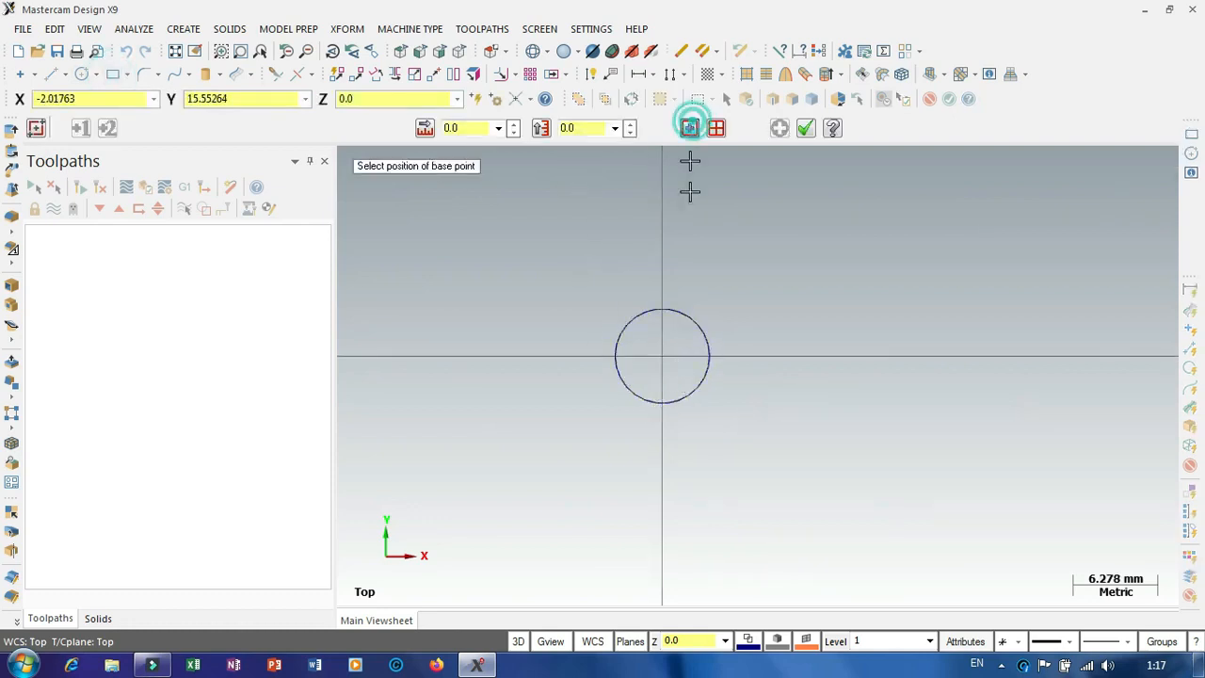
pyautogui.click(663, 359)
pyautogui.click(735, 282)
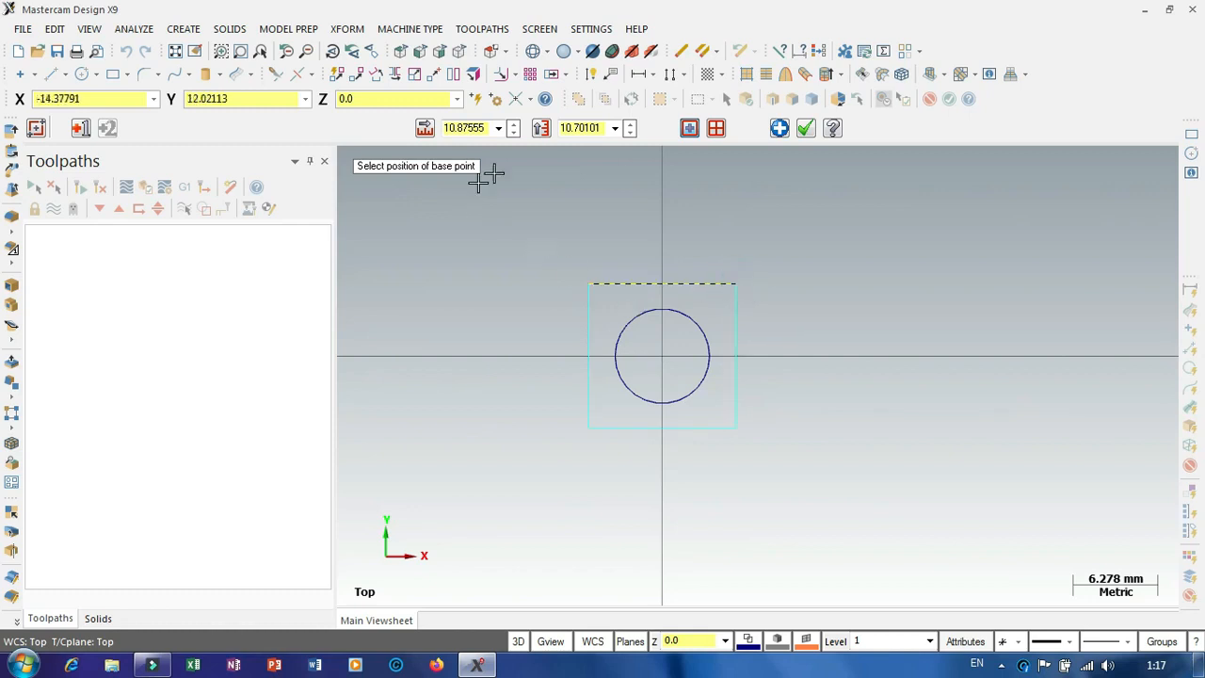
# - Set the rectangle's width and height to 10 mm each and accept it
pyautogui.click(466, 129)
pyautogui.write('1')
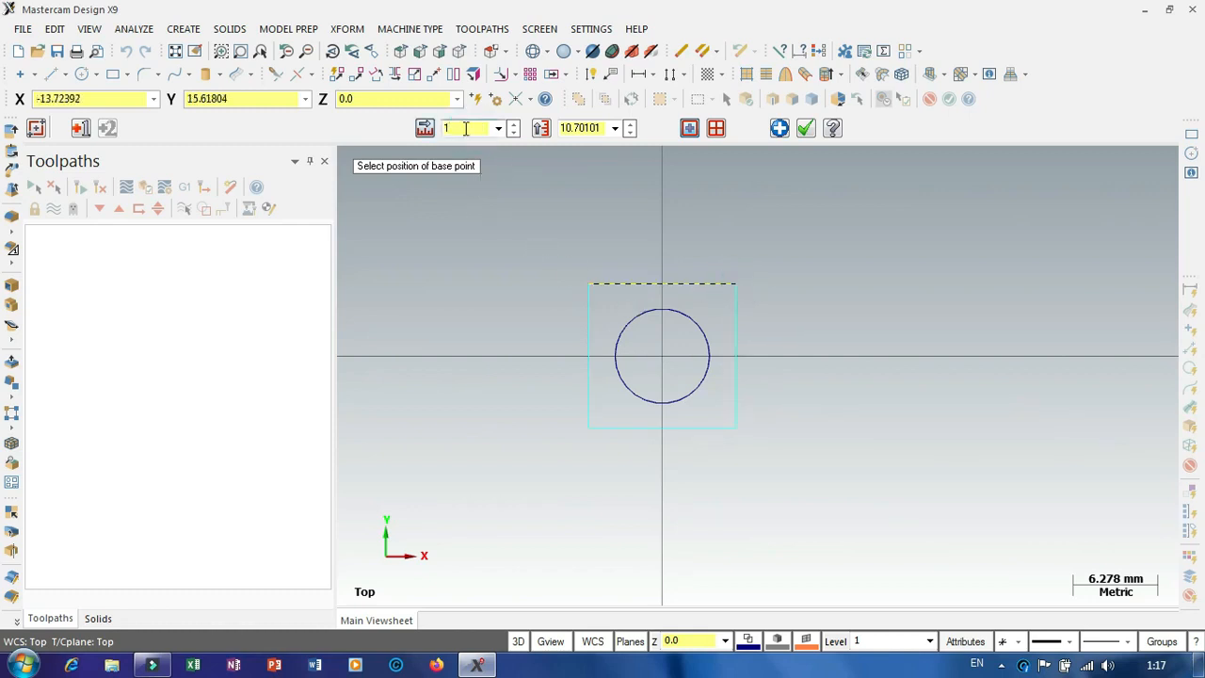
pyautogui.write('0')
pyautogui.click(568, 129)
pyautogui.write('10')
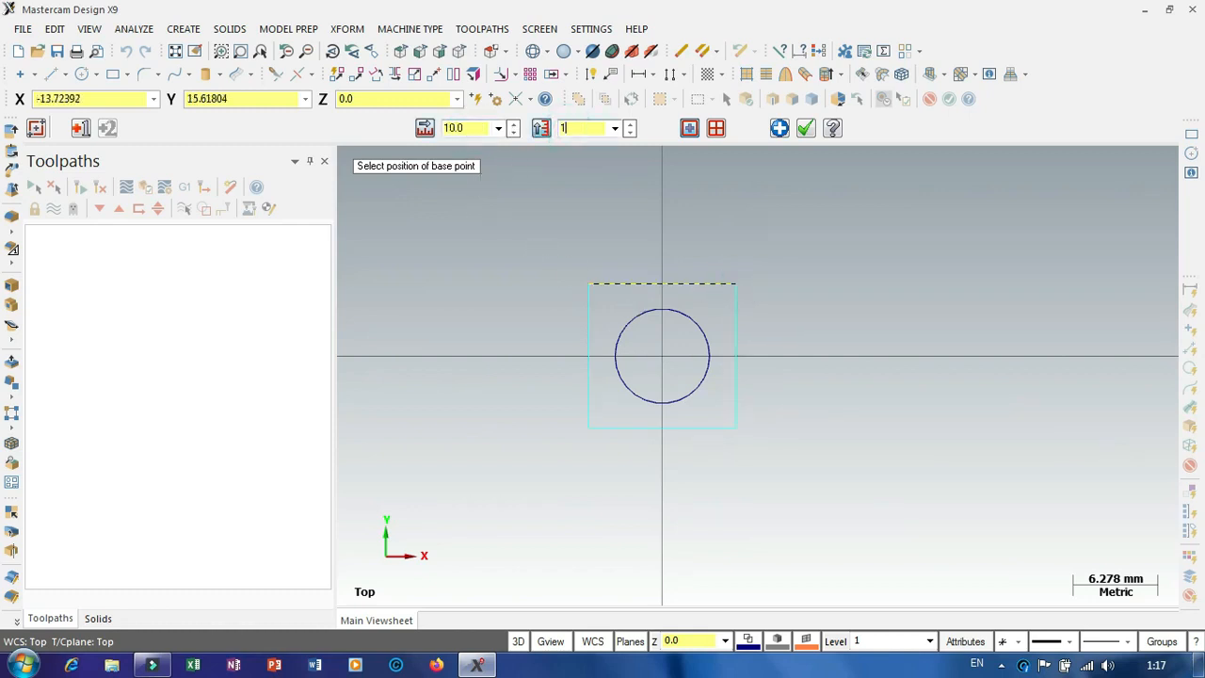
pyautogui.click(804, 128)
# - Switch to the isometric view and start a solid extrusion with the square's outline as the chain
pyautogui.moveTo(774, 395); pyautogui.dragTo(810, 358, button='middle')
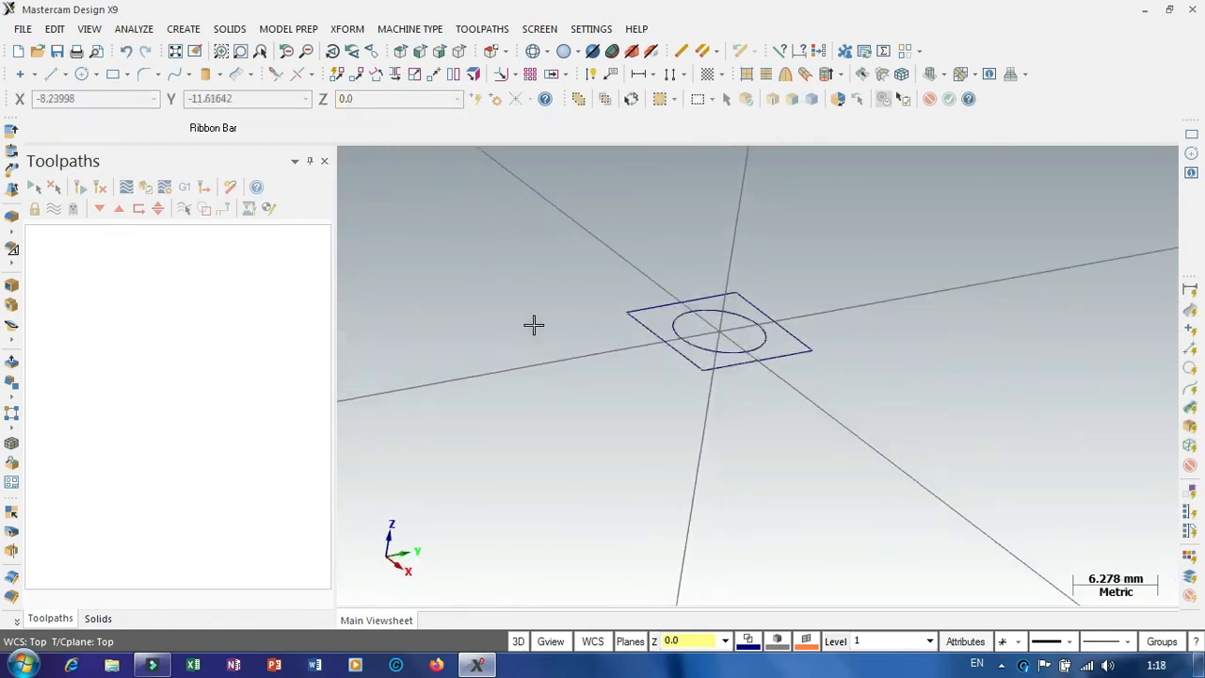
pyautogui.moveTo(533, 323); pyautogui.dragTo(603, 503)
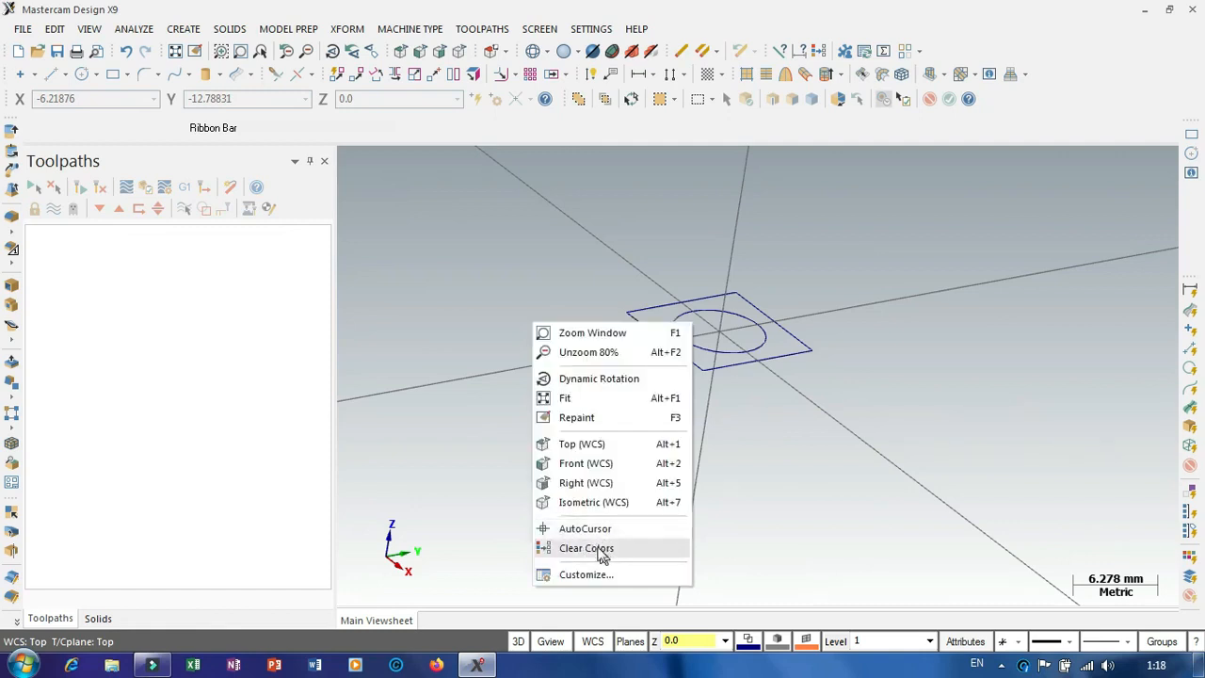
pyautogui.click(600, 502)
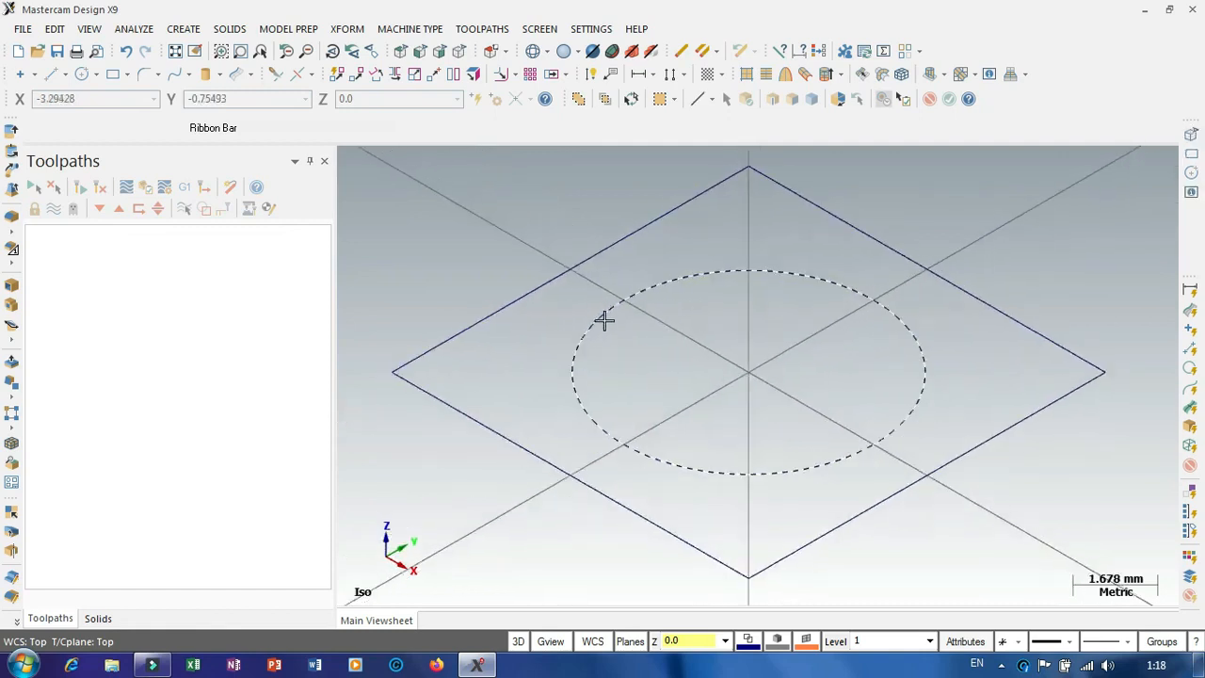
pyautogui.scroll(-4, 602, 321)
pyautogui.click(12, 130)
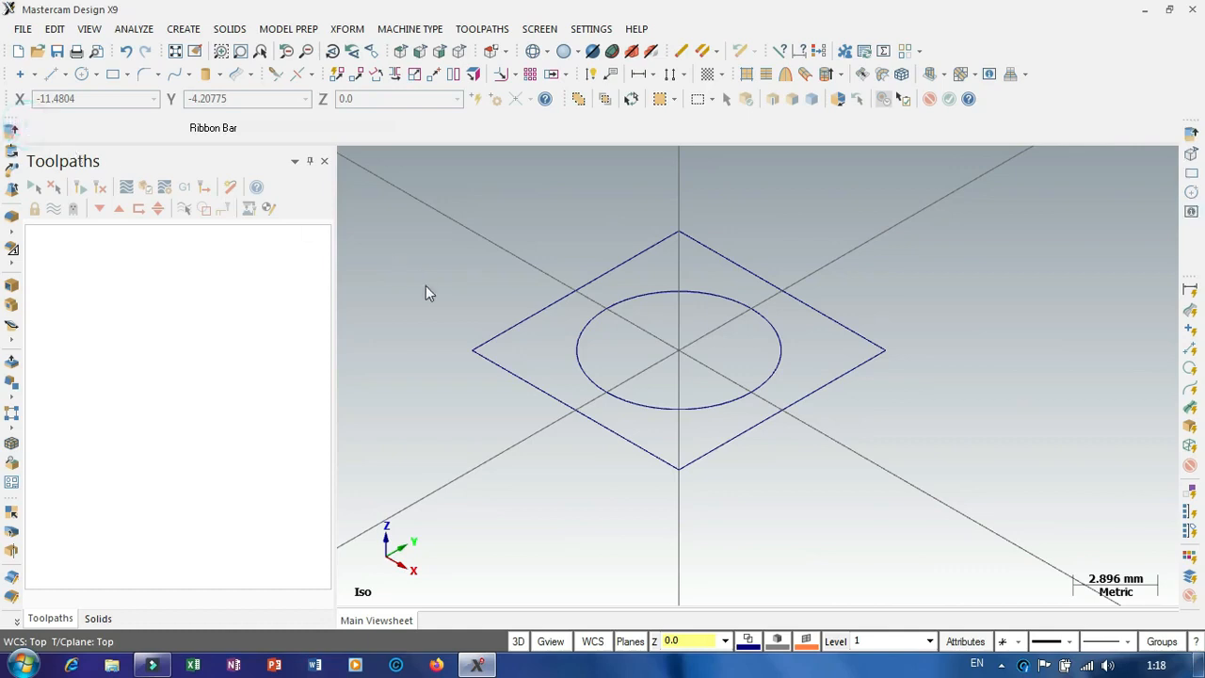
pyautogui.click(488, 355)
pyautogui.click(74, 537)
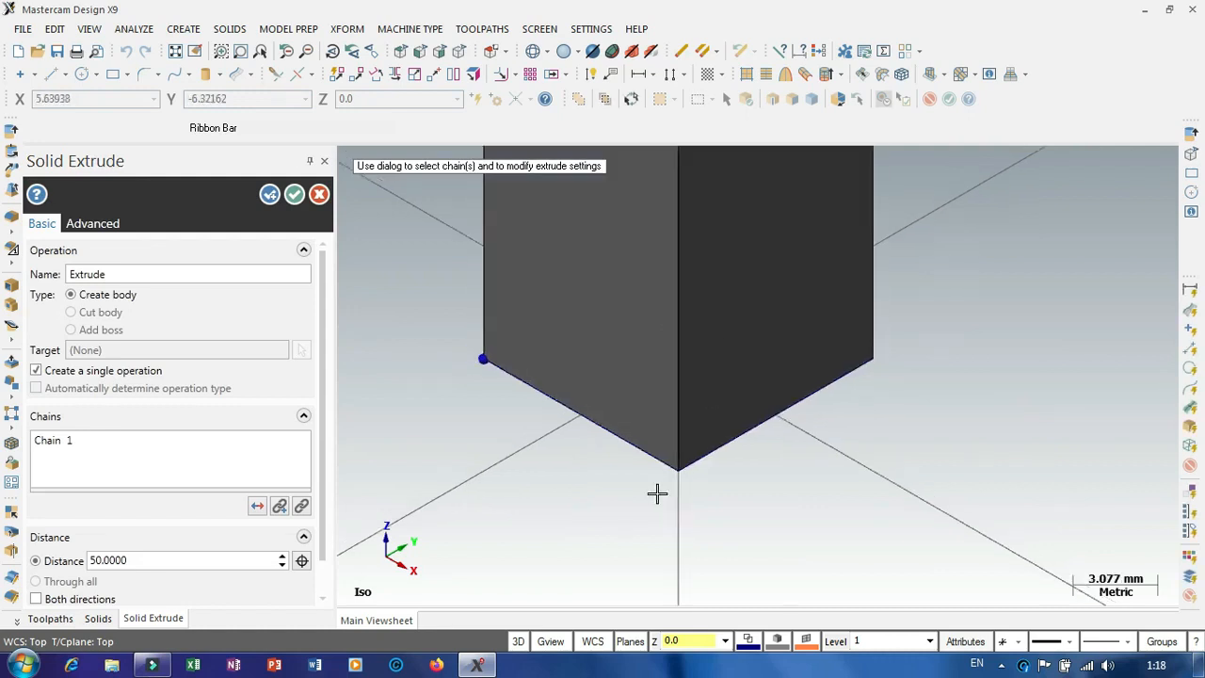
# - Point the square's extrusion downward, set its distance to 20 mm and create the solid body
pyautogui.scroll(-8, 657, 493)
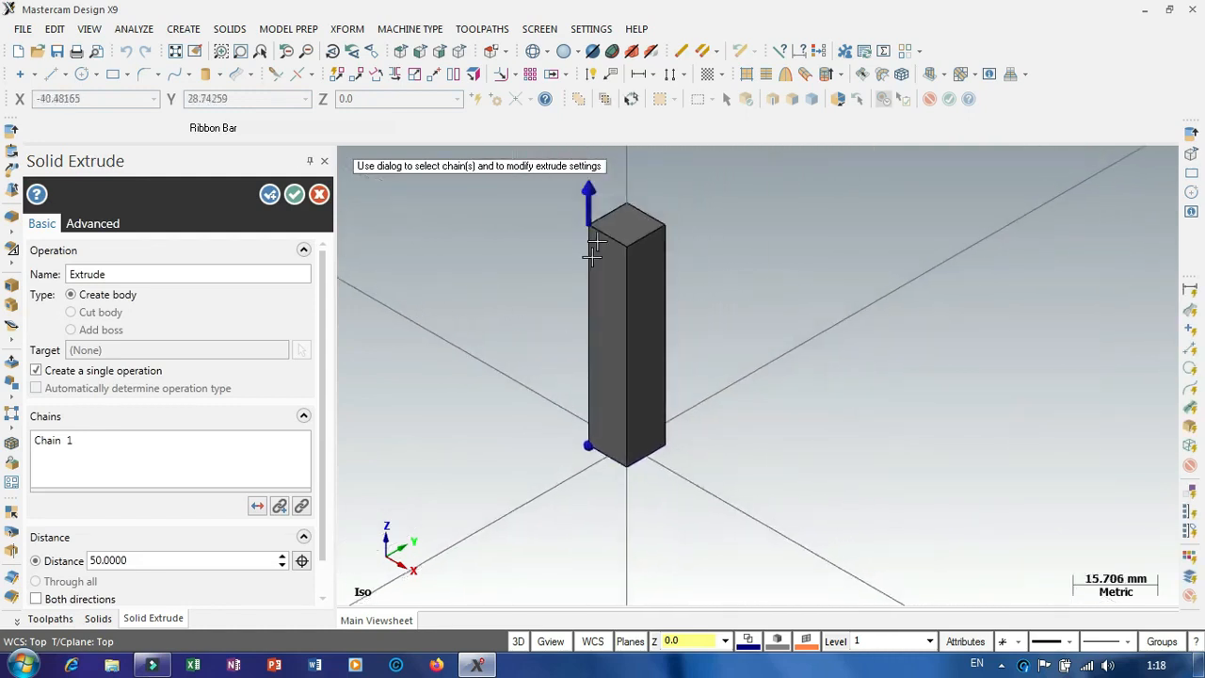
pyautogui.moveTo(587, 193); pyautogui.dragTo(551, 529)
pyautogui.scroll(-2, 669, 273)
pyautogui.scroll(1, 668, 544)
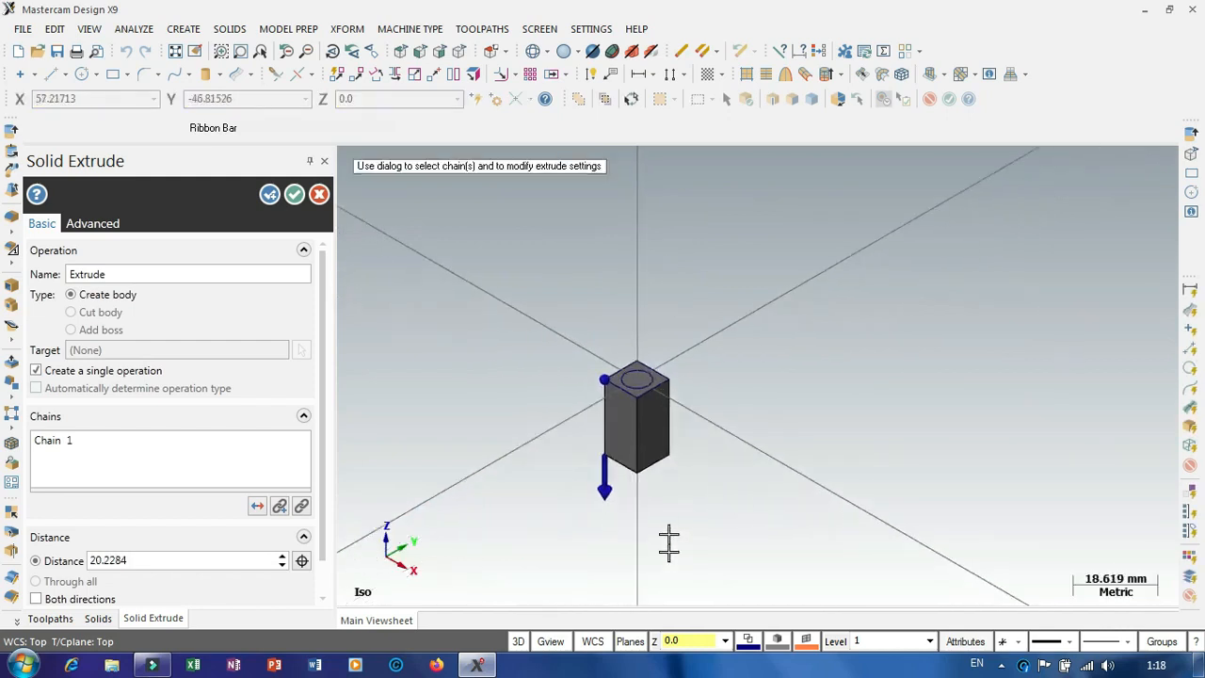
pyautogui.scroll(3, 673, 499)
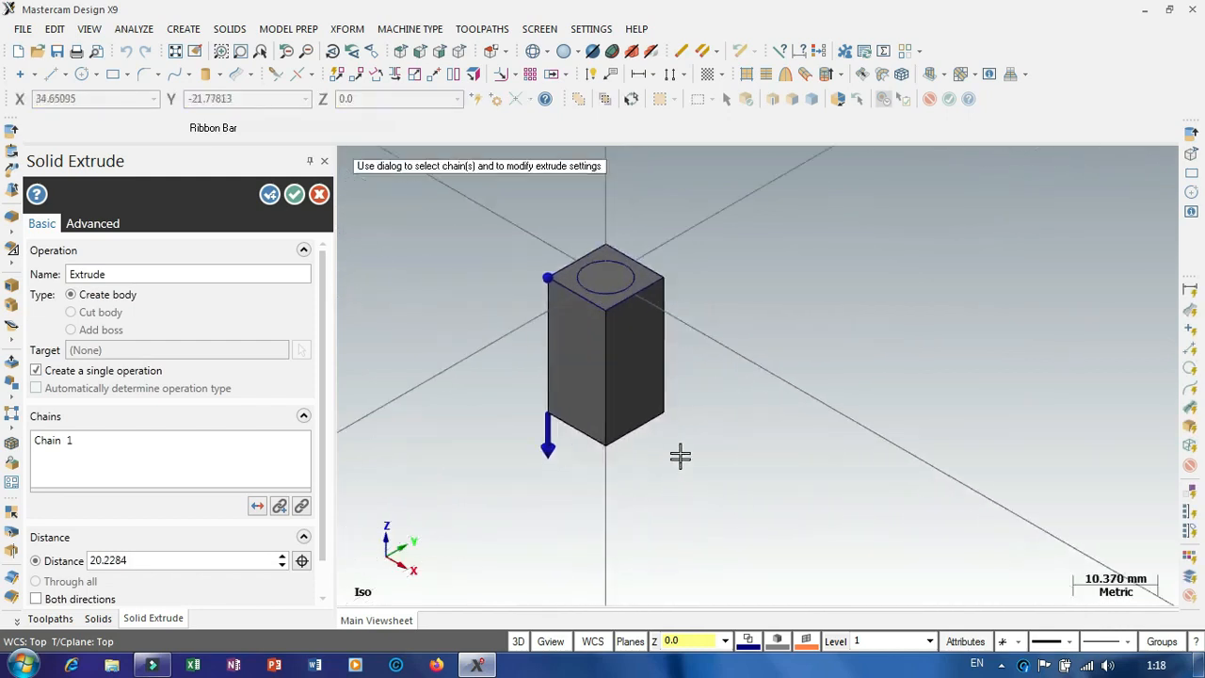
pyautogui.doubleClick(173, 560)
pyautogui.write('20')
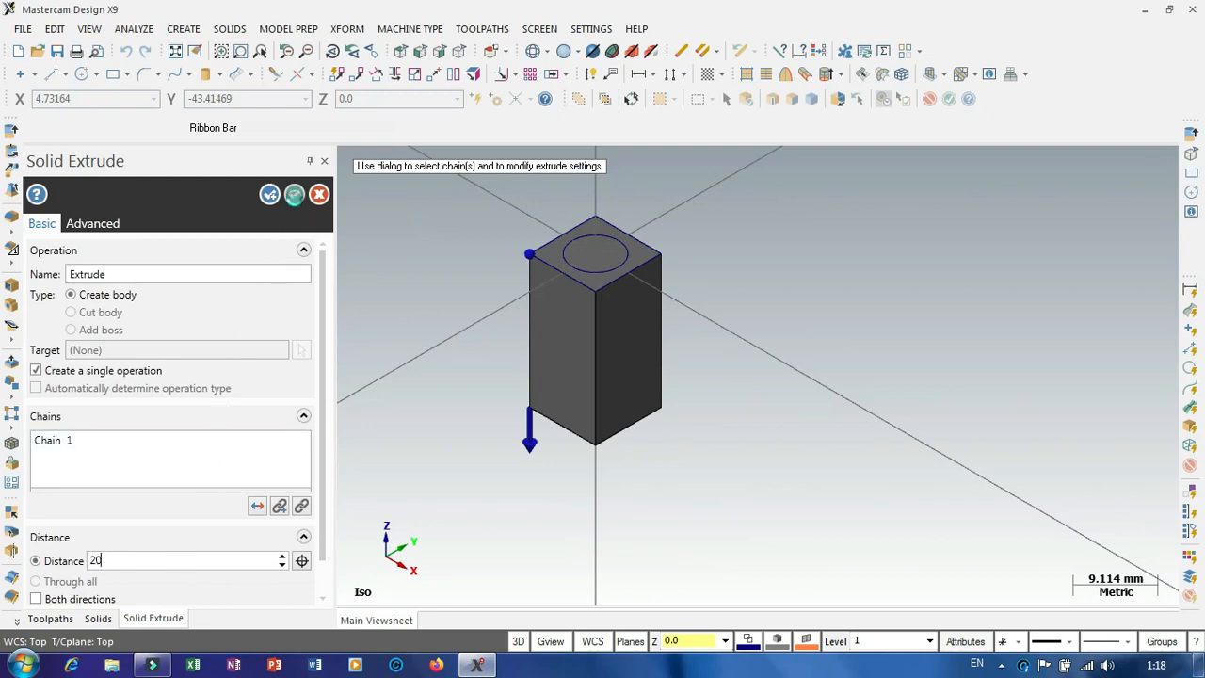
pyautogui.click(294, 194)
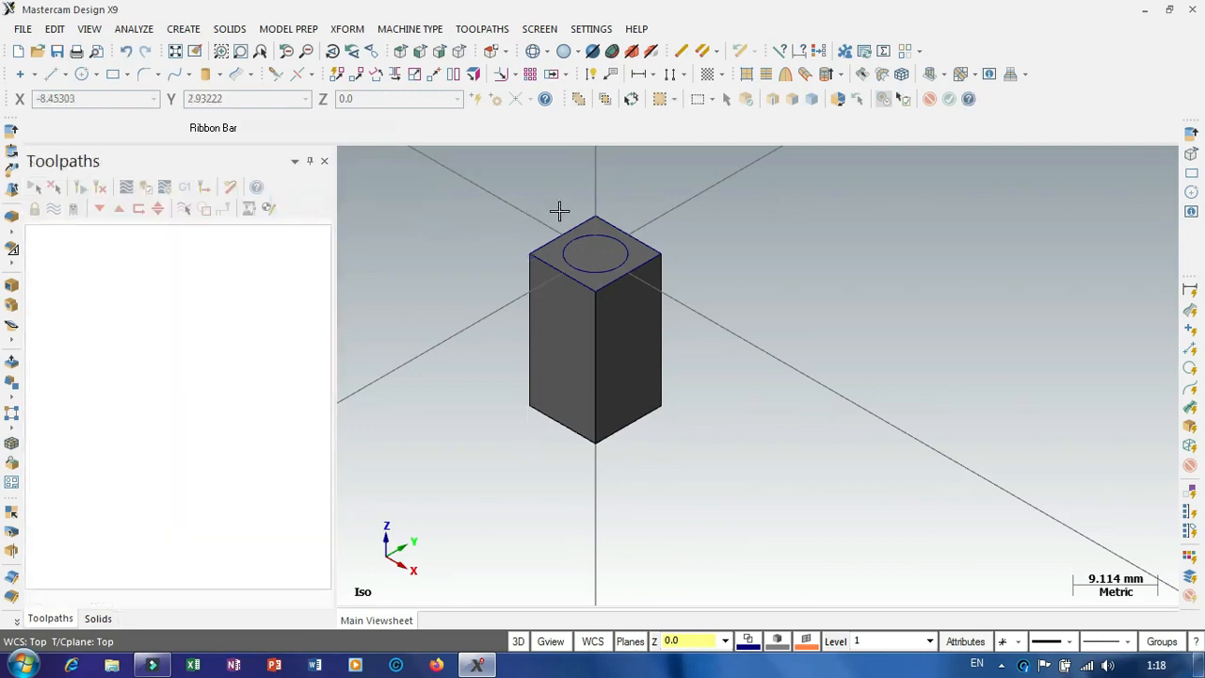
# - Start a solid extrusion of the circle and set it 8.5 mm deep, downward into the block
pyautogui.scroll(2, 565, 214)
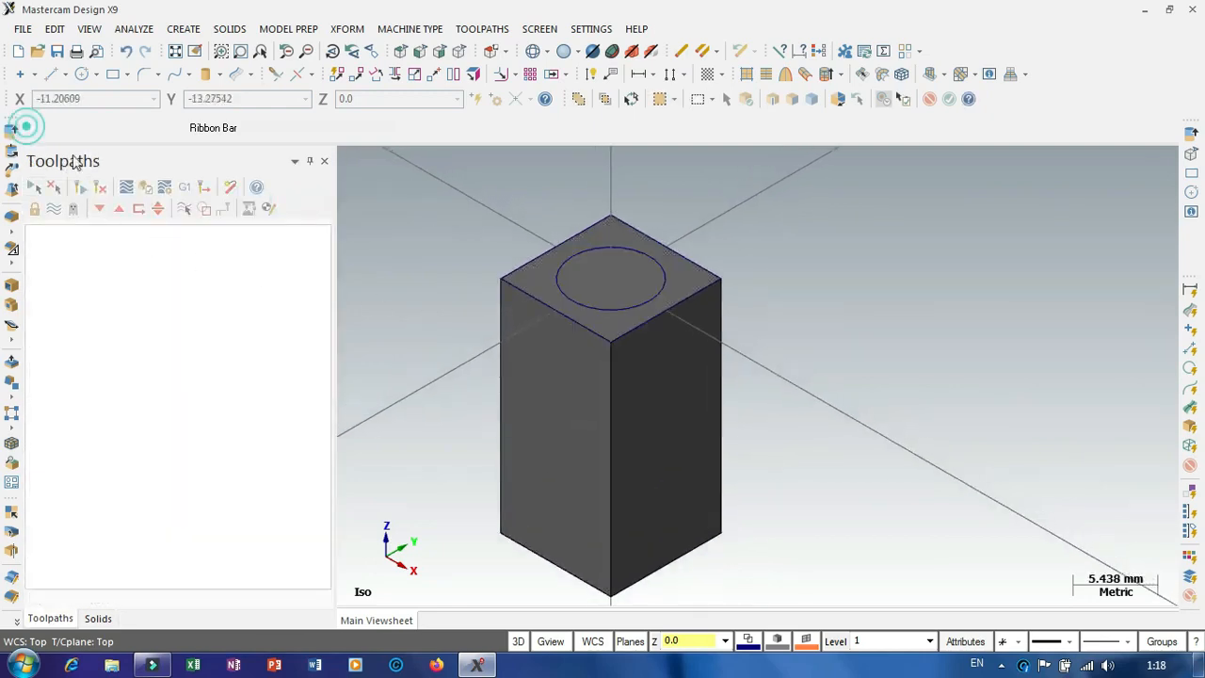
pyautogui.click(12, 129)
pyautogui.click(553, 284)
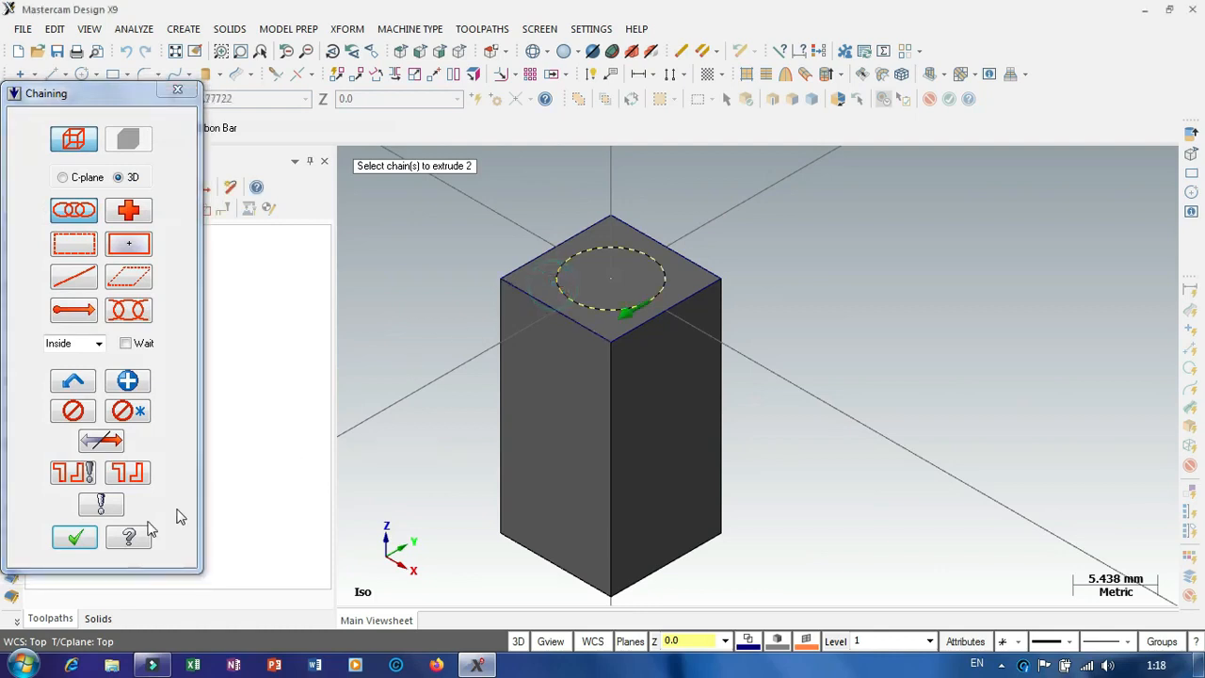
pyautogui.click(74, 537)
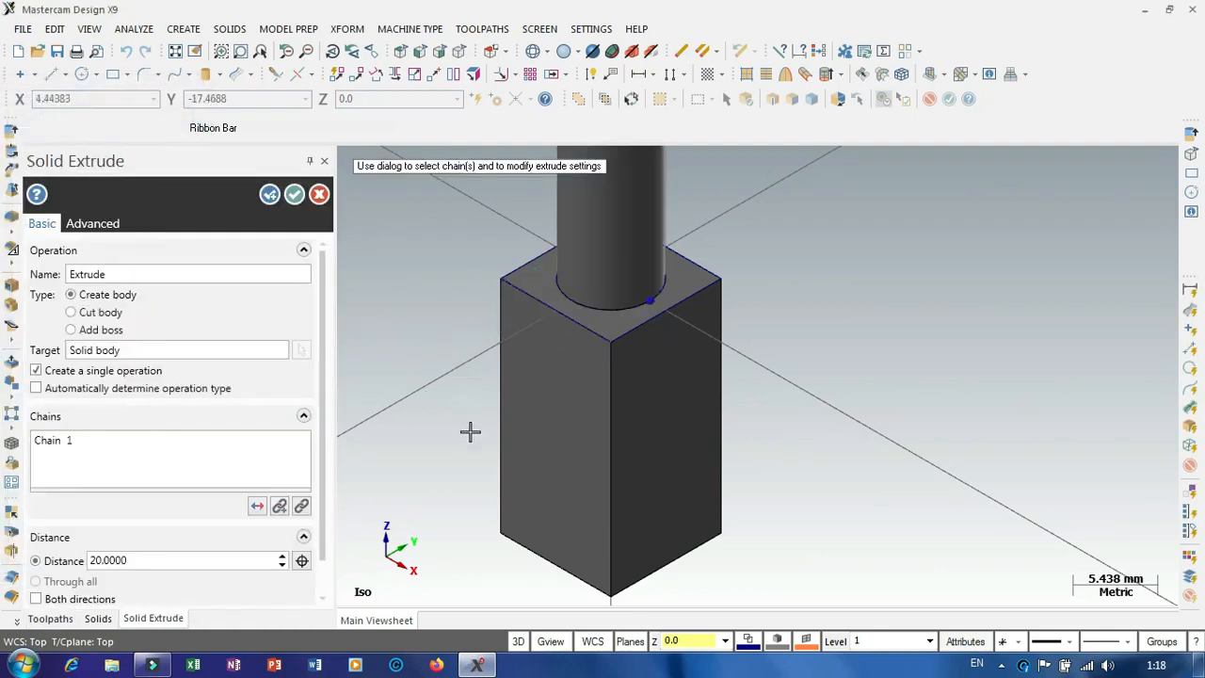
pyautogui.scroll(-3, 596, 205)
pyautogui.moveTo(571, 230); pyautogui.dragTo(533, 462)
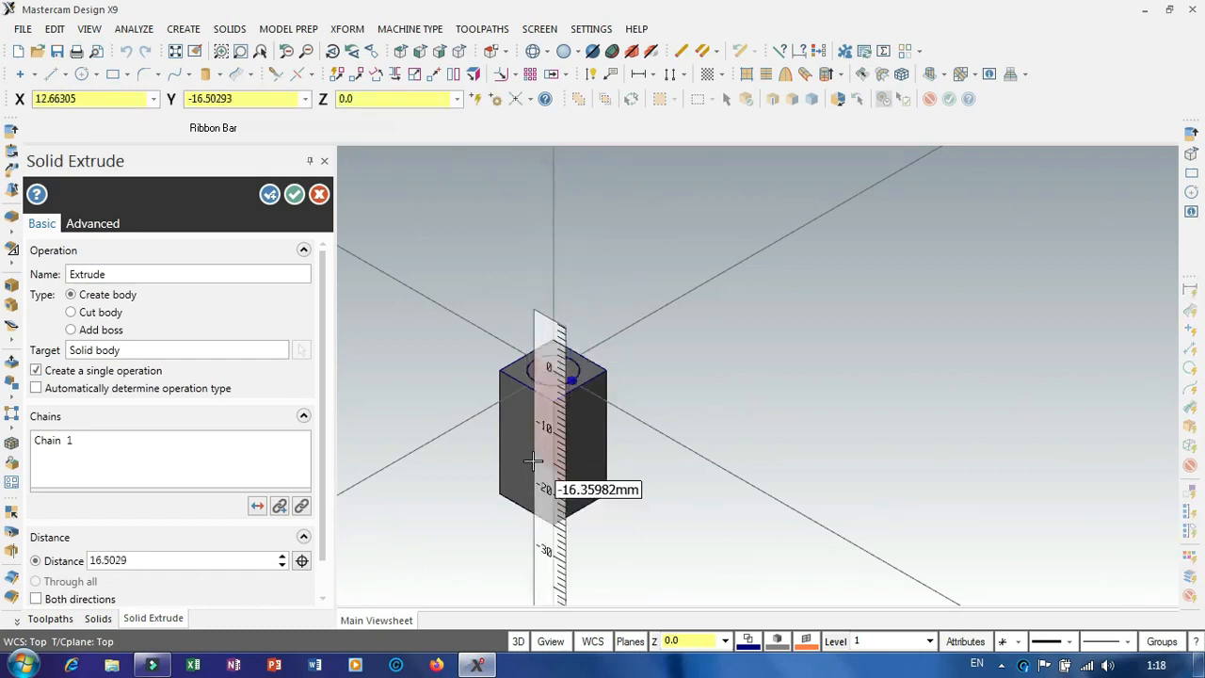
pyautogui.write('-8.5')
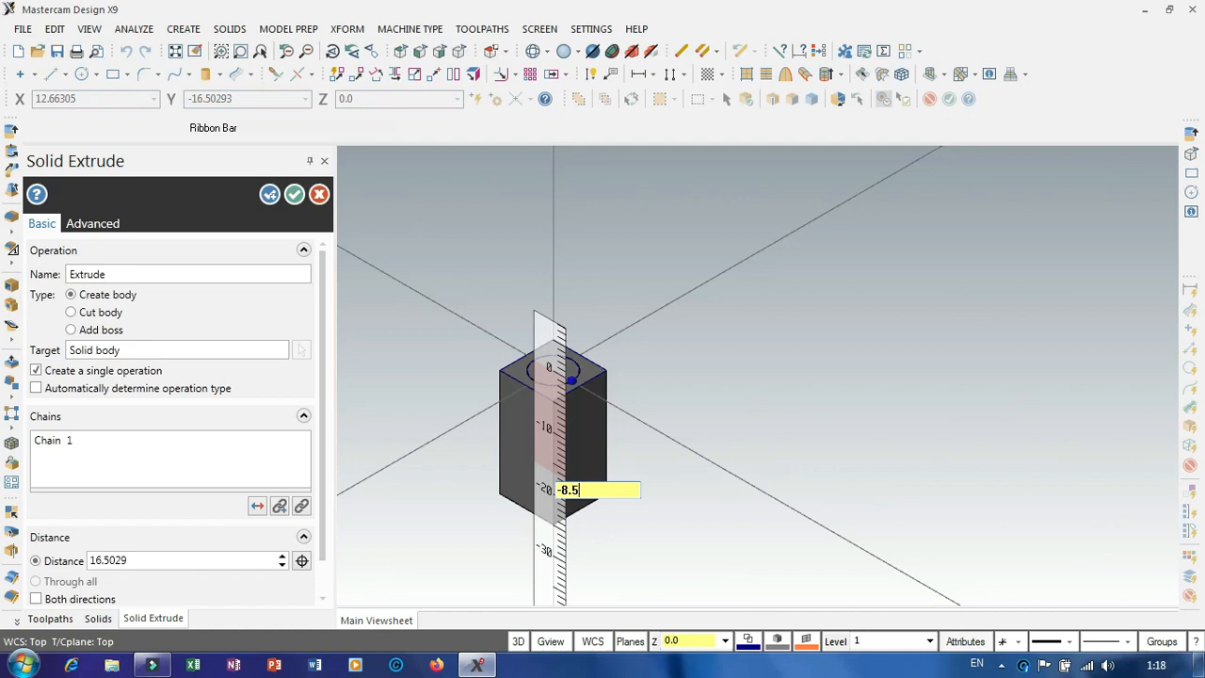
pyautogui.press('Return')
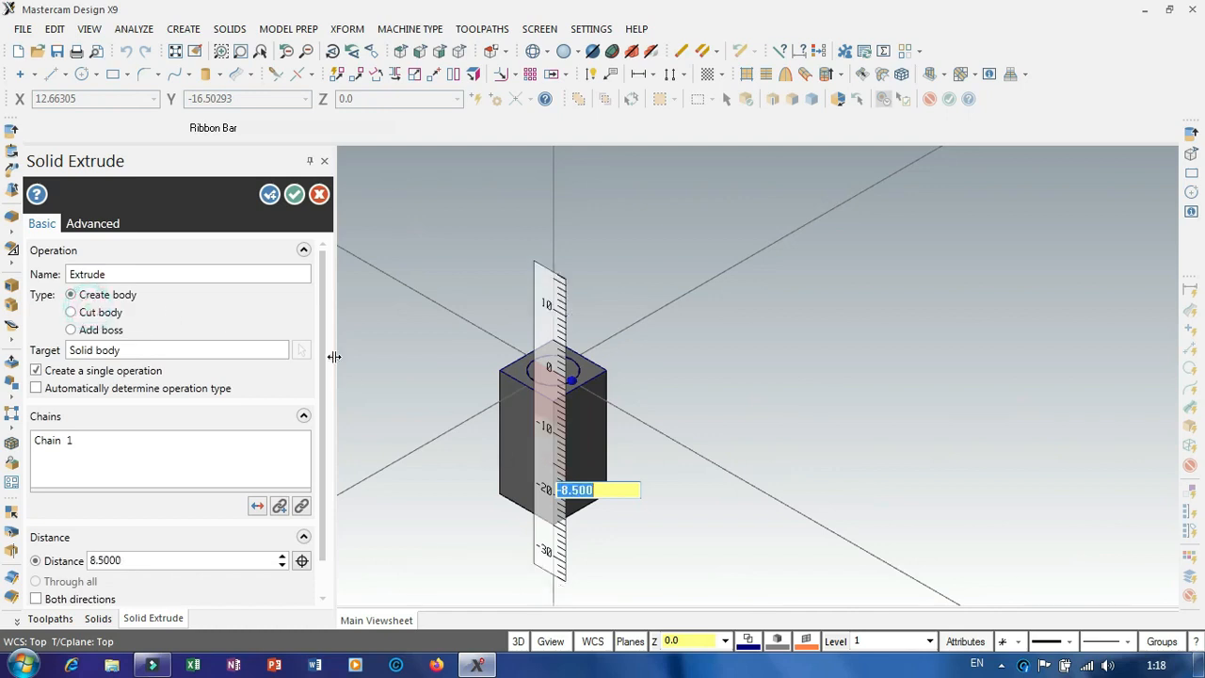
# - Change the circle's extrusion to the Cut body type and apply it to the block
pyautogui.click(105, 312)
pyautogui.press('Escape')
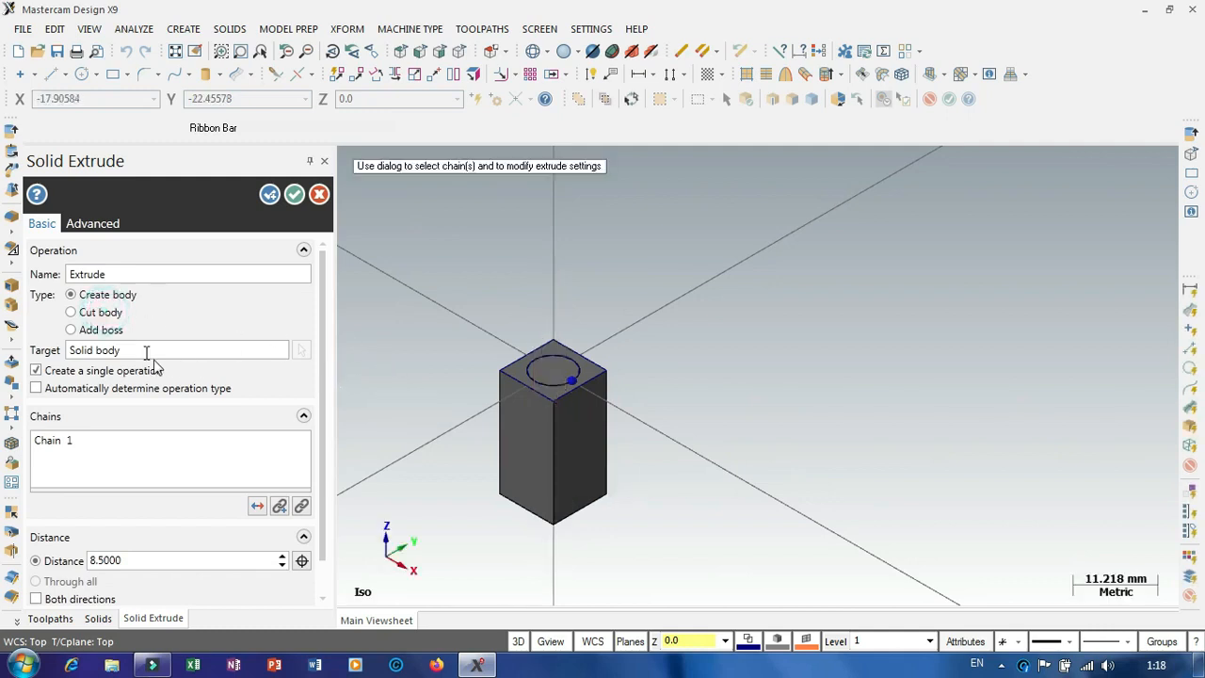
pyautogui.click(97, 314)
pyautogui.click(294, 193)
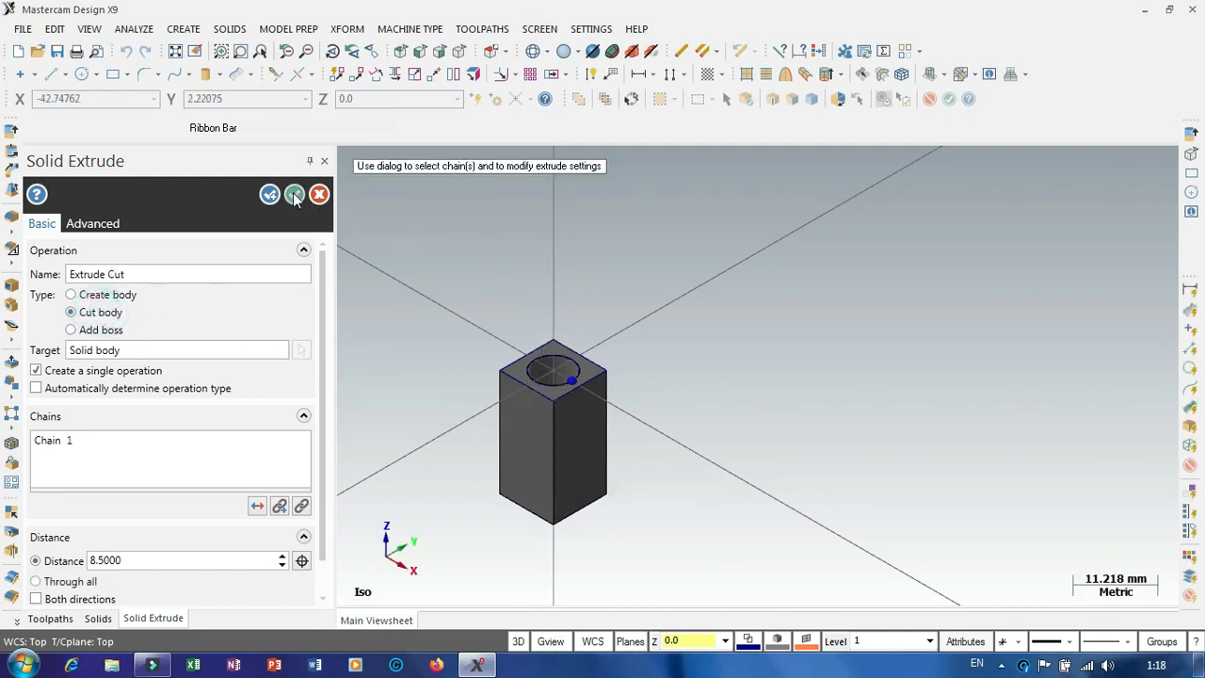
# - Assign the default mill as the machine type for the part
pyautogui.scroll(4, 570, 366)
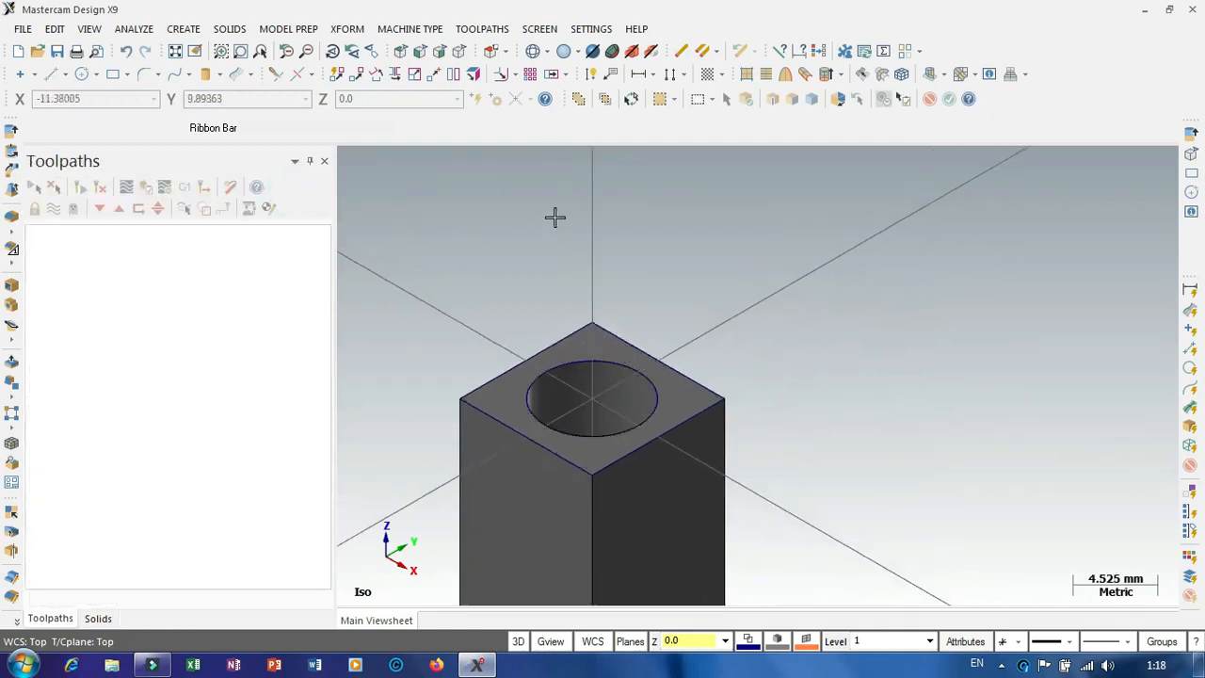
pyautogui.scroll(-2, 618, 442)
pyautogui.scroll(3, 546, 371)
pyautogui.scroll(-2, 552, 439)
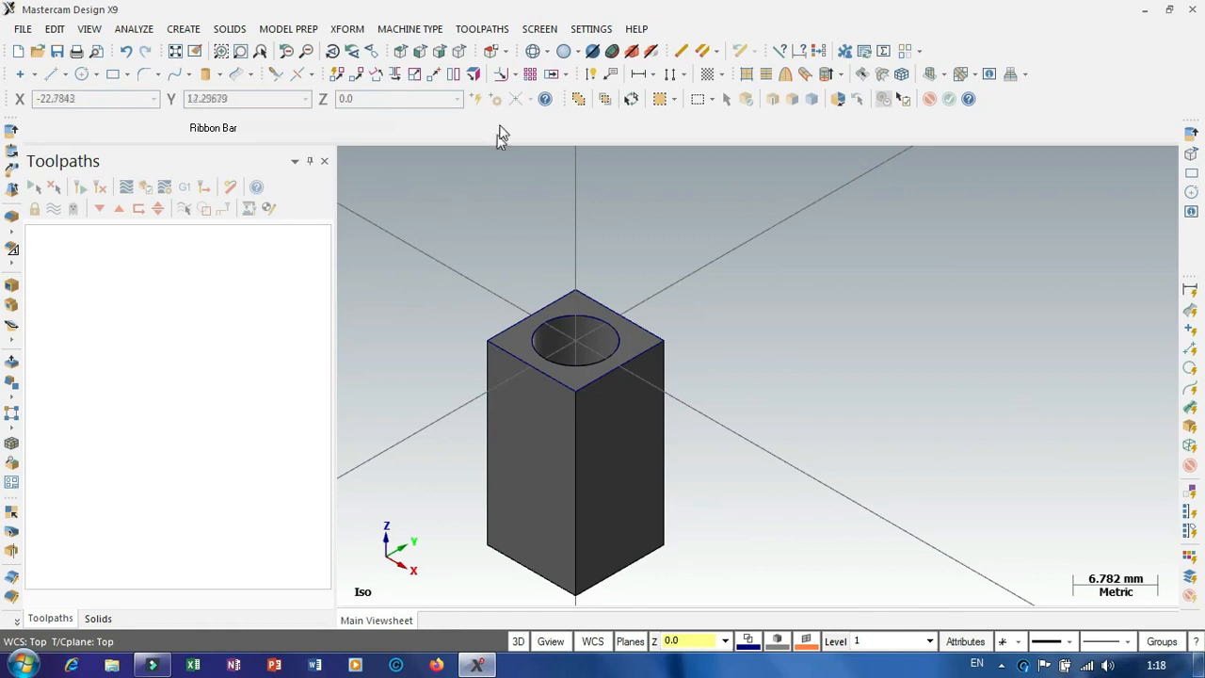
pyautogui.click(412, 29)
pyautogui.moveTo(415, 49)
pyautogui.click(508, 49)
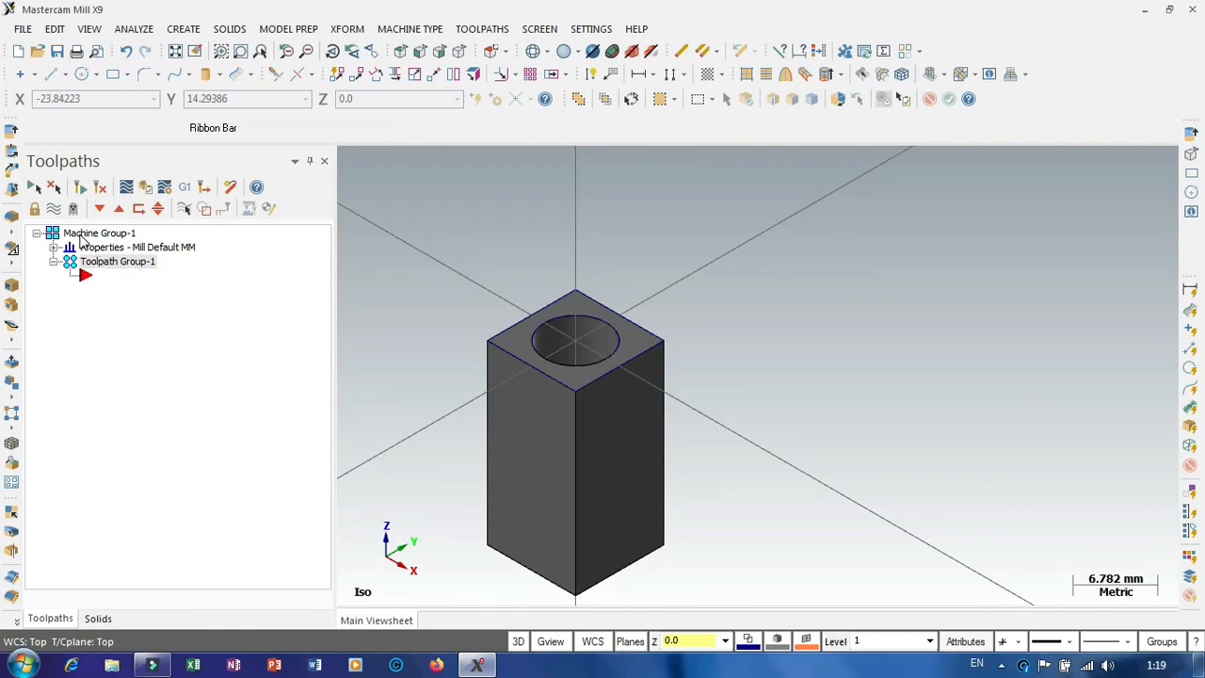
# - Set up rectangular wireframe stock of 10 x 10 x 20 mm from all solids
pyautogui.click(54, 247)
pyautogui.click(105, 288)
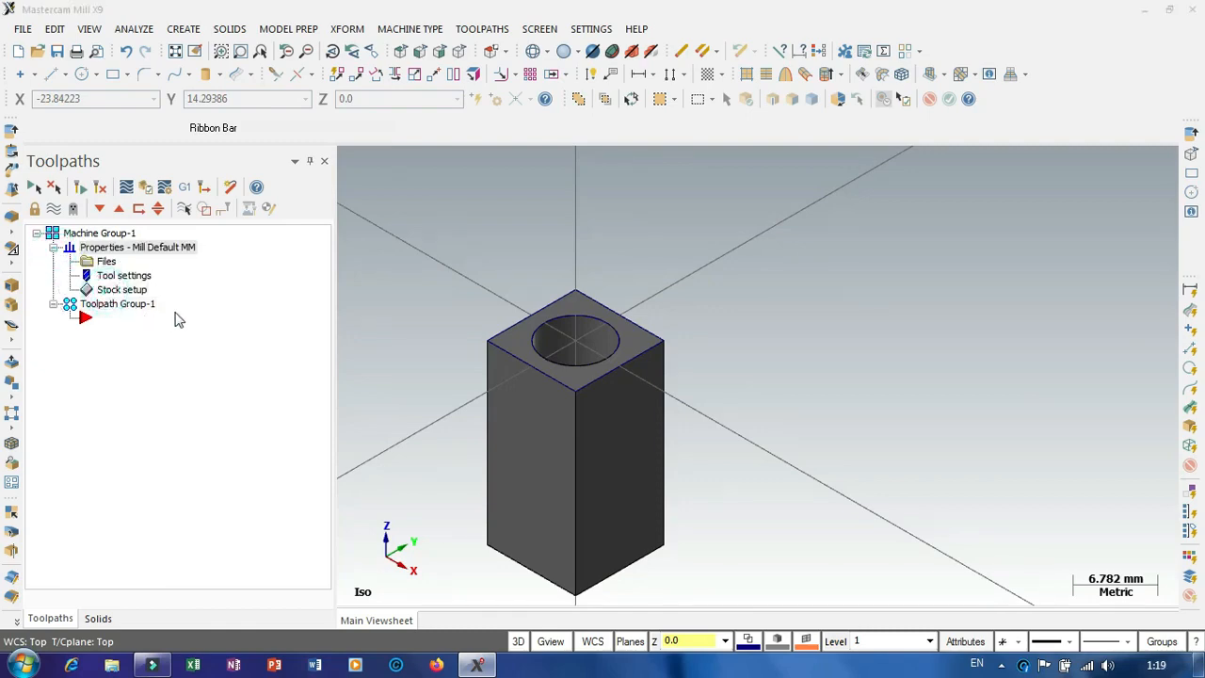
pyautogui.click(393, 549)
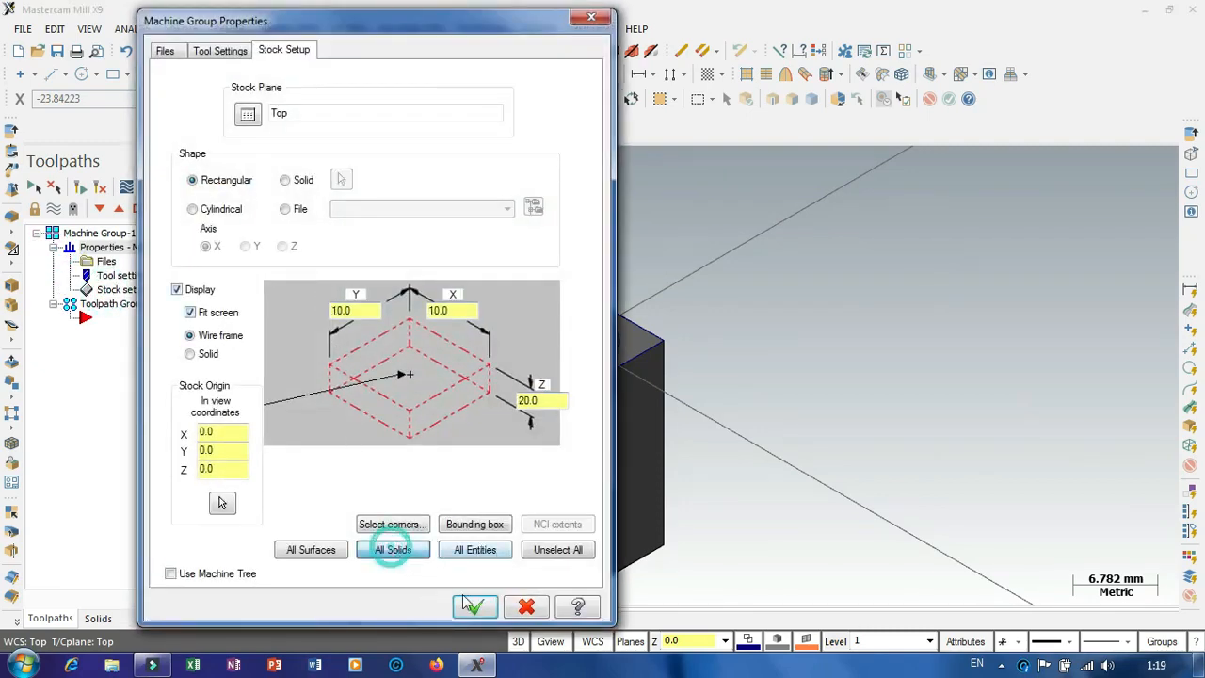
pyautogui.click(475, 606)
pyautogui.scroll(3, 622, 246)
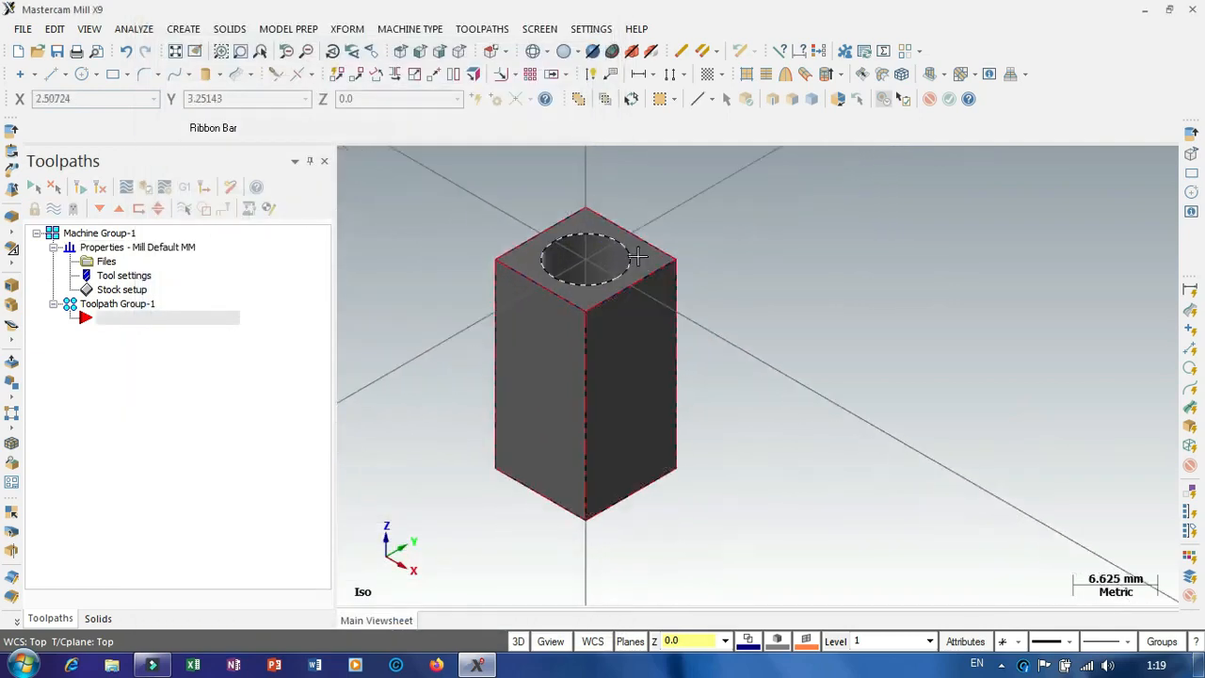
pyautogui.scroll(-2, 552, 470)
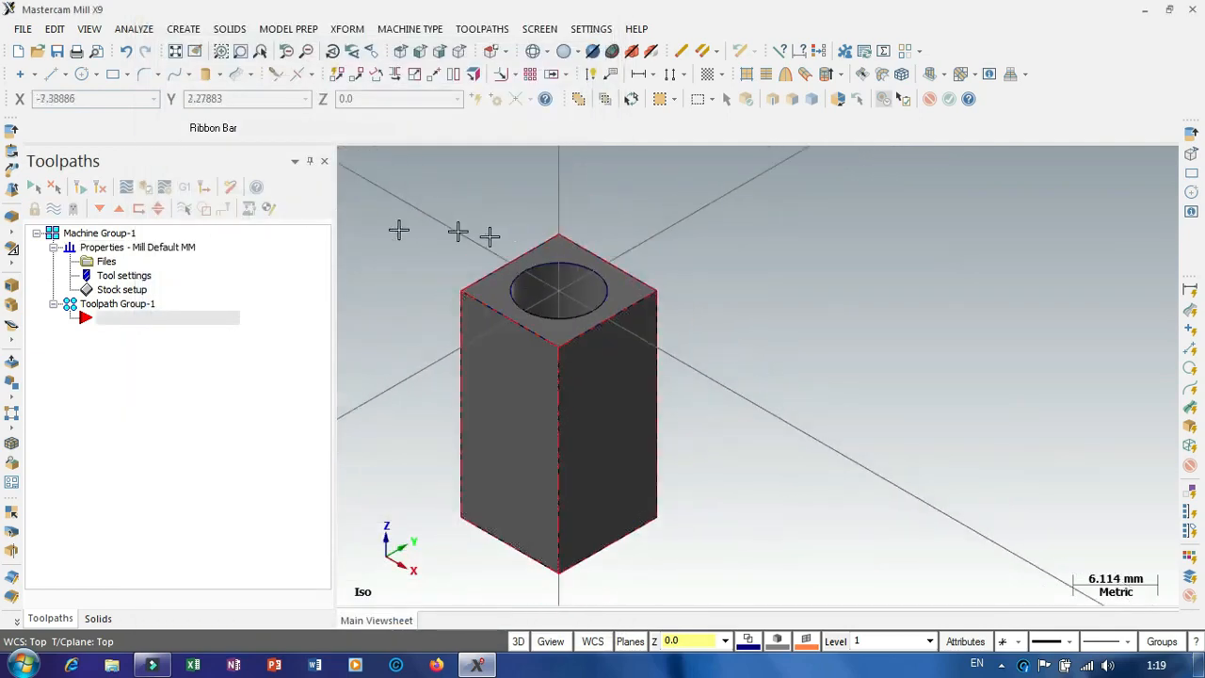
# - Create a mill Drill toolpath on the hole's top circle, keeping the default NC name, and open its tool settings
pyautogui.rightClick(147, 321)
pyautogui.moveTo(209, 151)
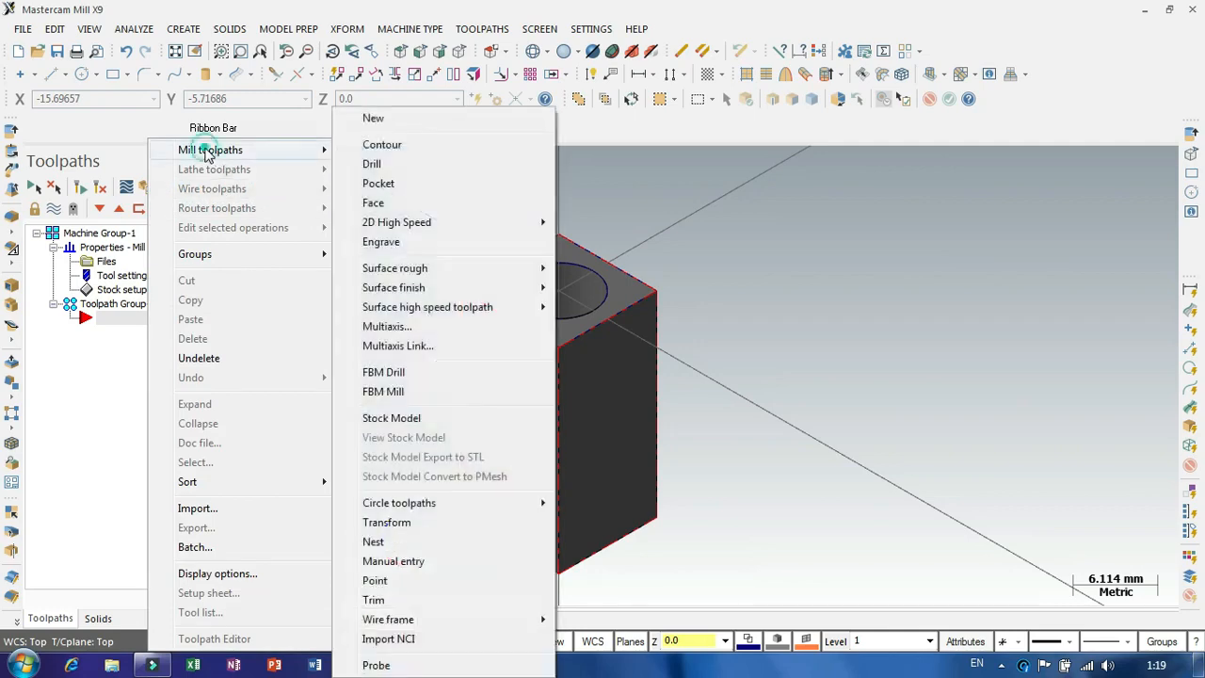
pyautogui.click(373, 164)
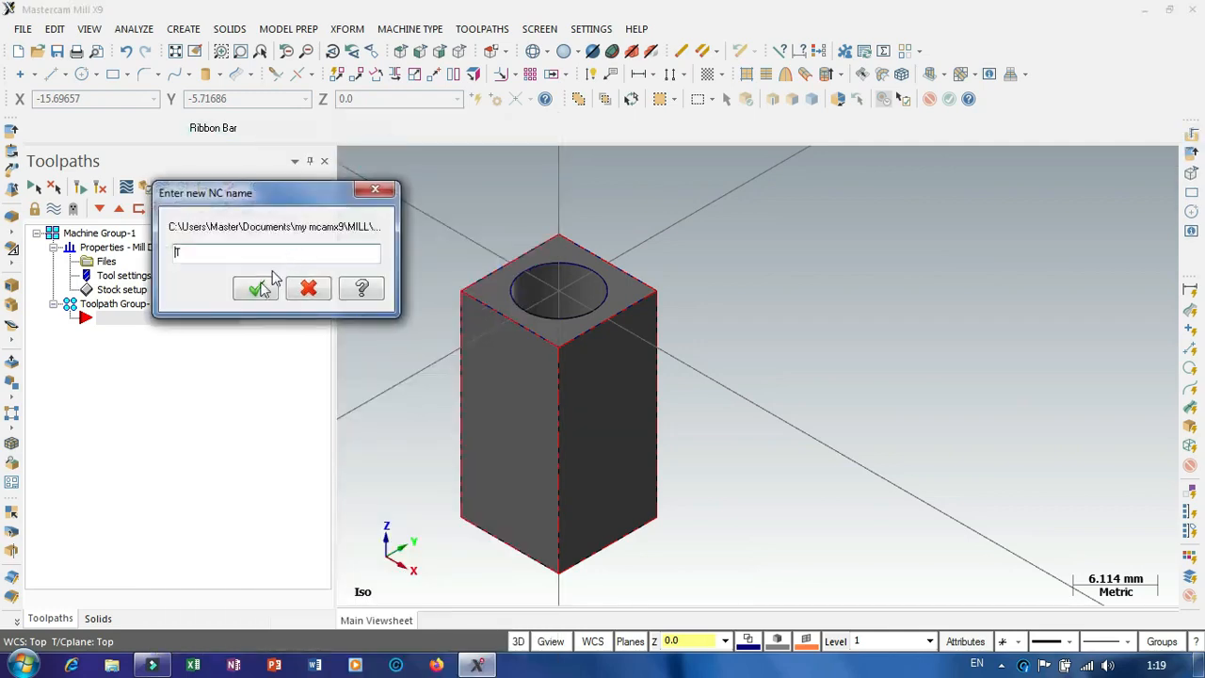
pyautogui.click(258, 287)
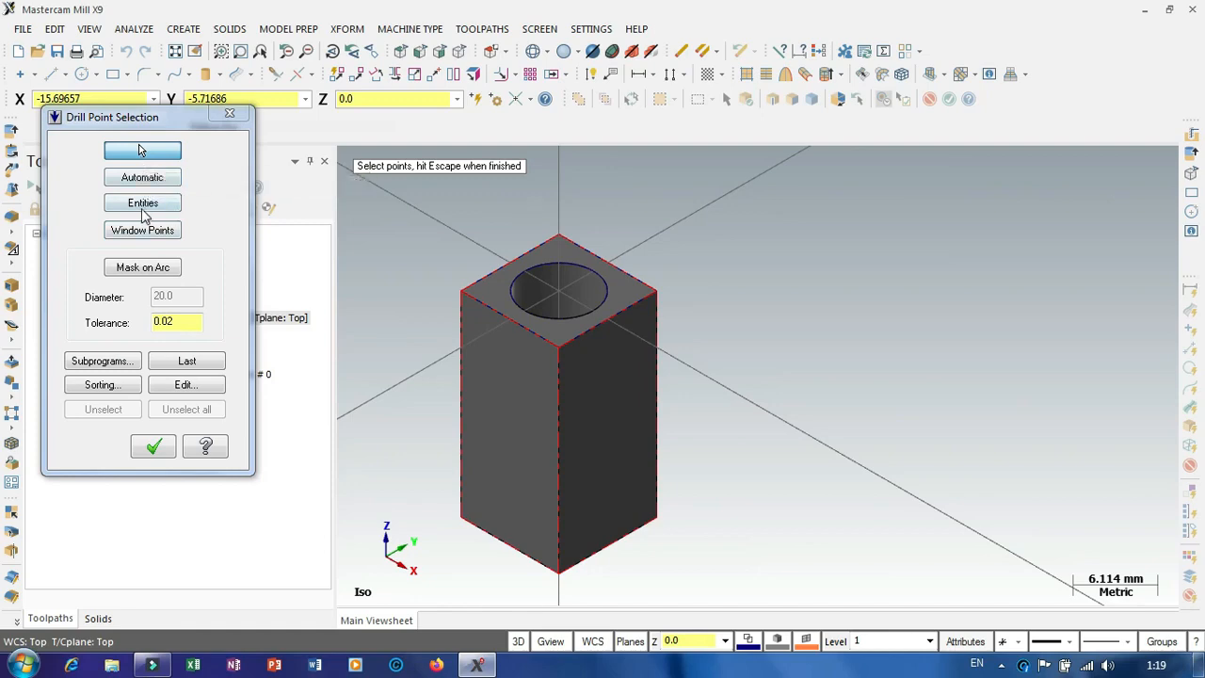
pyautogui.click(142, 205)
pyautogui.click(527, 278)
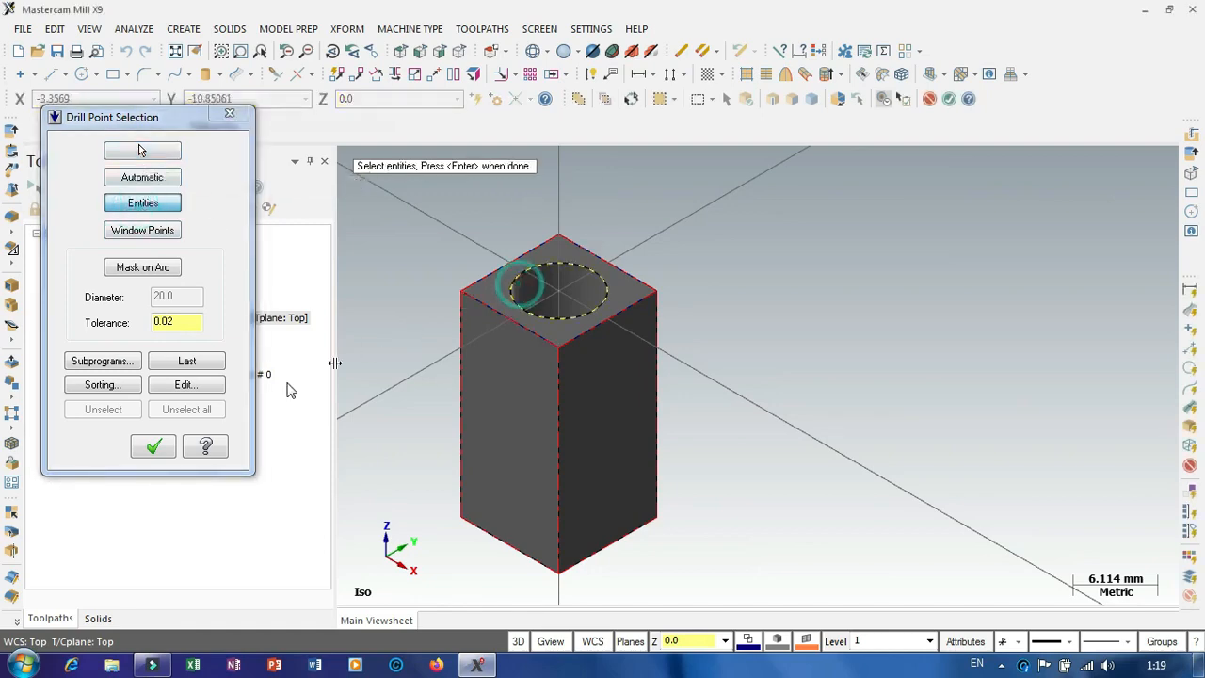
pyautogui.click(152, 448)
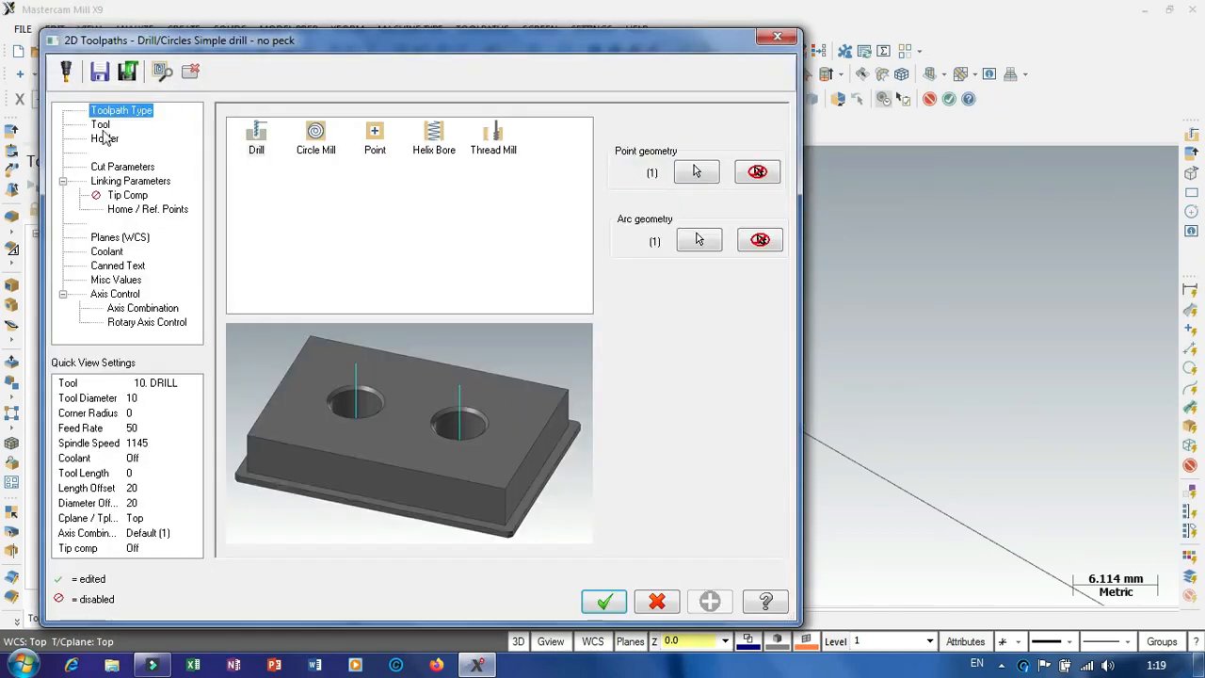
pyautogui.click(99, 123)
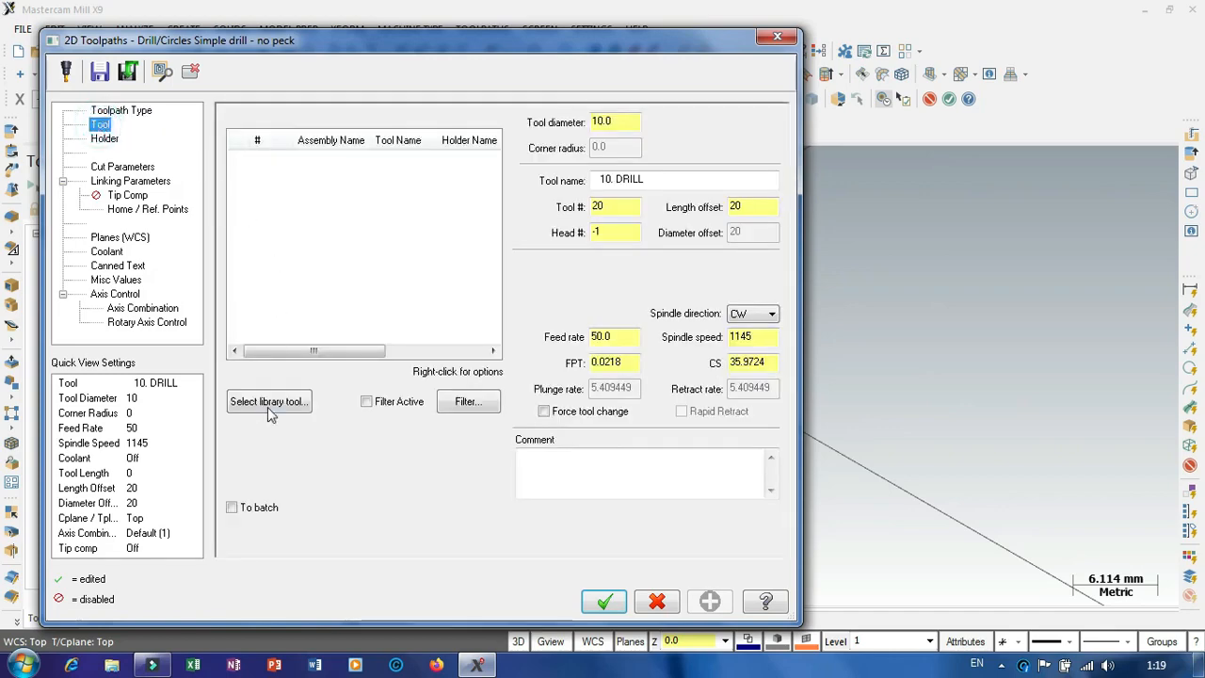
pyautogui.click(269, 410)
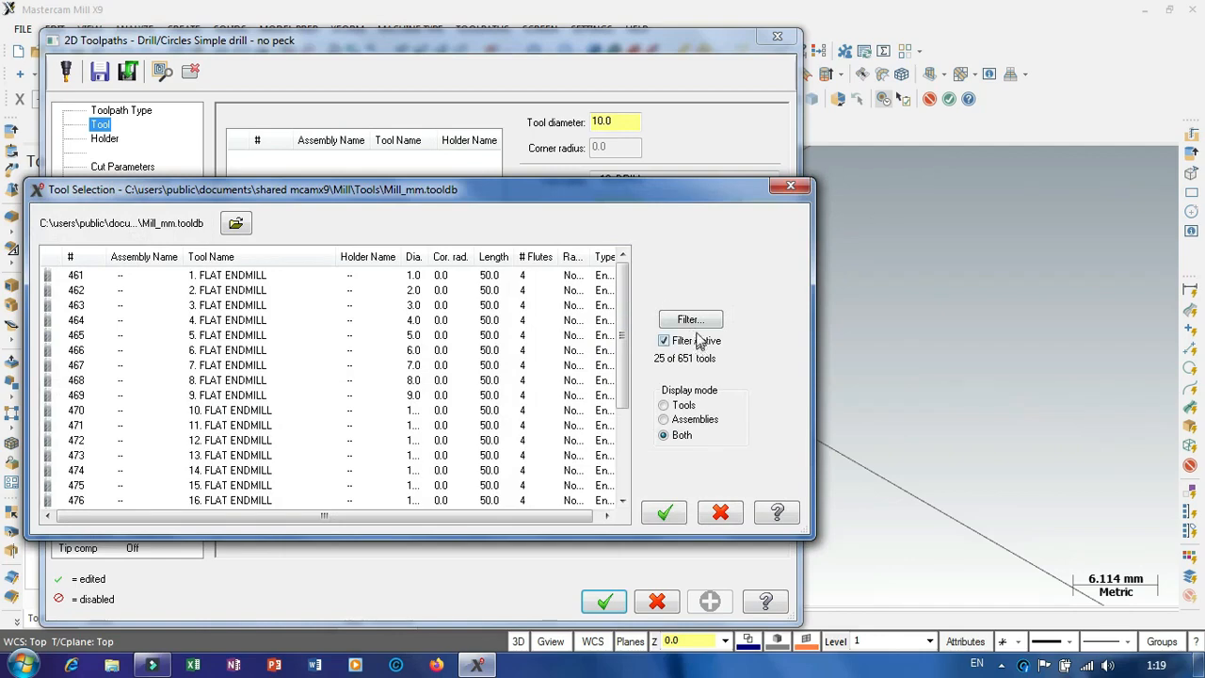
pyautogui.click(699, 325)
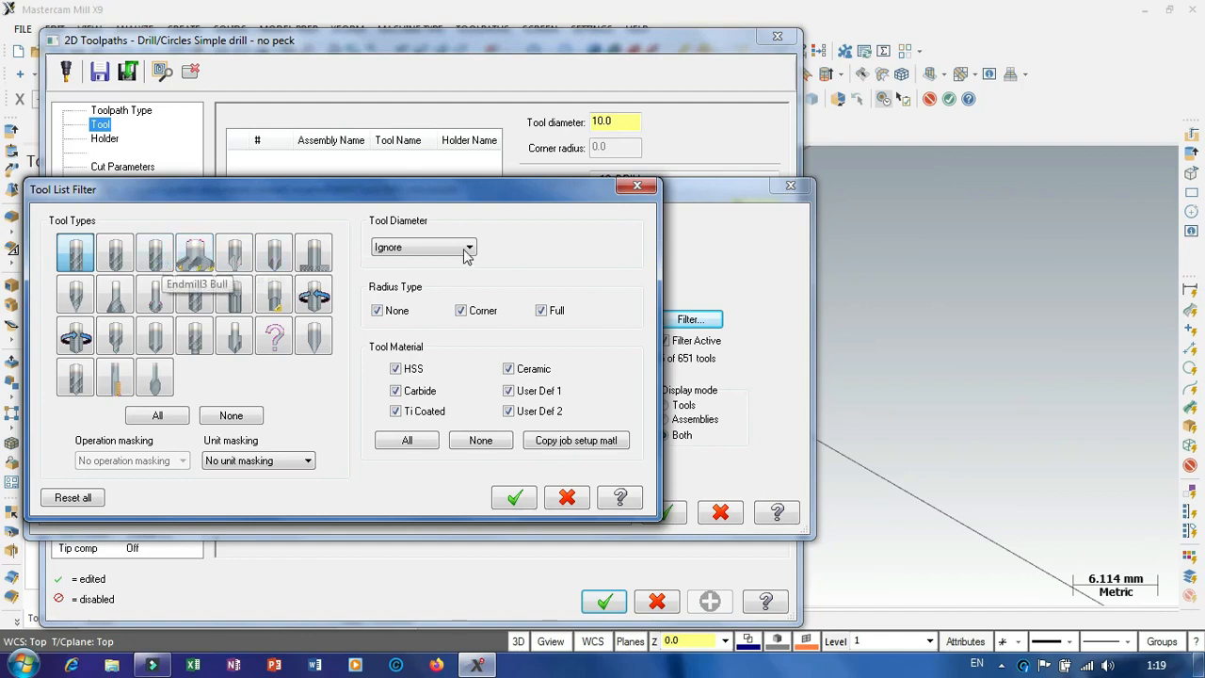
pyautogui.click(628, 188)
pyautogui.click(797, 189)
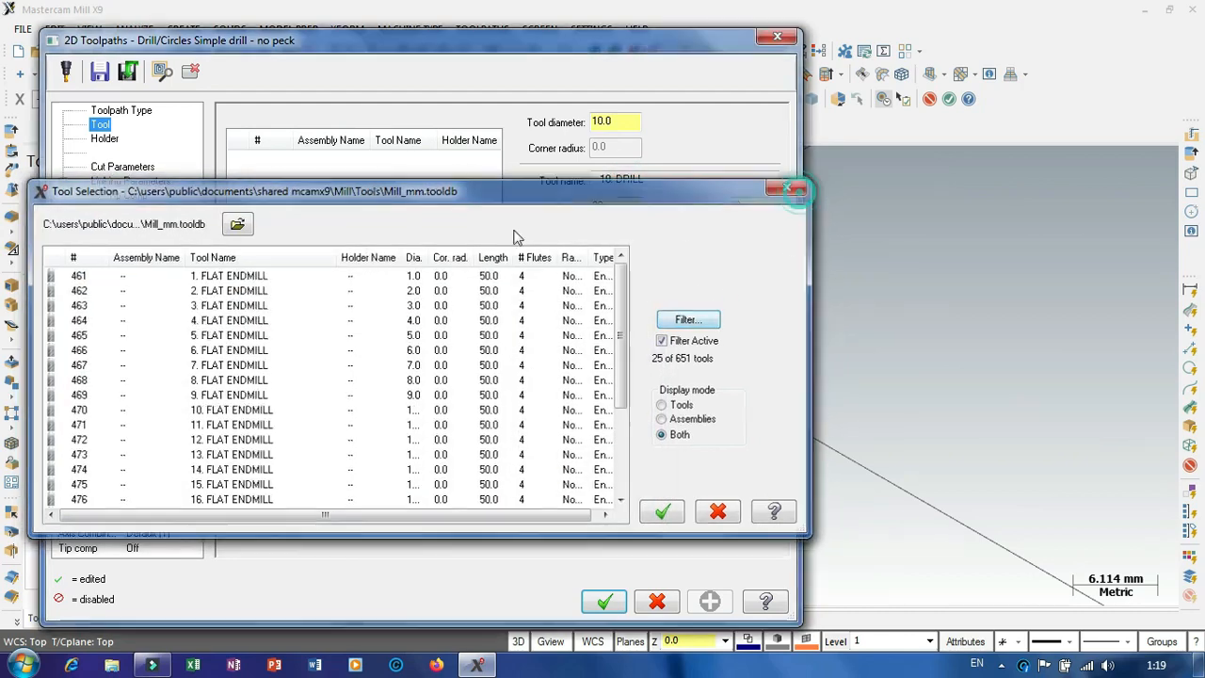
# - Create a new Drill tool with a 7 mm diameter, keeping the other default properties
pyautogui.rightClick(329, 194)
pyautogui.click(402, 224)
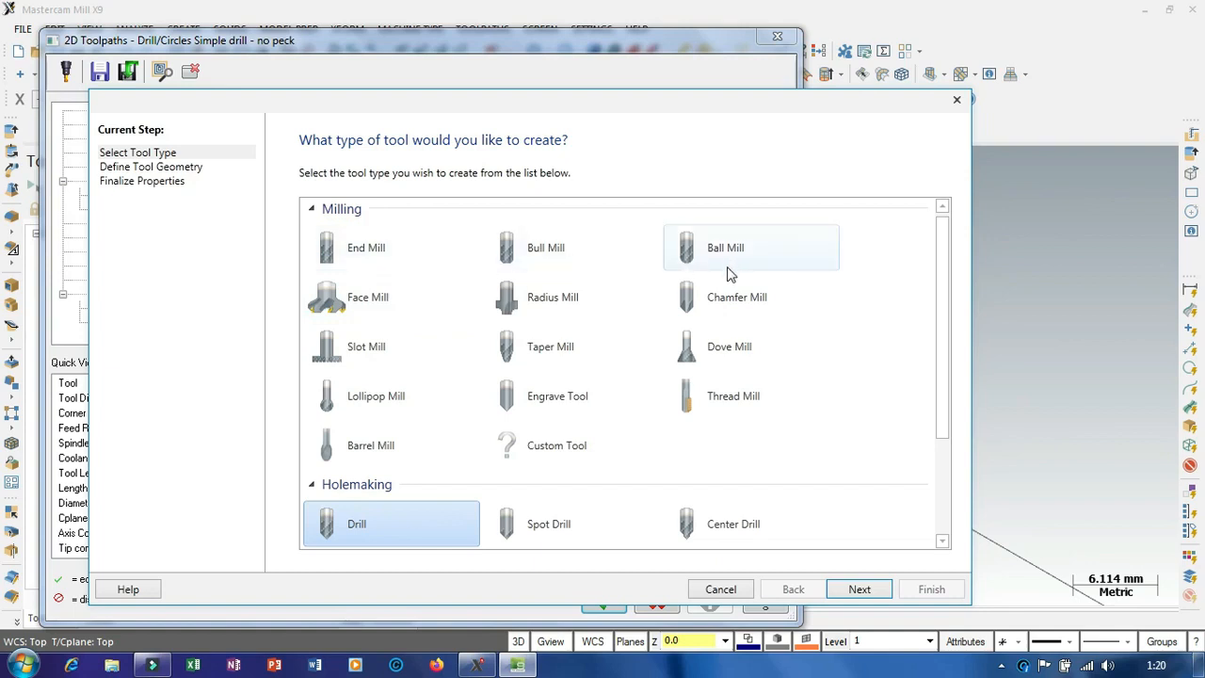
pyautogui.scroll(-1, 748, 379)
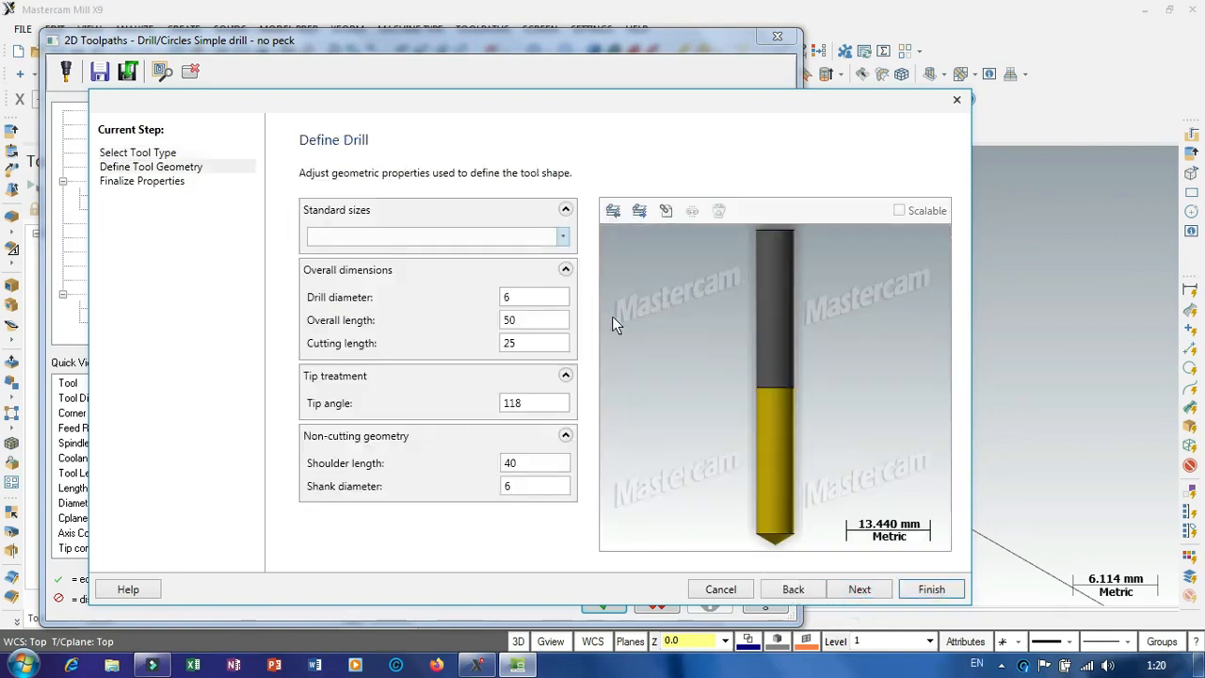
pyautogui.doubleClick(541, 296)
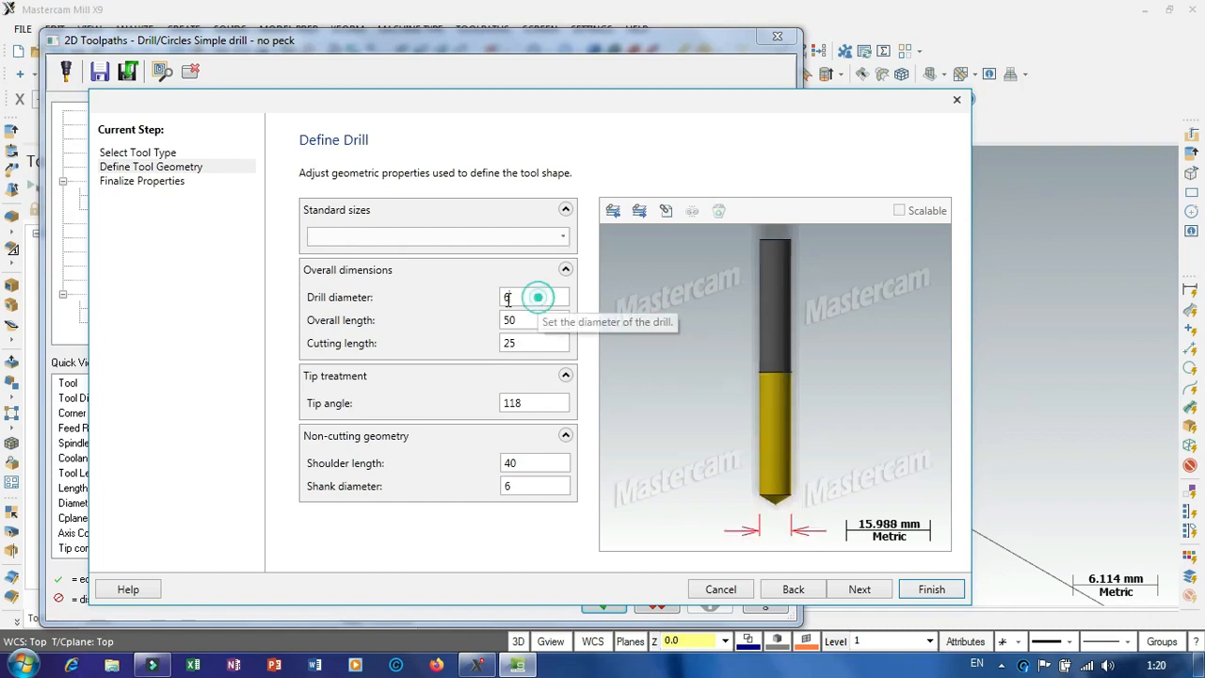
pyautogui.click(435, 238)
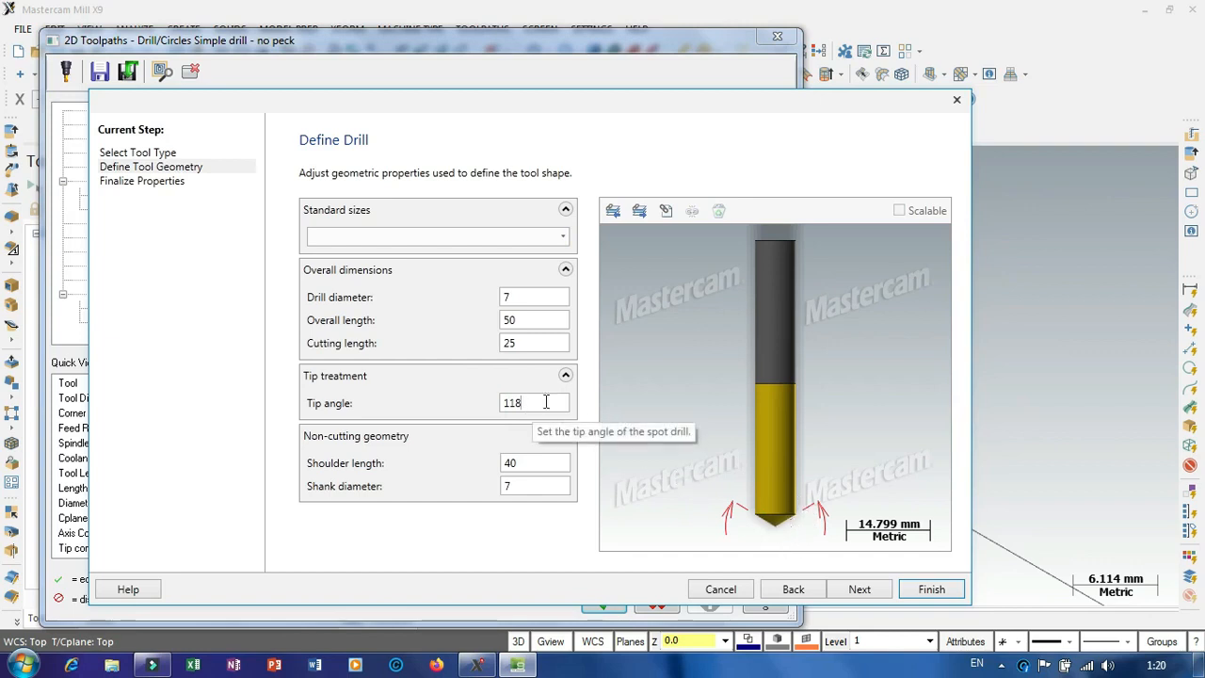
pyautogui.click(142, 181)
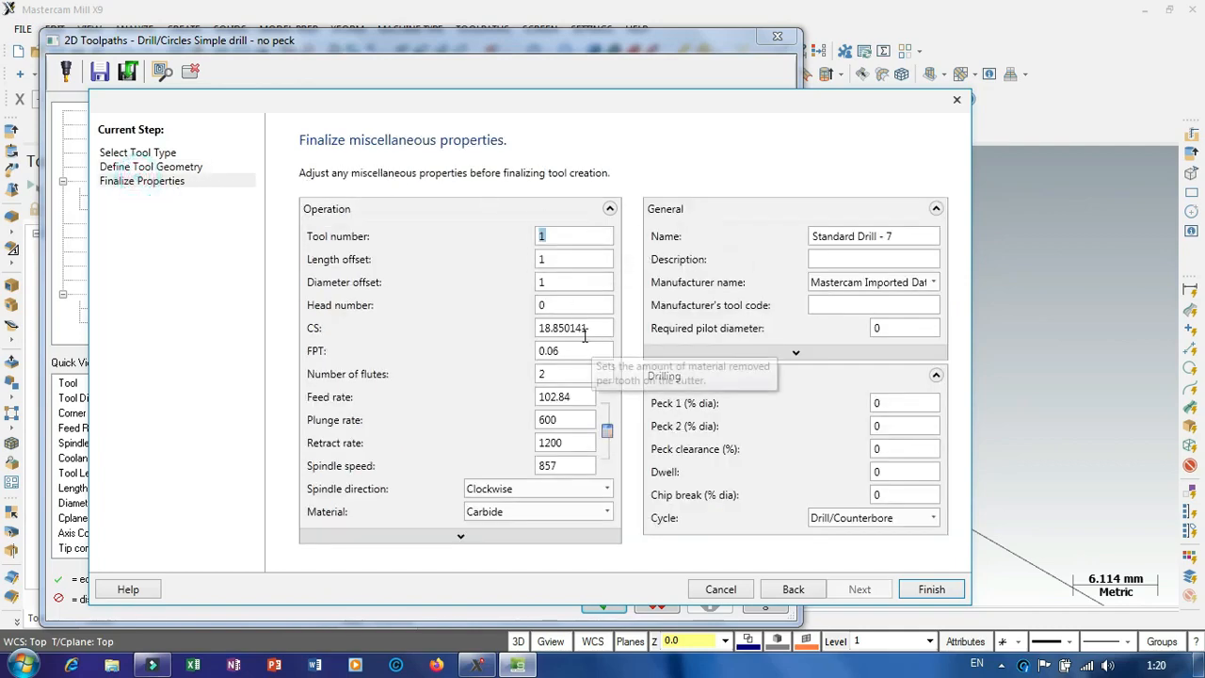
pyautogui.click(932, 591)
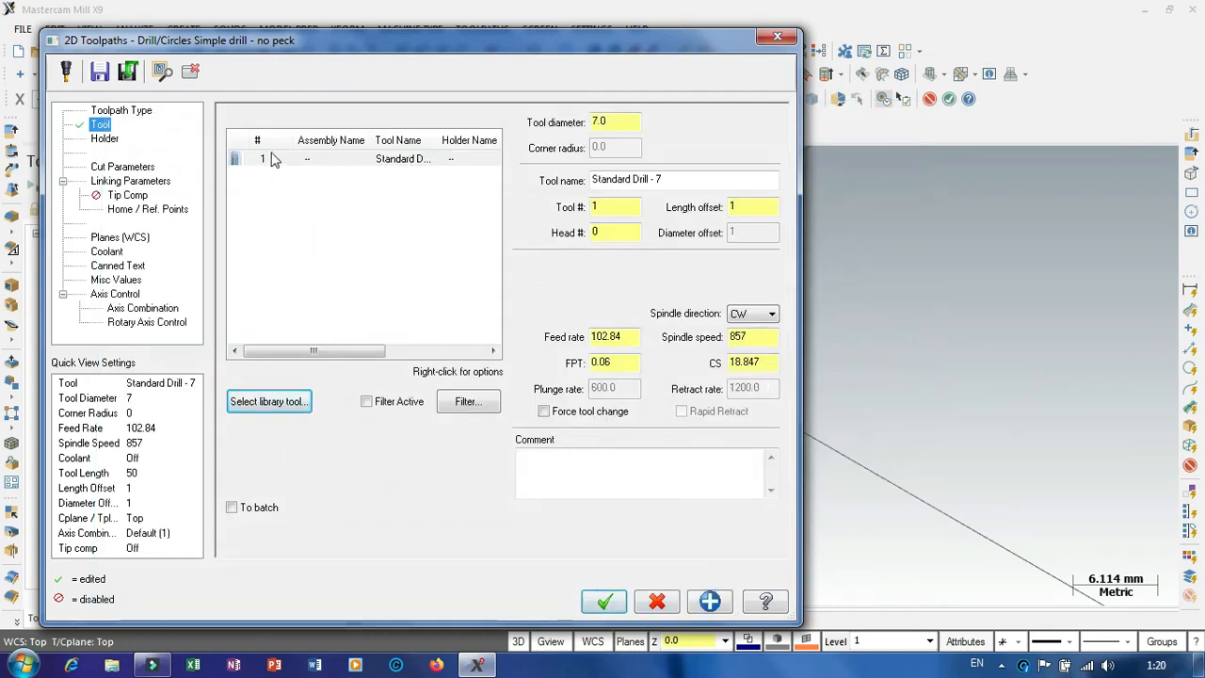
# - Set the drill's feed rate to 200 and spindle speed to 1300, and generate the drilling operation
pyautogui.moveTo(635, 336); pyautogui.dragTo(504, 340)
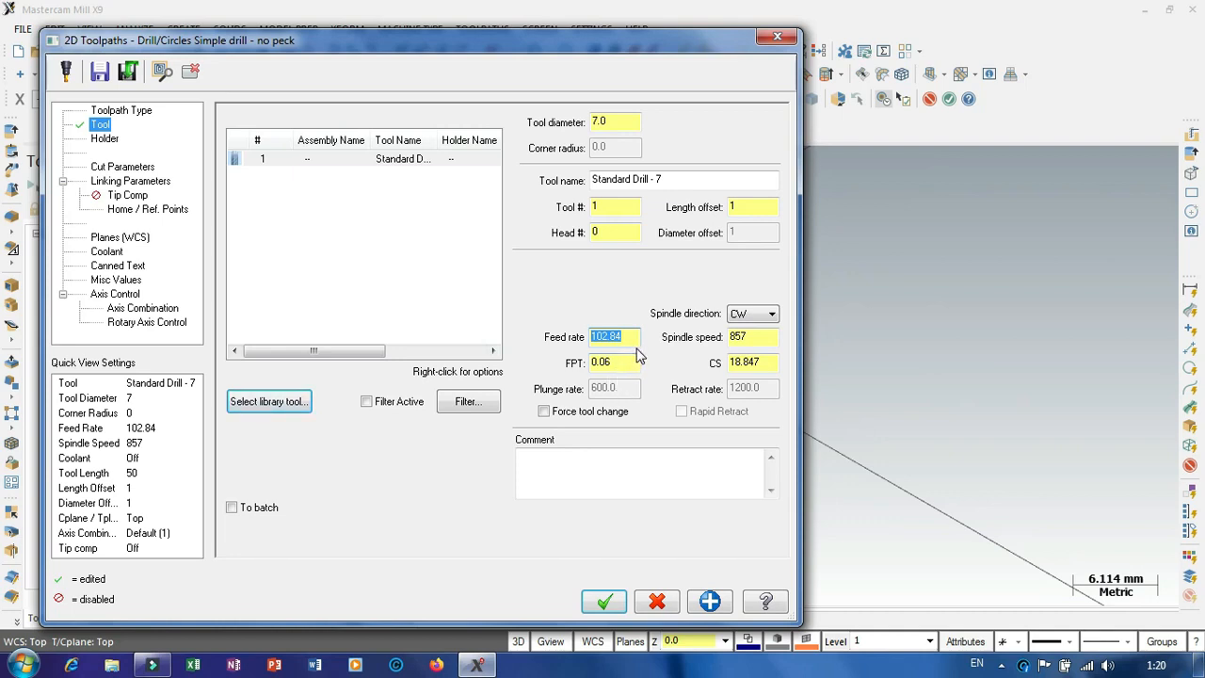
pyautogui.write('200')
pyautogui.click(767, 336)
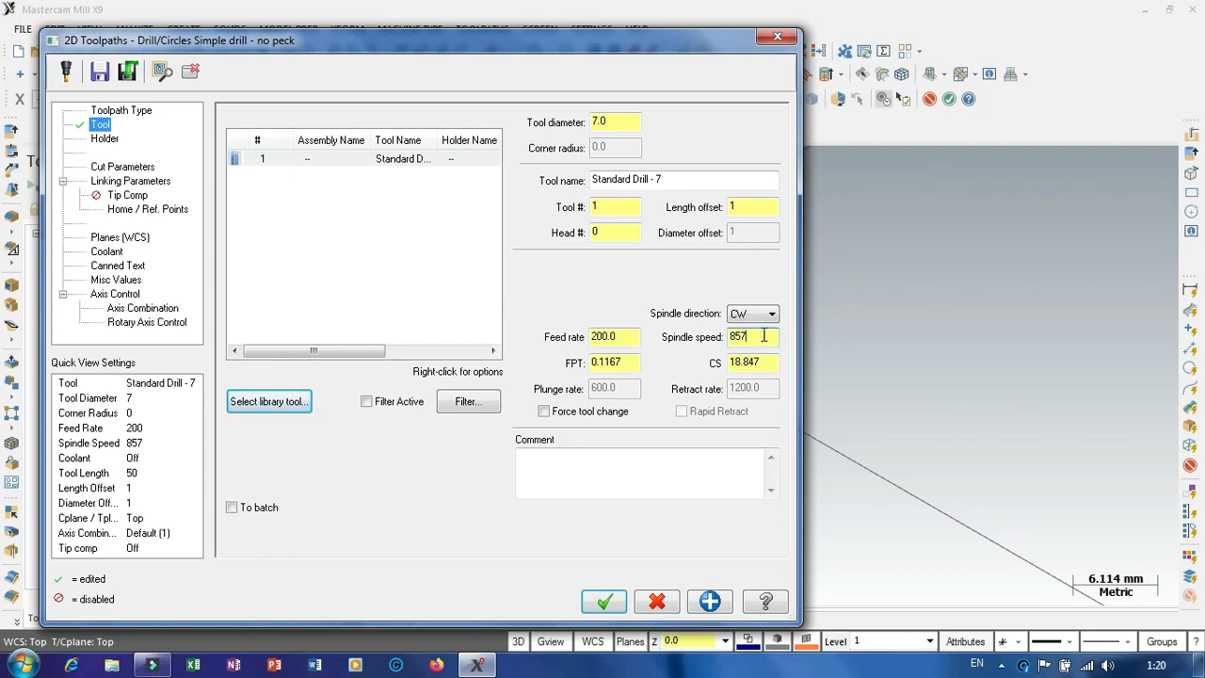
pyautogui.doubleClick(743, 336)
pyautogui.write('1300')
pyautogui.click(767, 336)
pyautogui.click(760, 362)
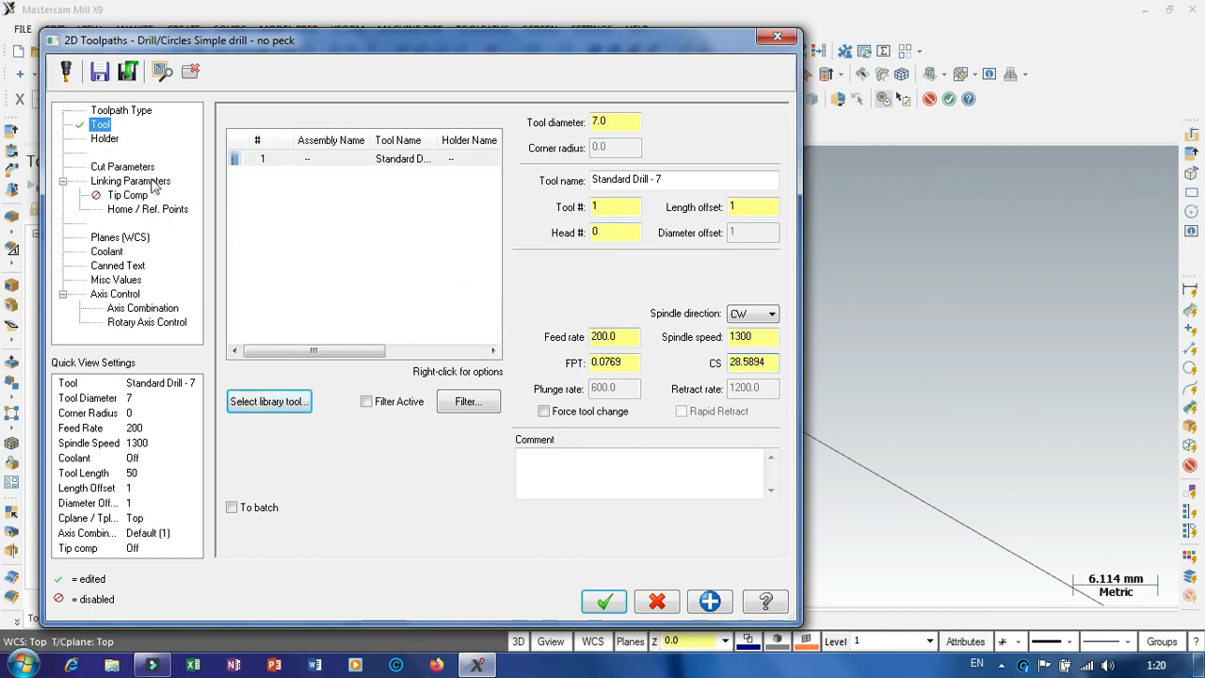
pyautogui.click(607, 599)
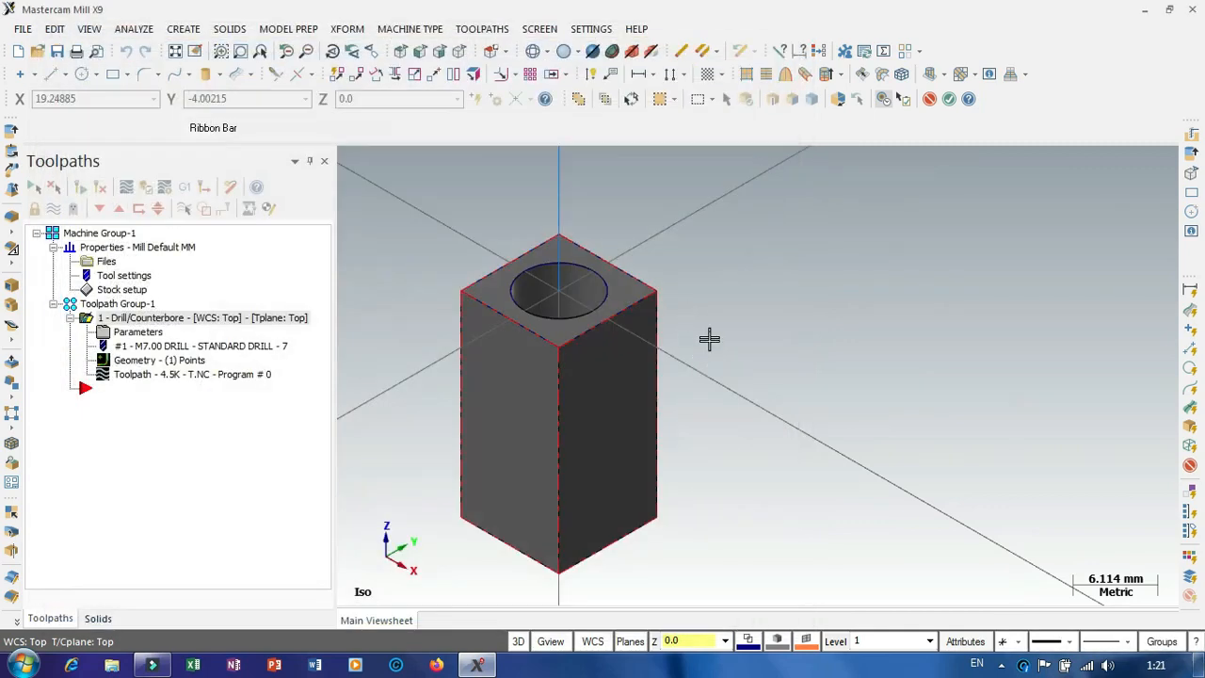
# - Backplot the drilling operation at a higher playback speed to examine the drill's motion, and close the backplot
pyautogui.scroll(-2, 634, 349)
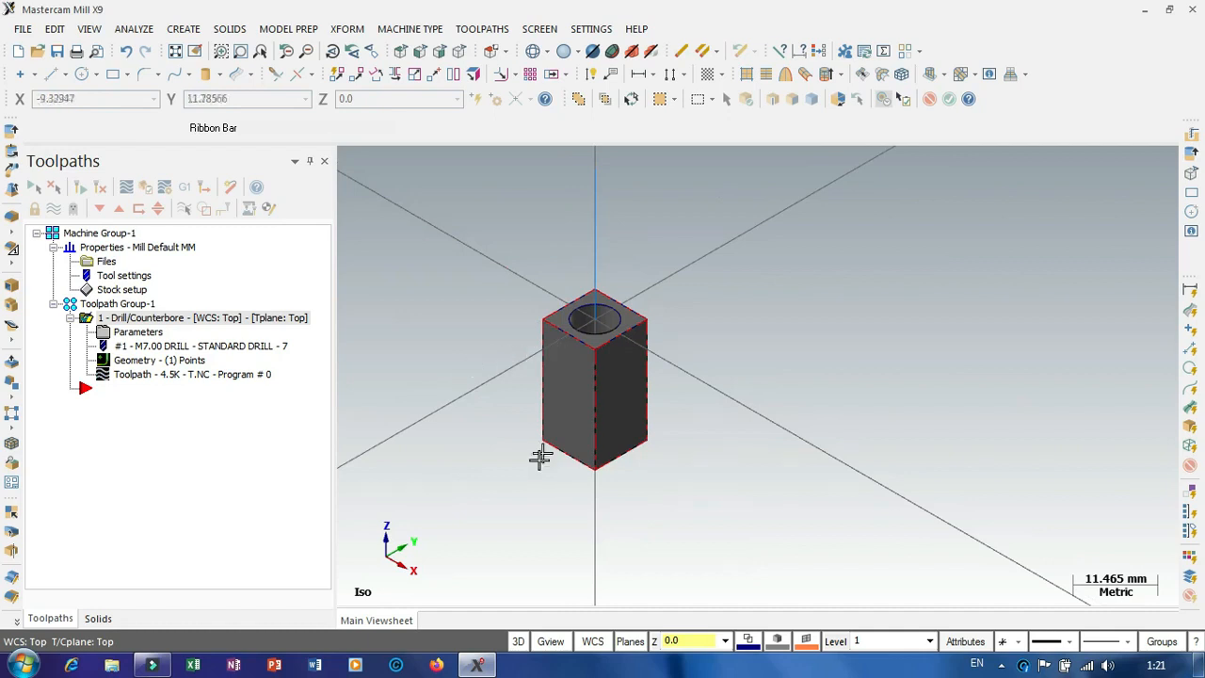
pyautogui.scroll(-3, 540, 456)
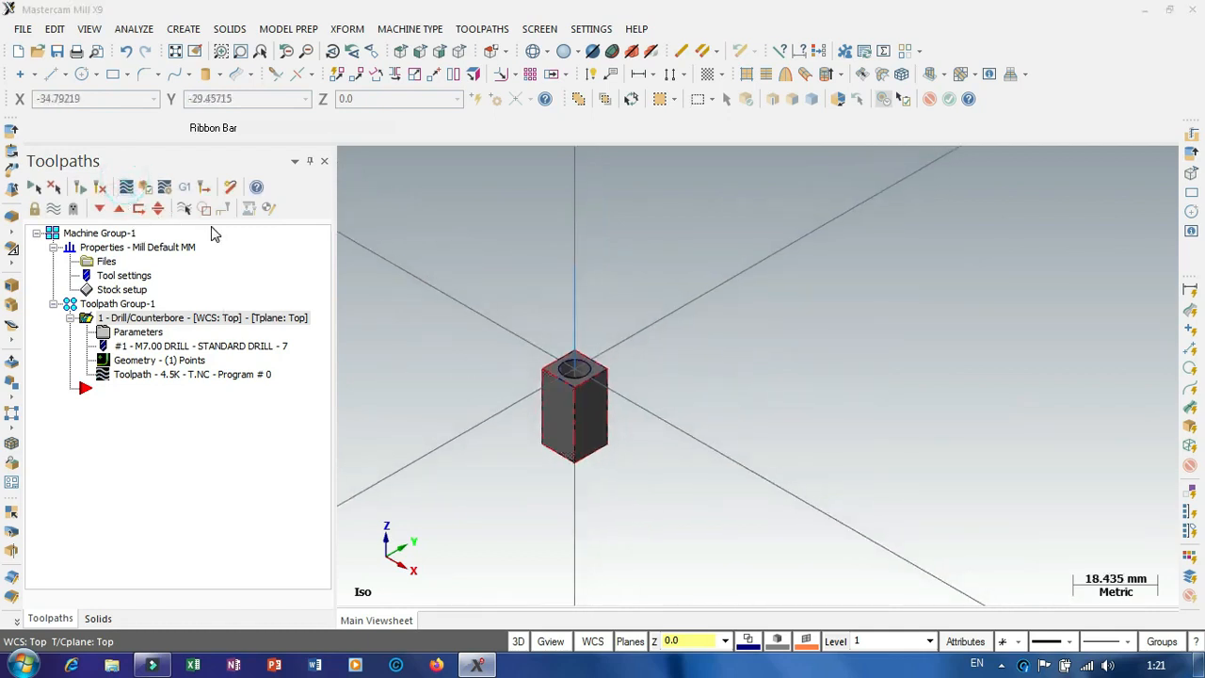
pyautogui.click(126, 186)
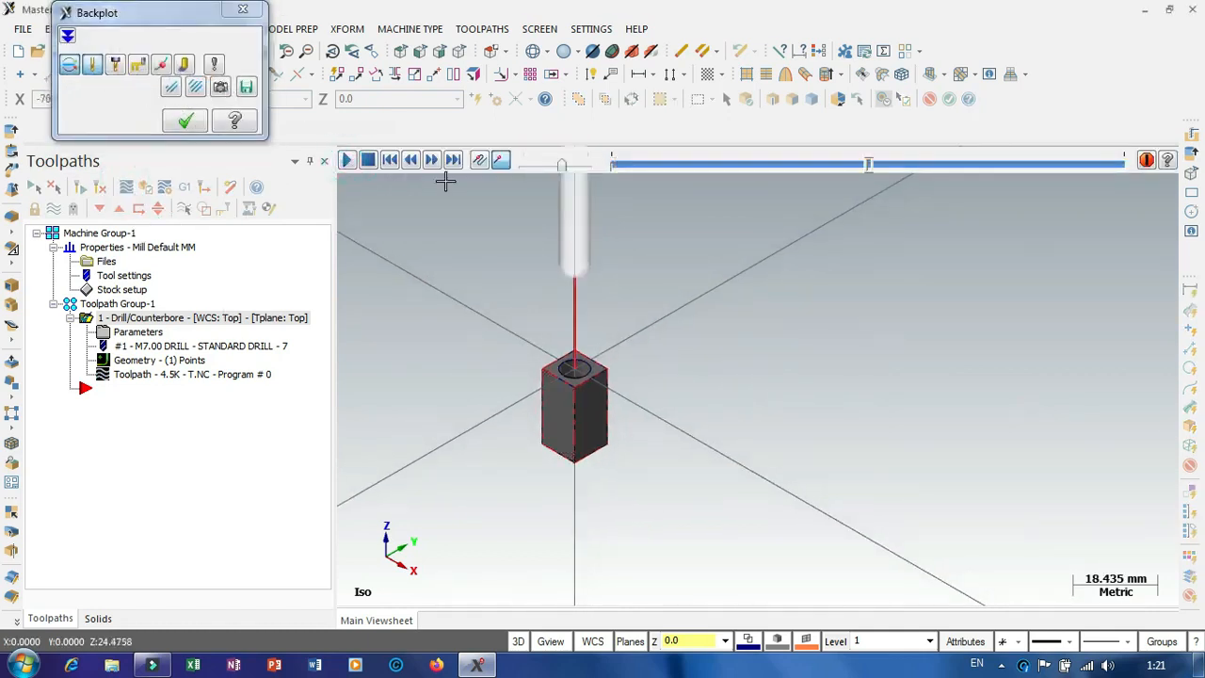
pyautogui.moveTo(561, 165); pyautogui.dragTo(588, 165)
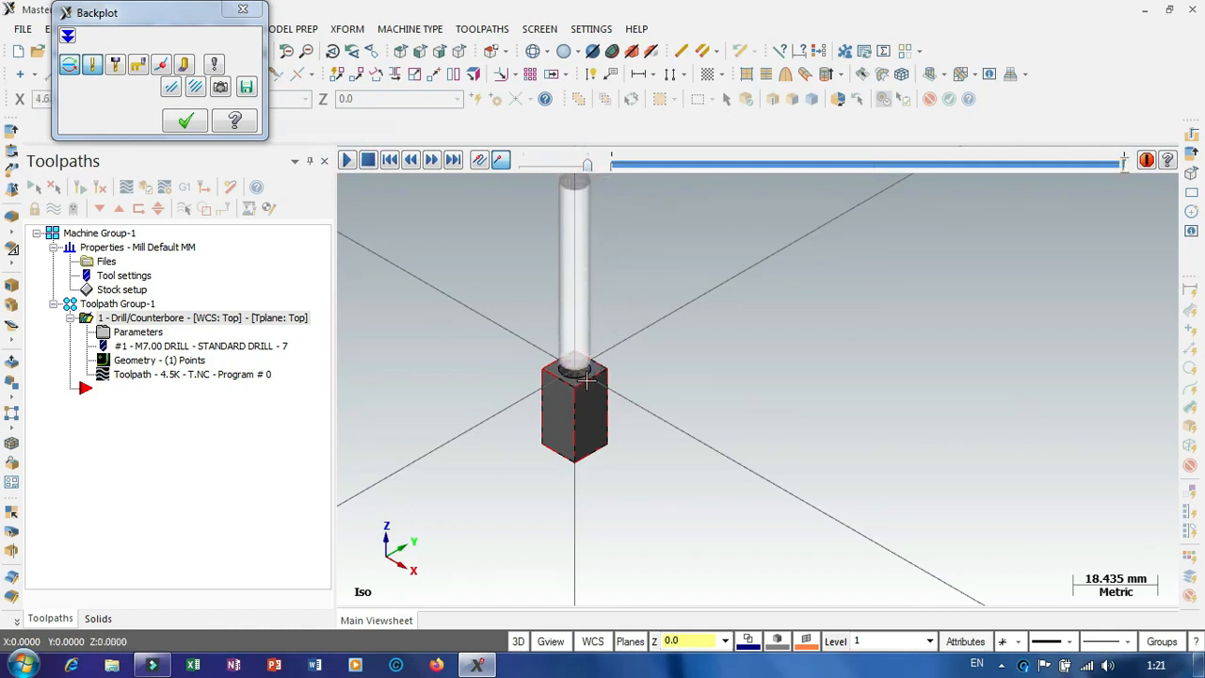
pyautogui.click(186, 121)
# - Switch the drilling operation's retract and depth to absolute, set the depth to -8.5, and regenerate the toolpath
pyautogui.click(151, 334)
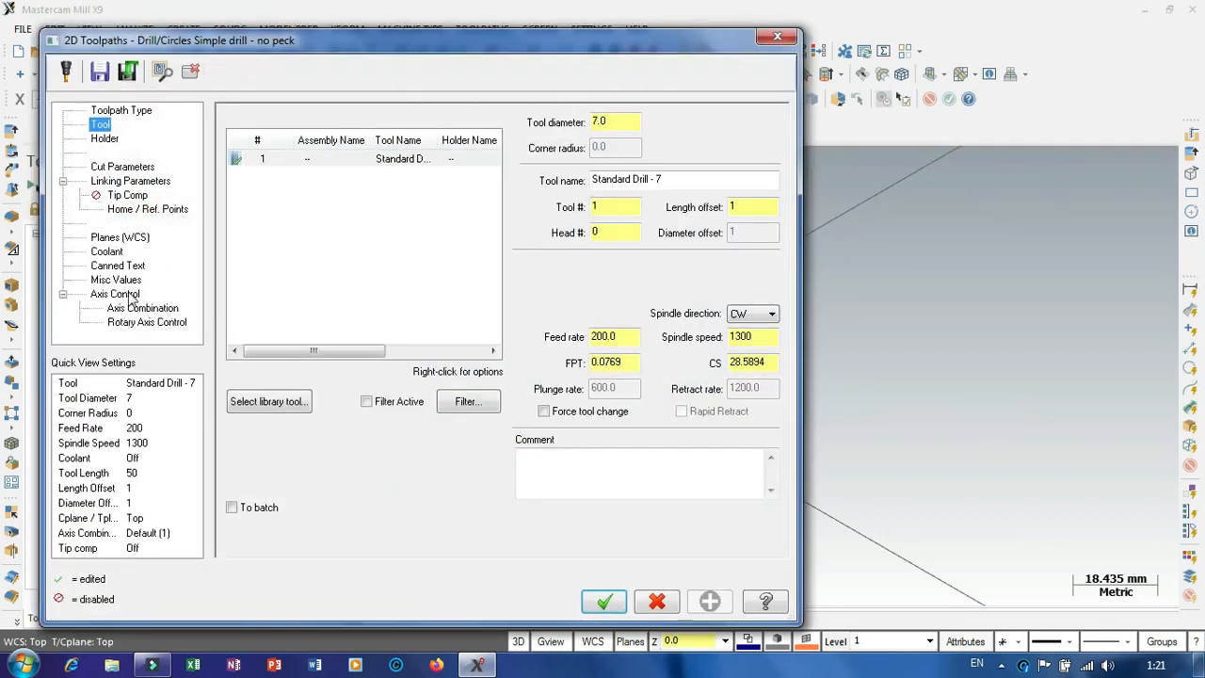
pyautogui.click(132, 183)
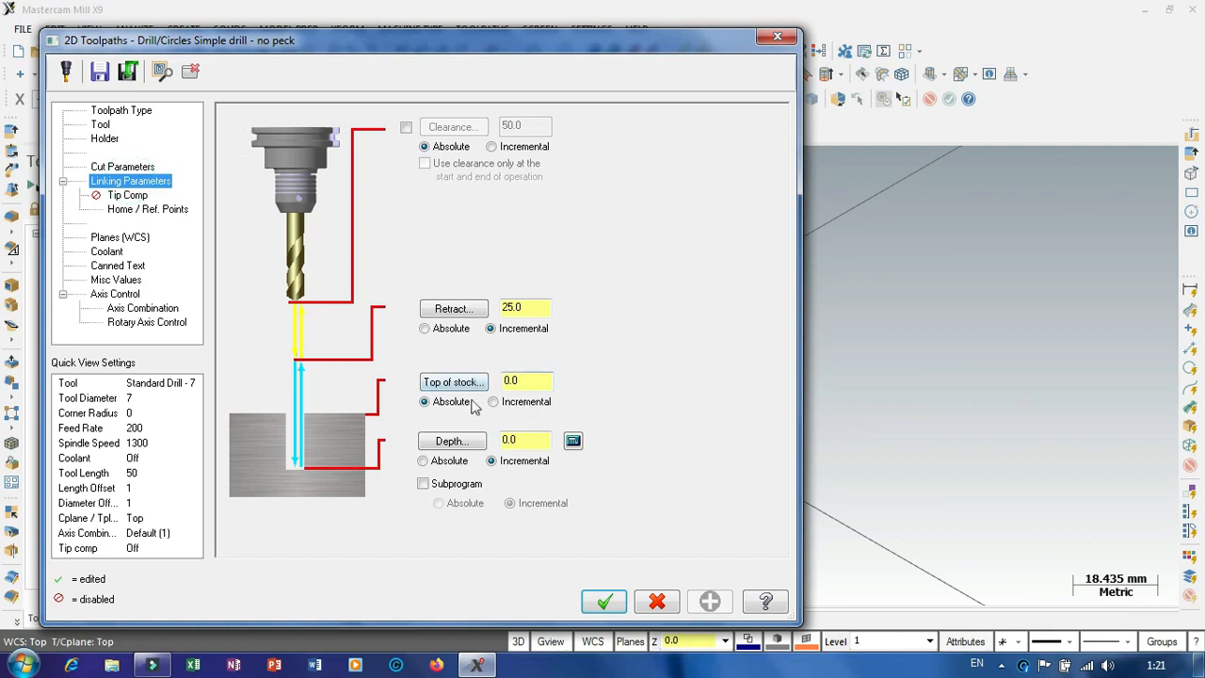
pyautogui.click(443, 330)
pyautogui.click(425, 461)
pyautogui.click(529, 440)
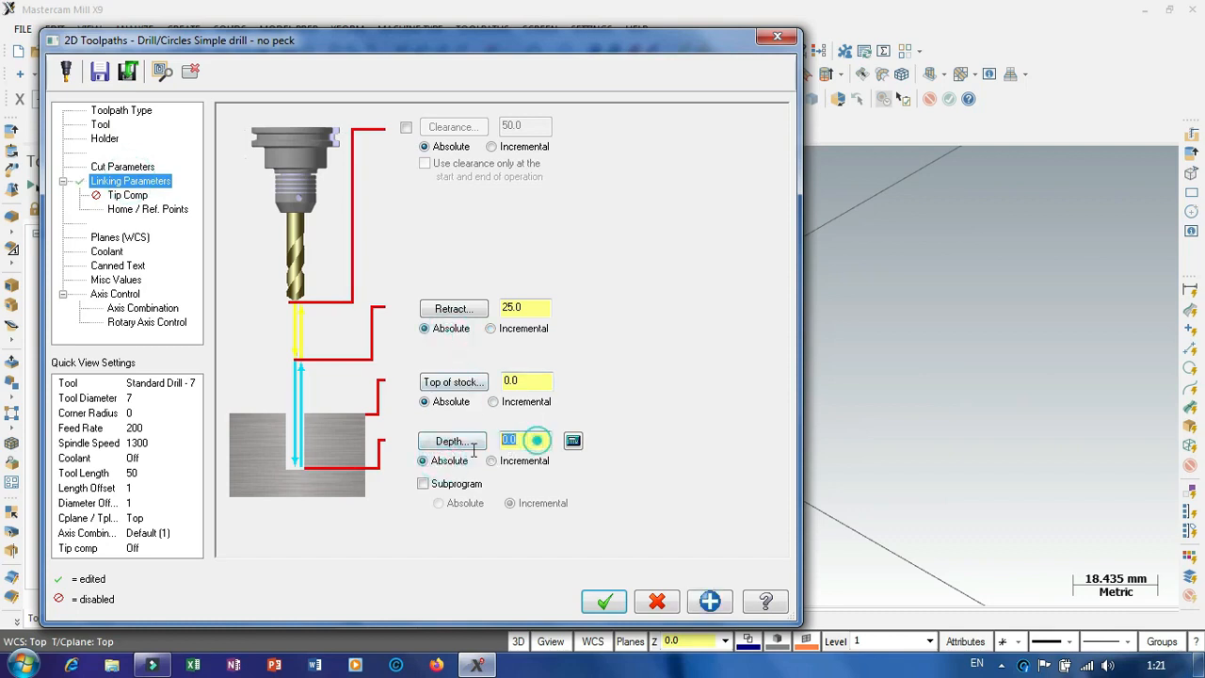
pyautogui.write('-8.5')
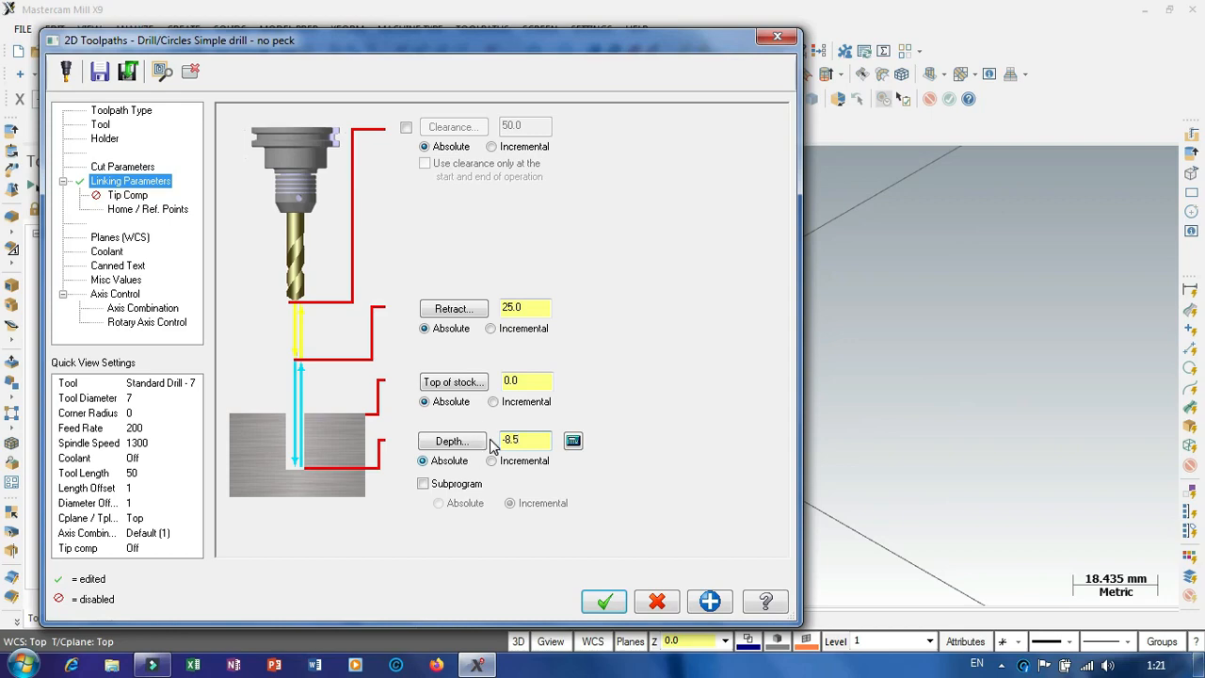
pyautogui.click(603, 599)
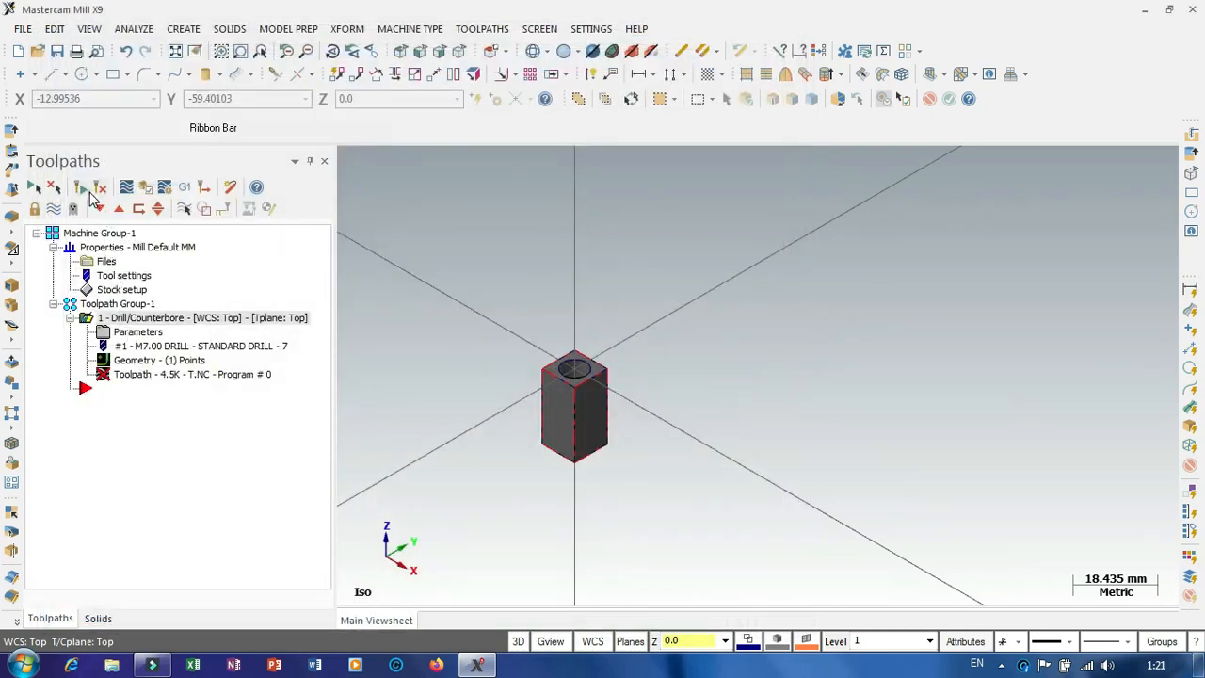
# - Add a second Drill toolpath to Toolpath Group-1, using the centre of the hole on the block's top face as the drill point
pyautogui.rightClick(138, 402)
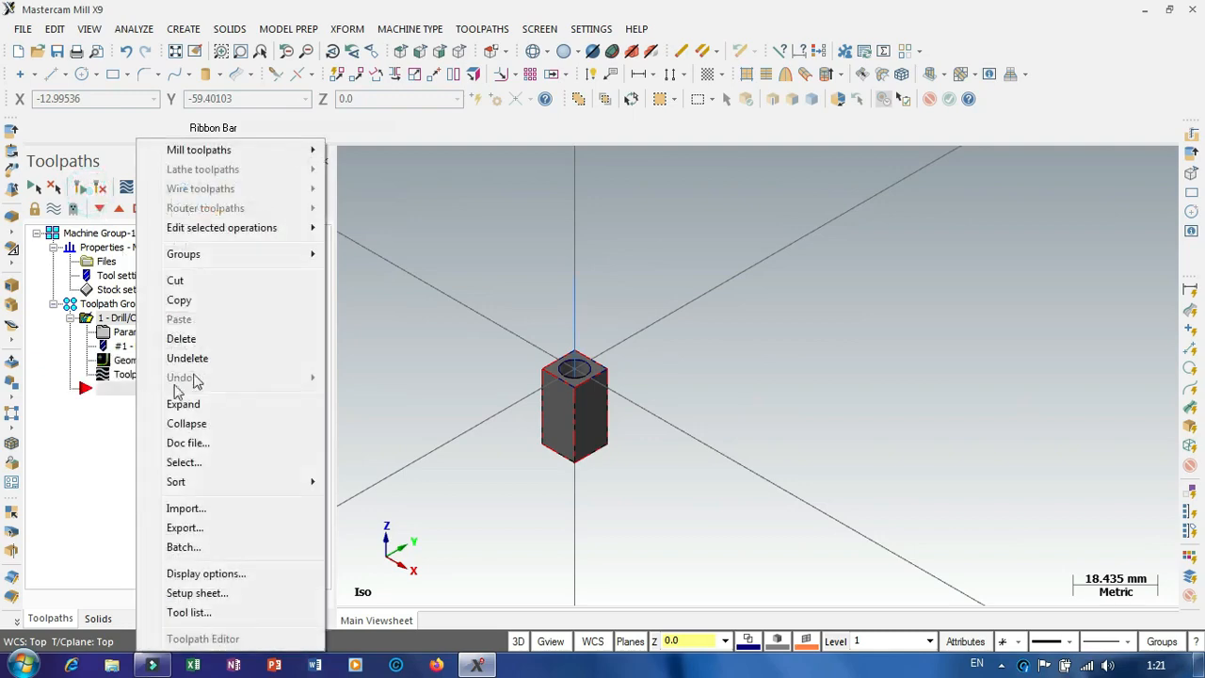
pyautogui.moveTo(209, 152)
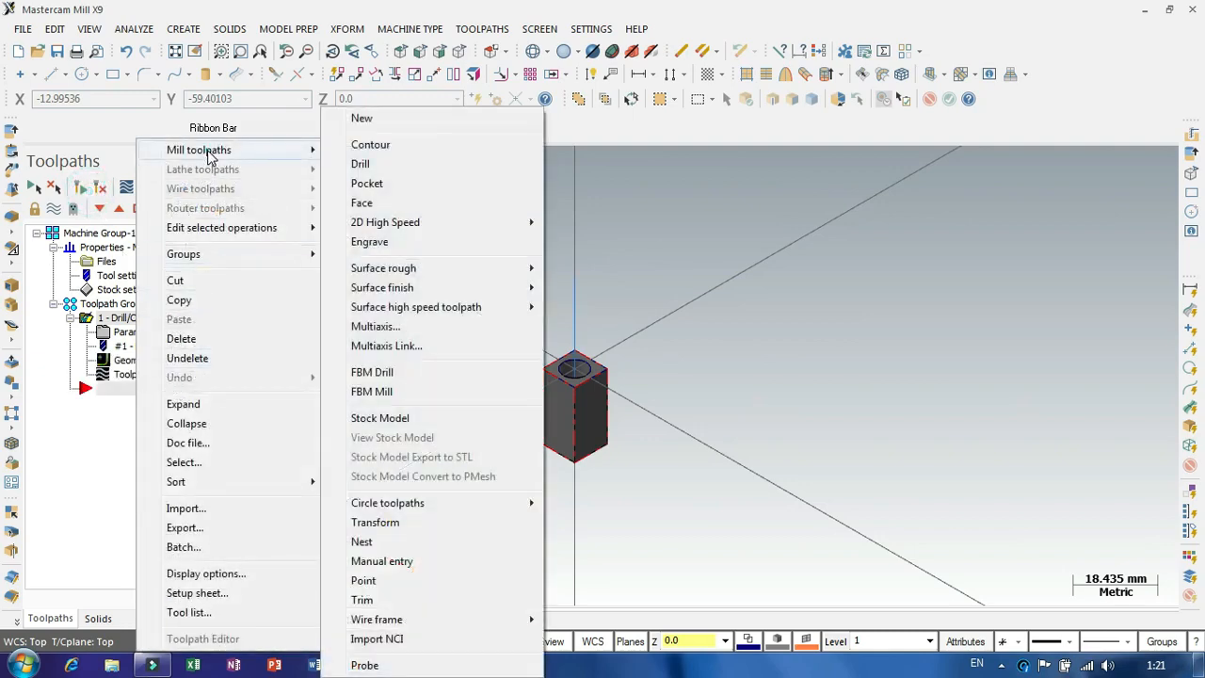
pyautogui.click(363, 165)
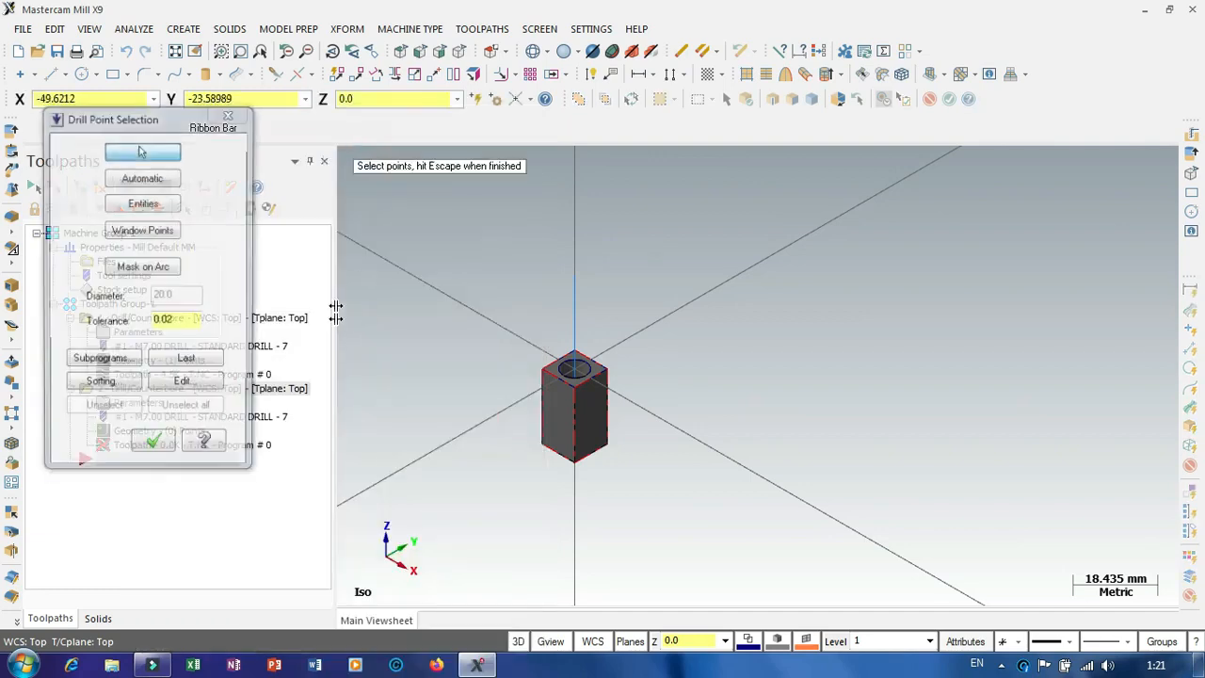
pyautogui.scroll(6, 570, 349)
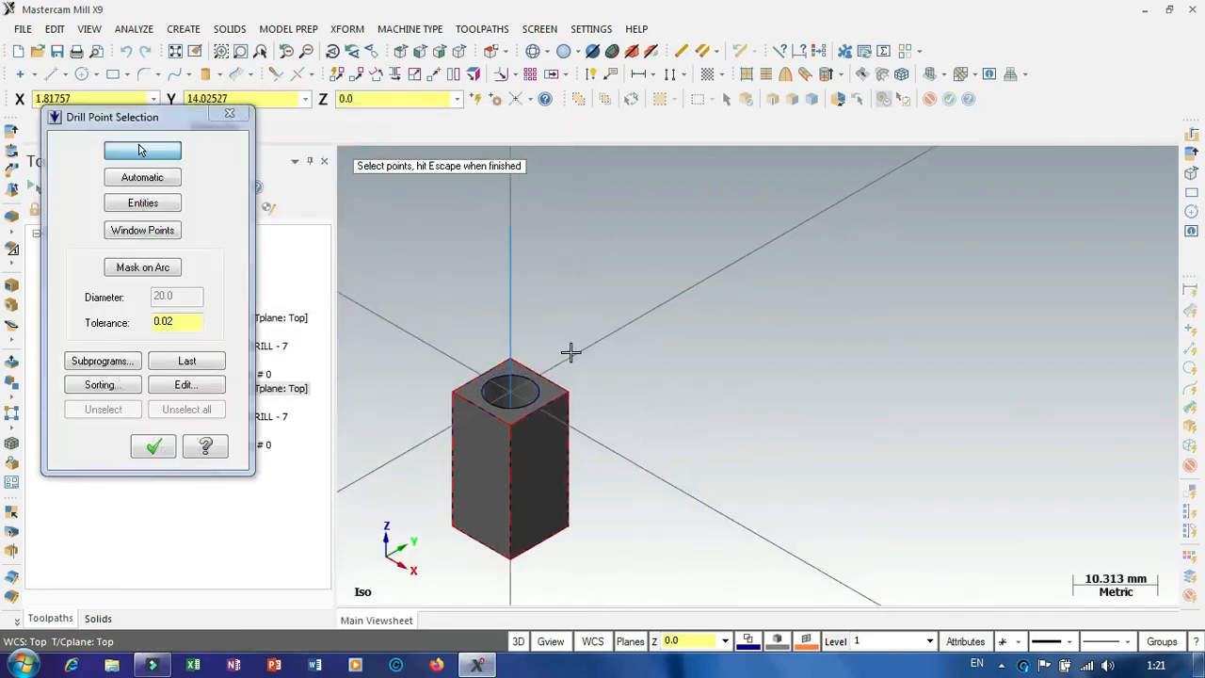
pyautogui.scroll(2, 443, 430)
pyautogui.click(408, 420)
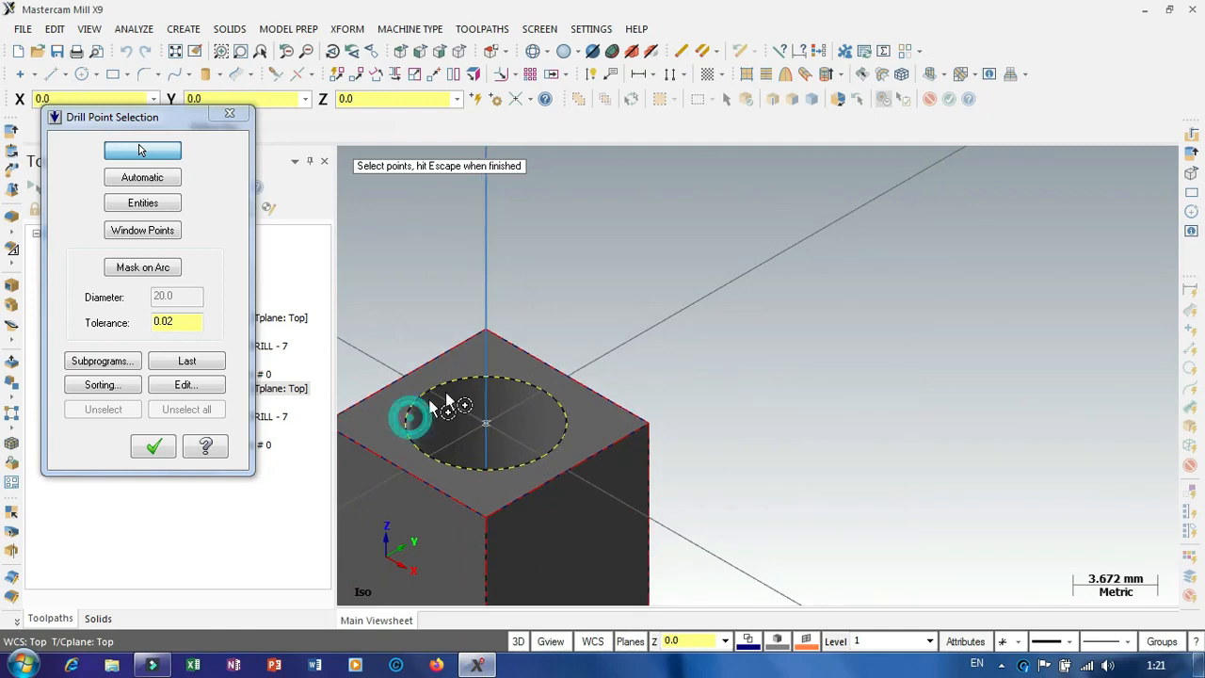
pyautogui.click(154, 446)
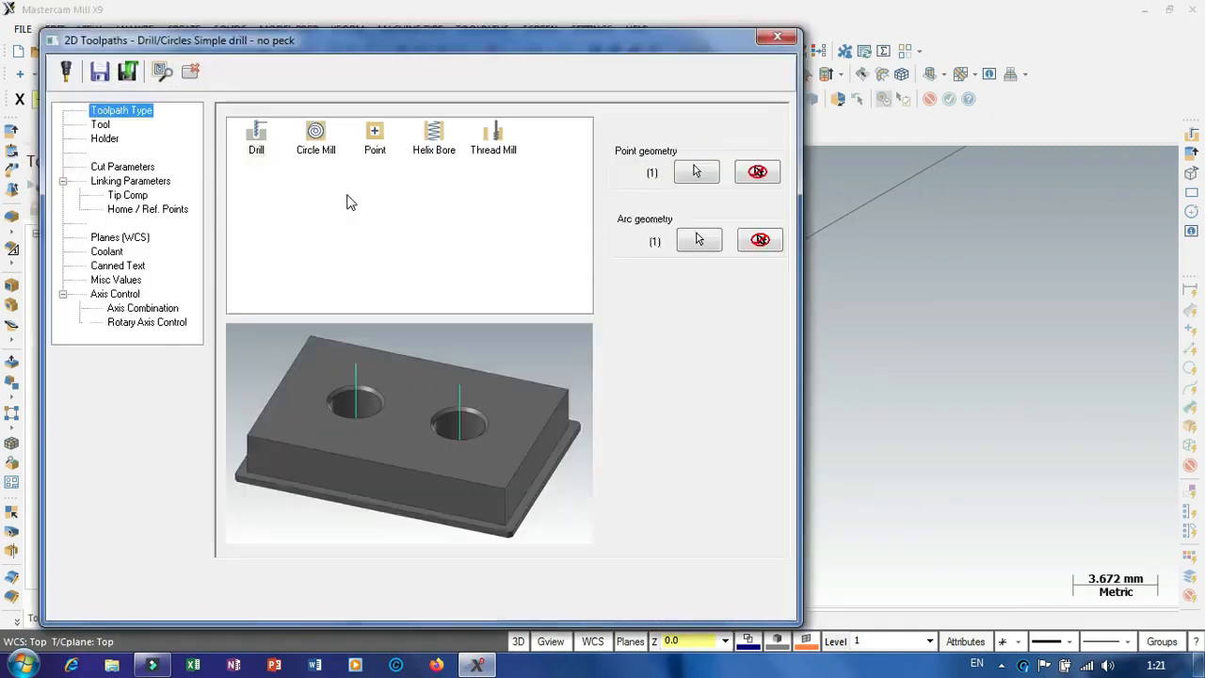
# - Filter the tool library to a tool diameter equal to 8 and choose the 8.00-1.25 TAP RH for the new operation
pyautogui.click(104, 125)
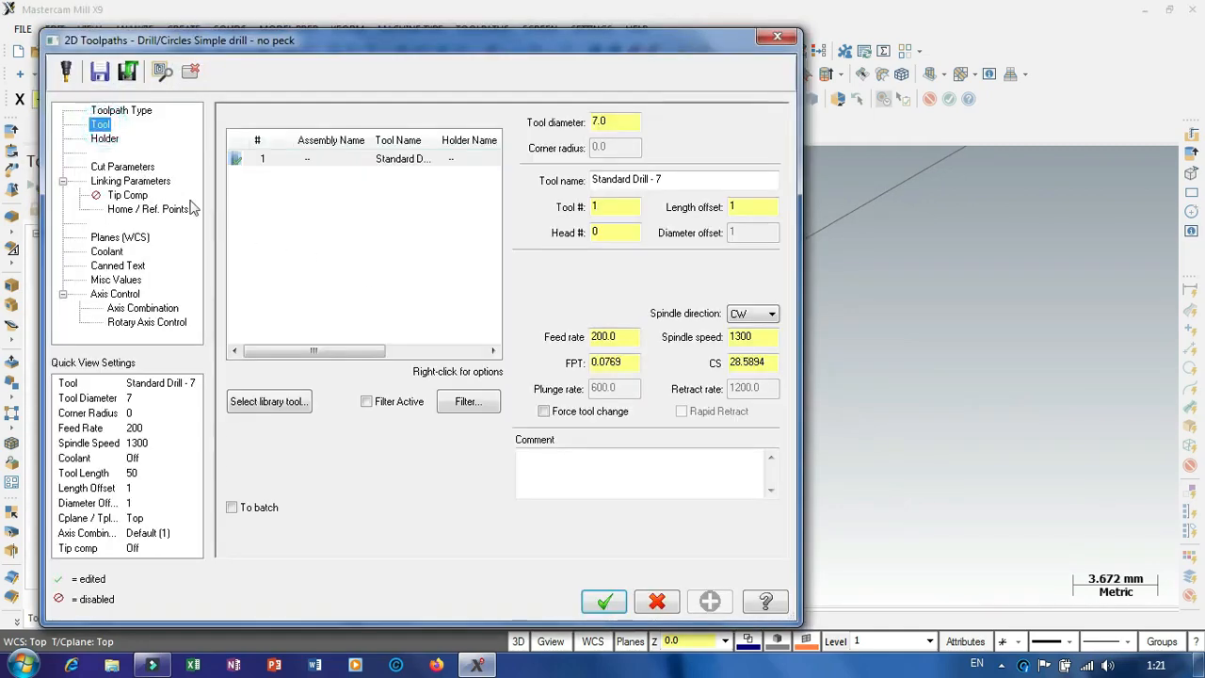
pyautogui.click(289, 413)
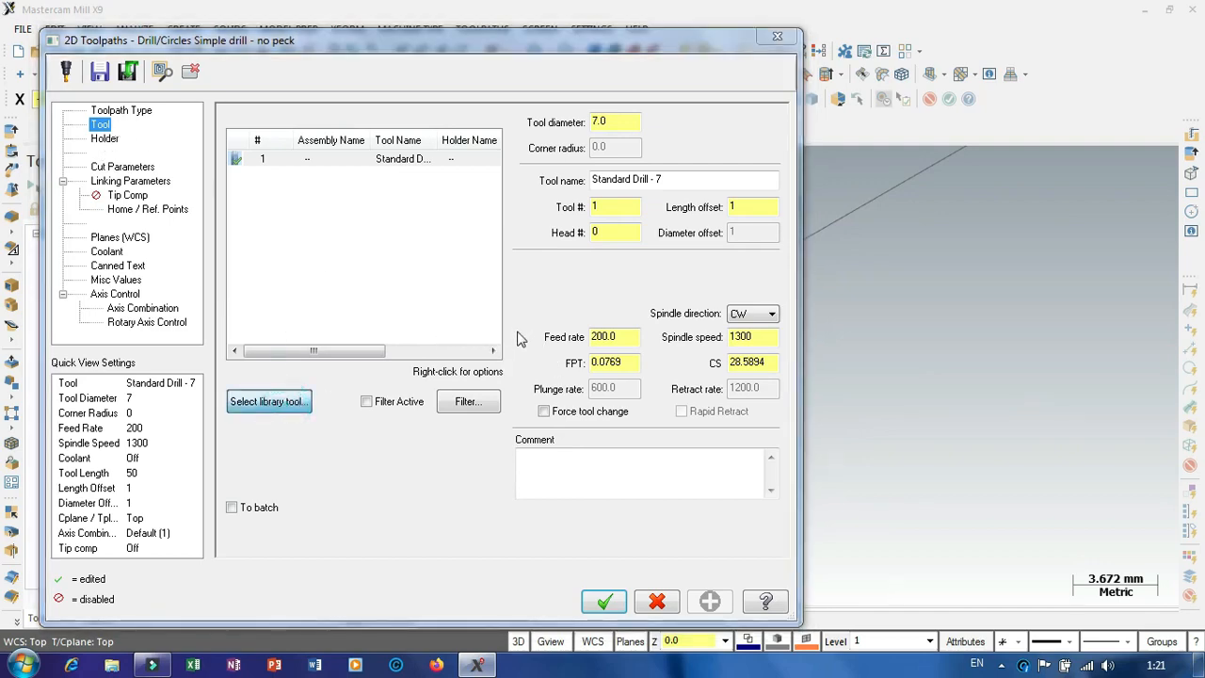
pyautogui.click(685, 319)
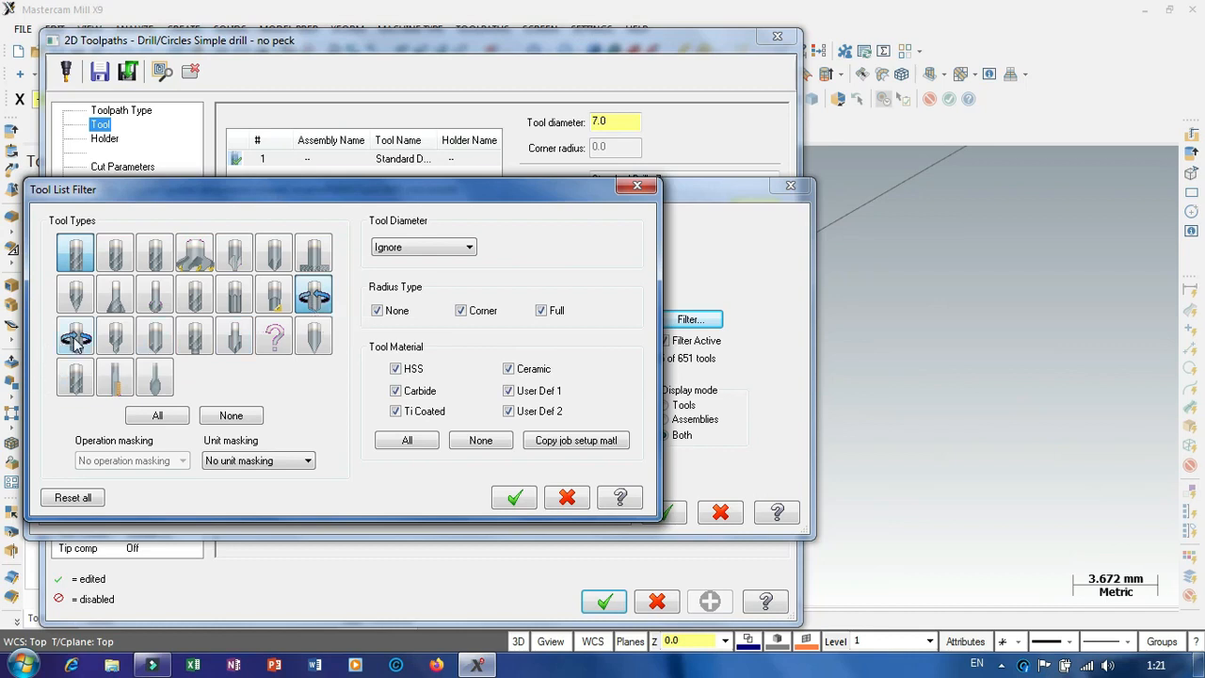
pyautogui.click(320, 298)
pyautogui.click(443, 248)
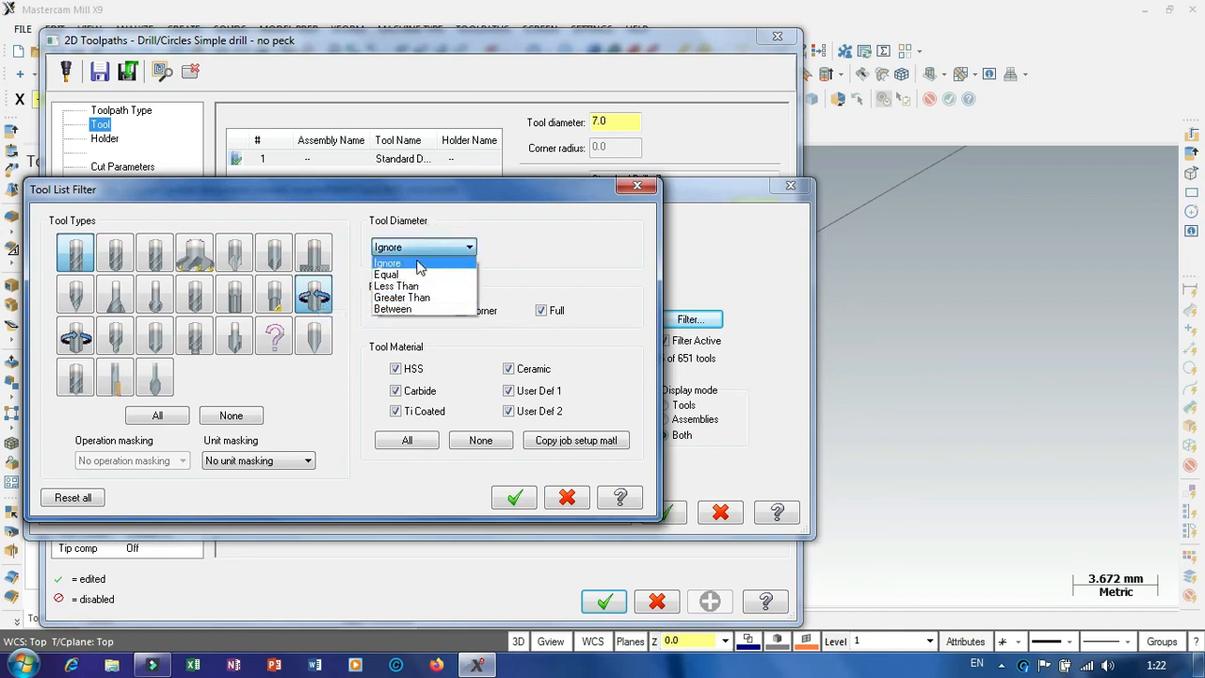
pyautogui.click(411, 274)
pyautogui.click(522, 244)
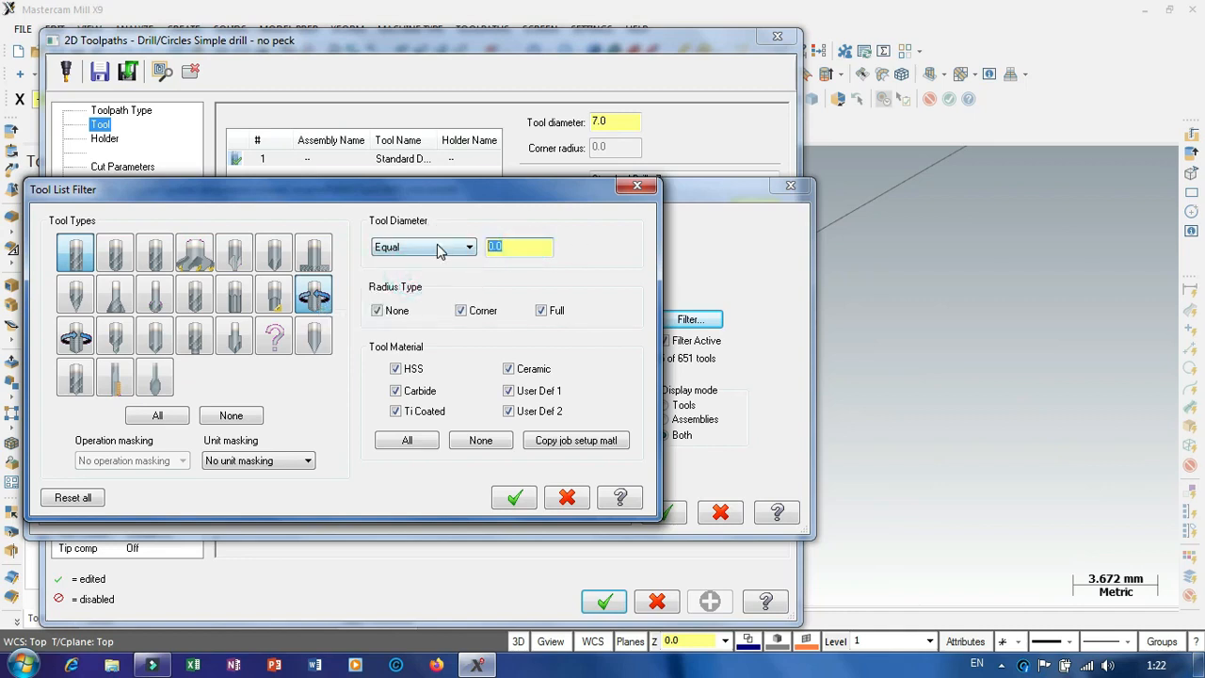
pyautogui.write('8')
pyautogui.click(514, 497)
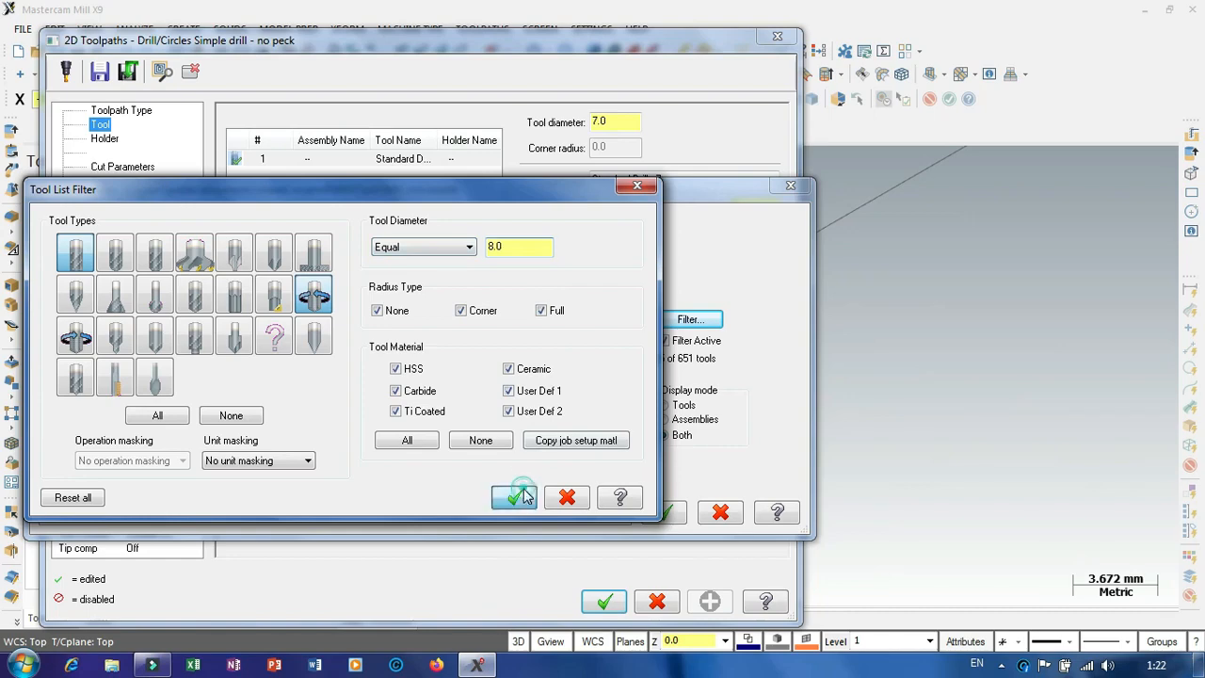
pyautogui.click(203, 276)
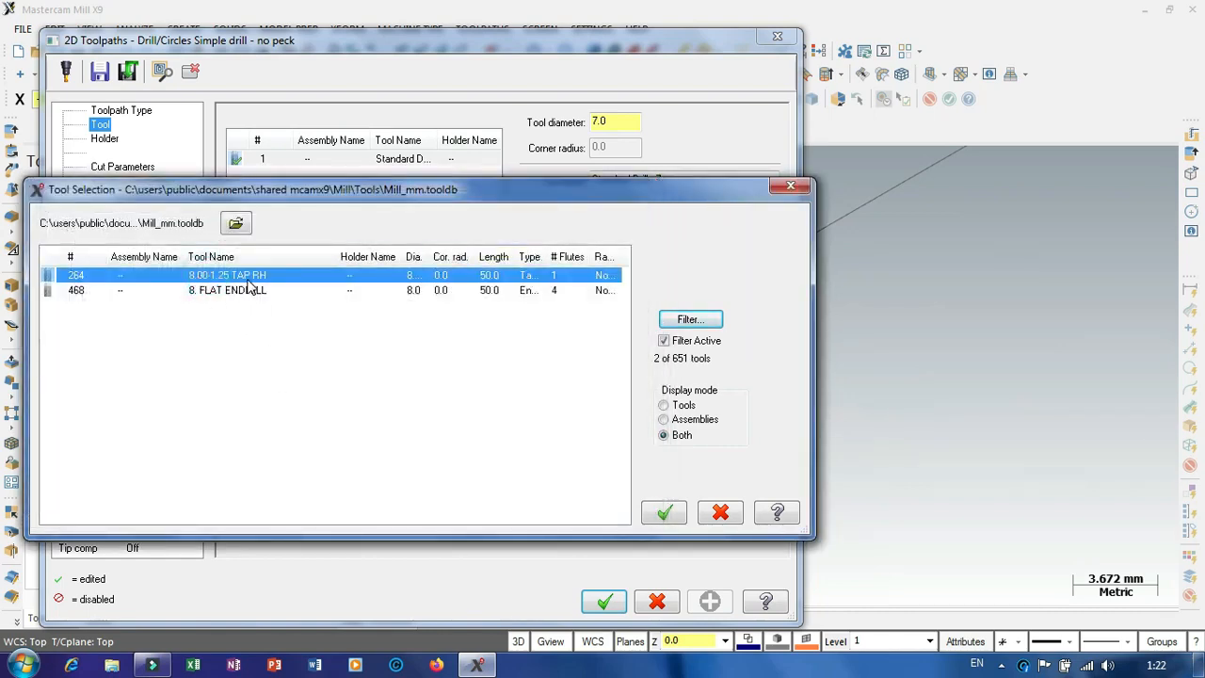
pyautogui.click(663, 512)
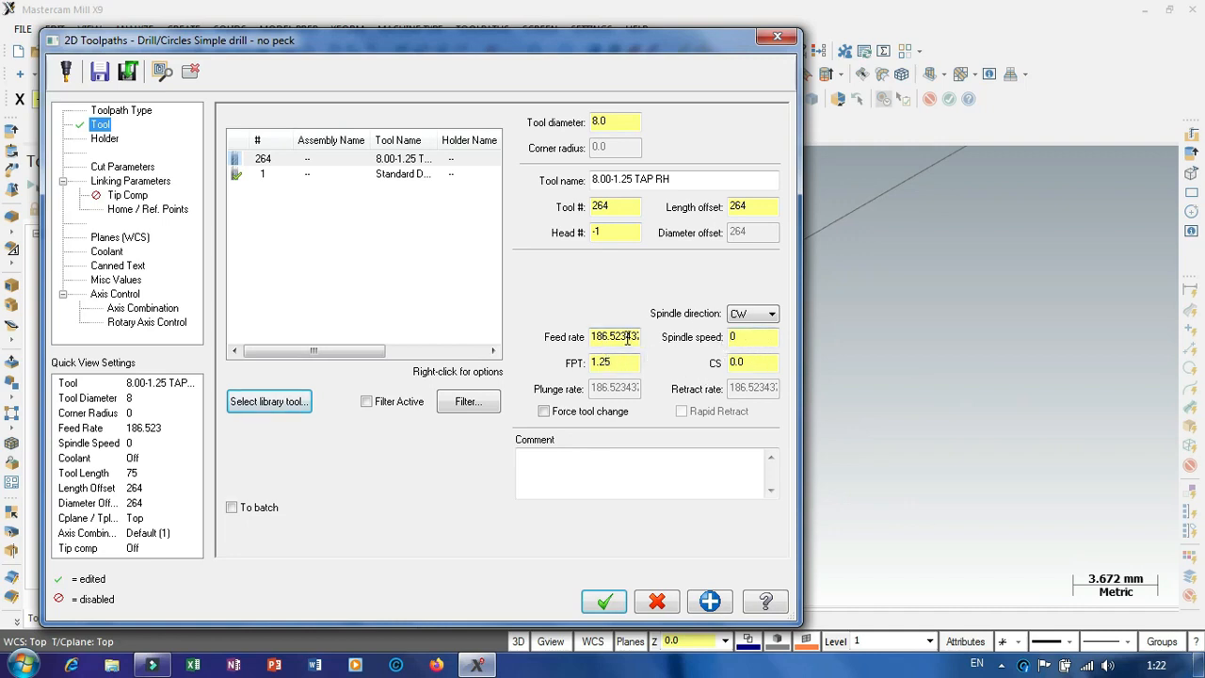
# - Set the tap's feed rate to 200 and its spindle speed to 160
pyautogui.moveTo(627, 338); pyautogui.dragTo(550, 347)
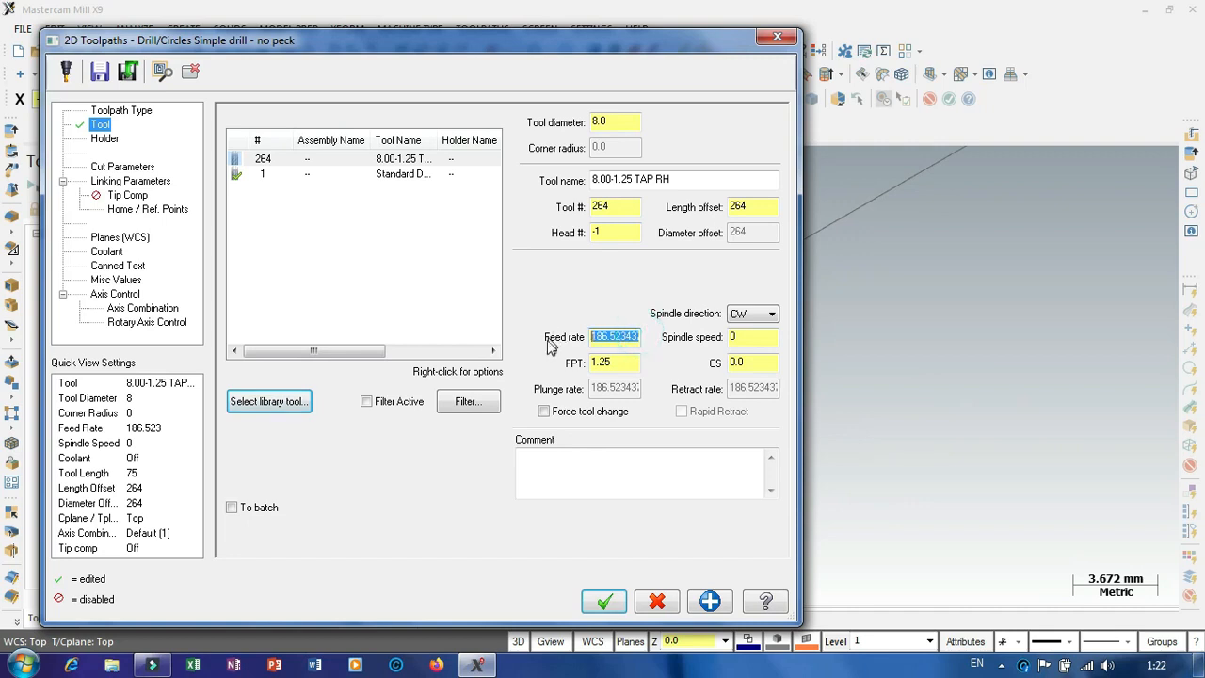
pyautogui.press('BackSpace')
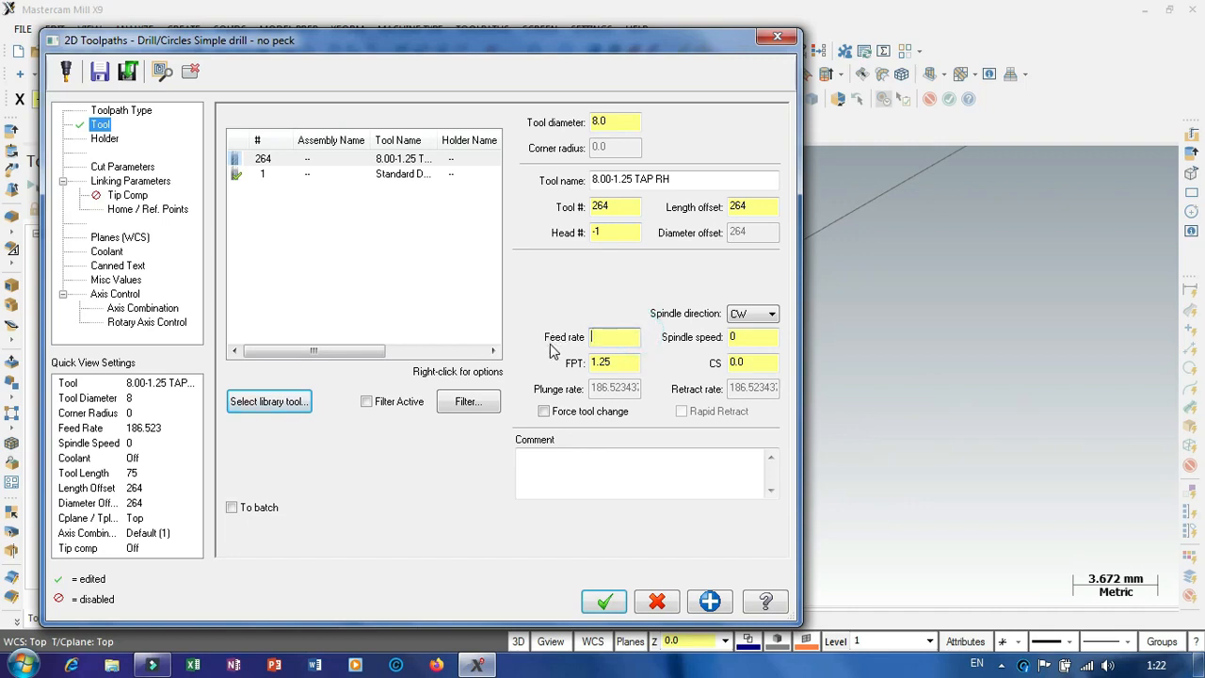
pyautogui.press('Return')
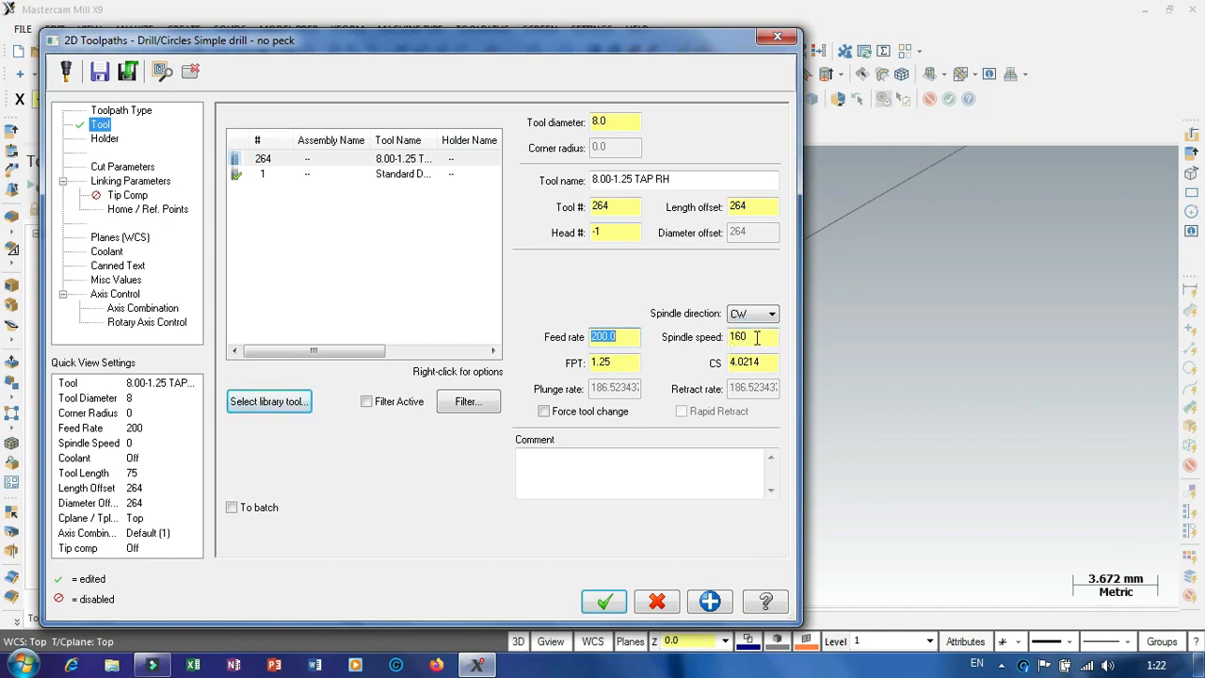
pyautogui.doubleClick(631, 336)
# - Change the operation's cutting cycle to Tap
pyautogui.click(132, 168)
pyautogui.click(367, 132)
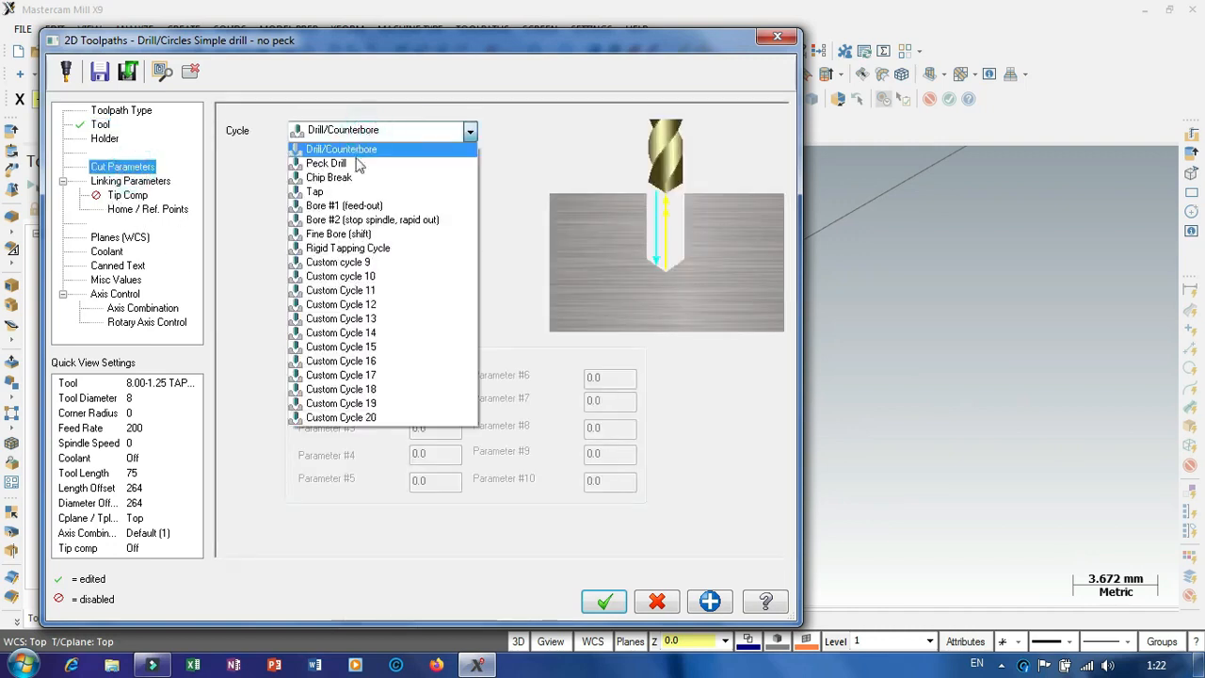
pyautogui.click(321, 194)
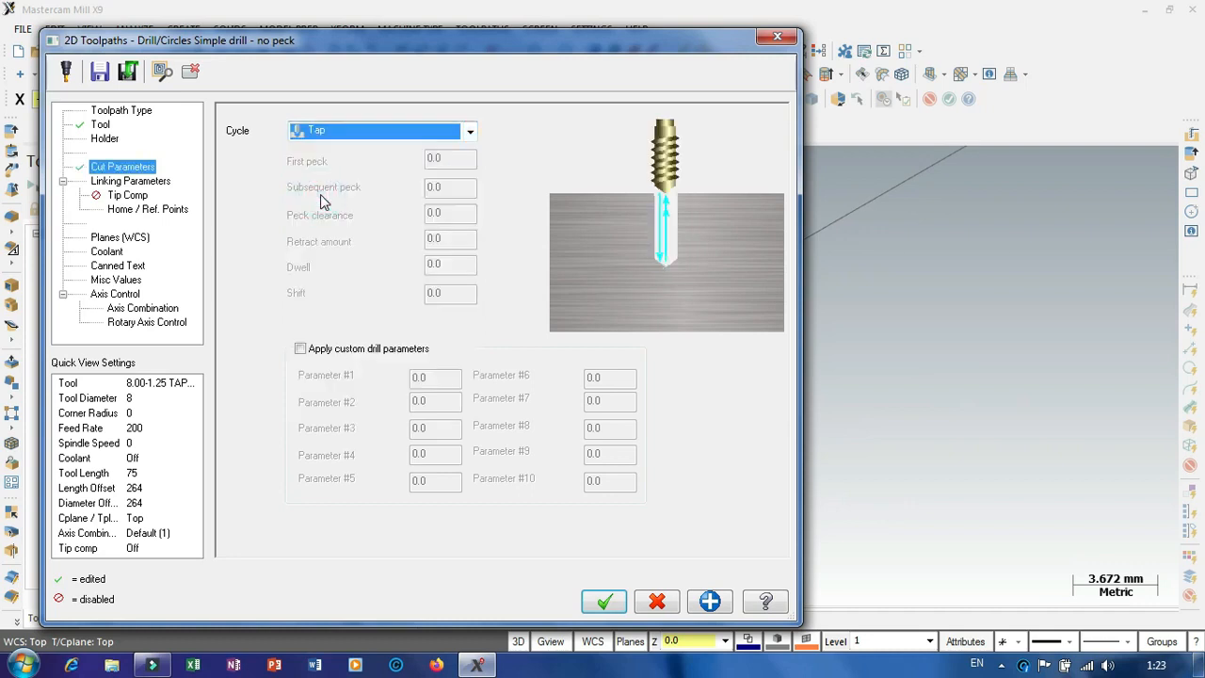
pyautogui.click(336, 138)
pyautogui.click(336, 139)
# - Set the tapping depth to -8 and the retract height to 15, both absolute, and generate the tapping operation
pyautogui.click(132, 181)
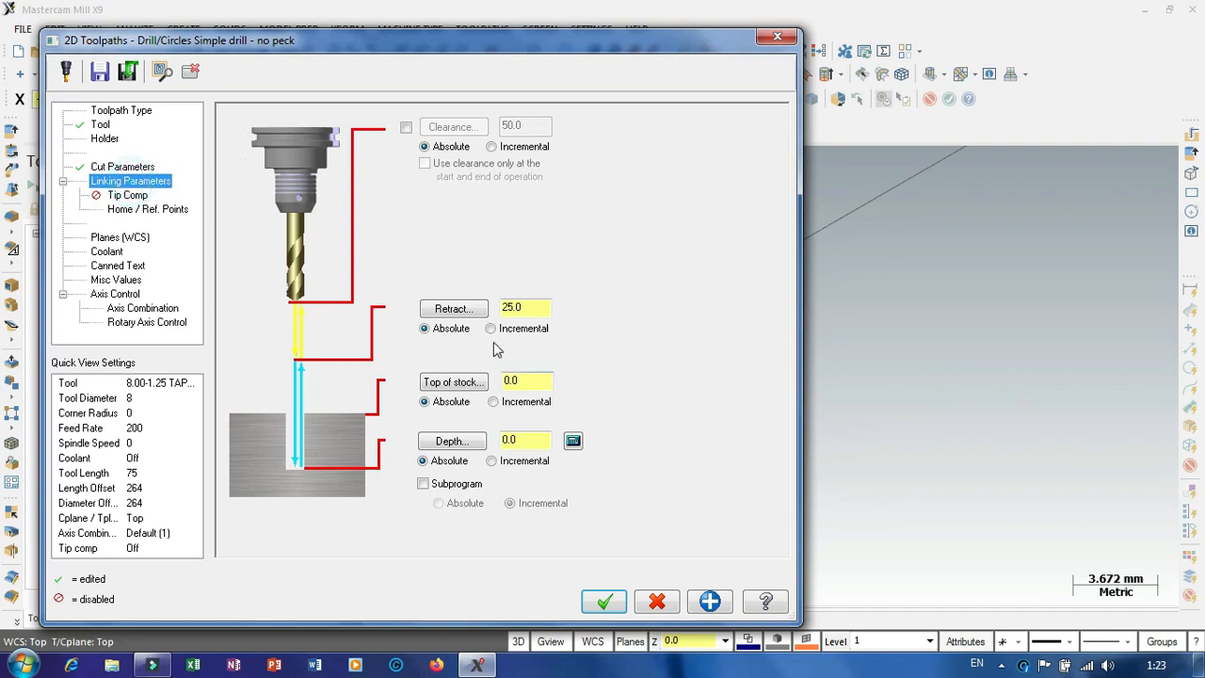
pyautogui.doubleClick(532, 441)
pyautogui.click(526, 381)
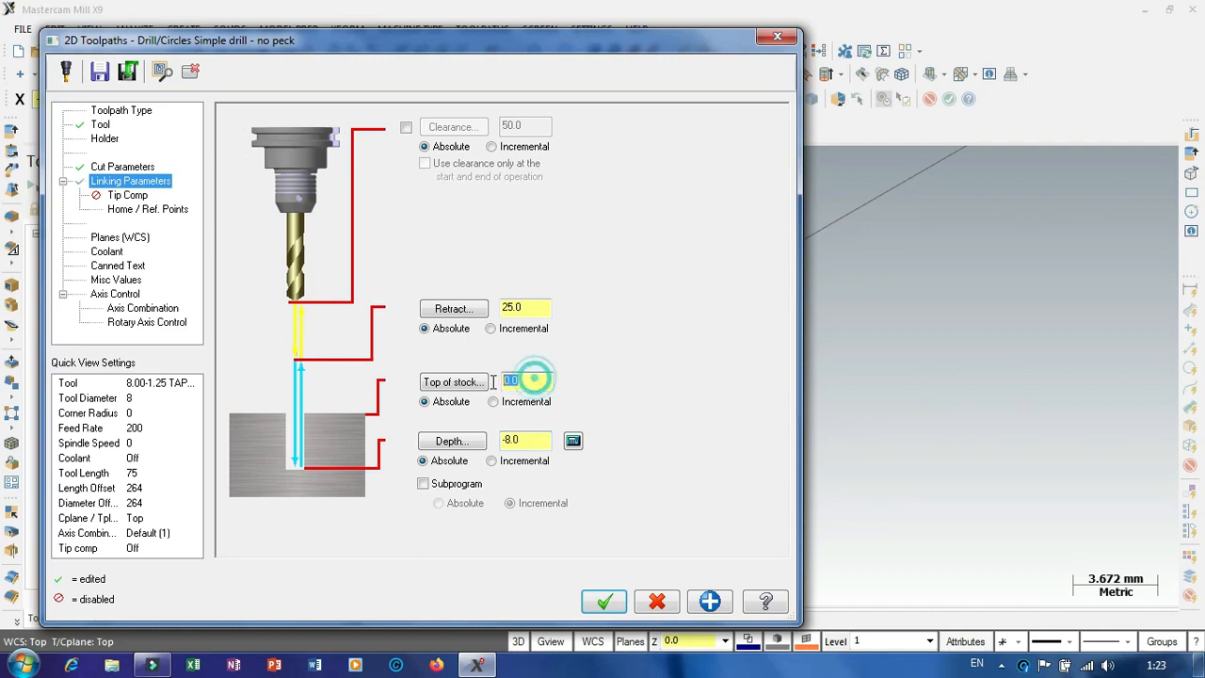
pyautogui.click(532, 306)
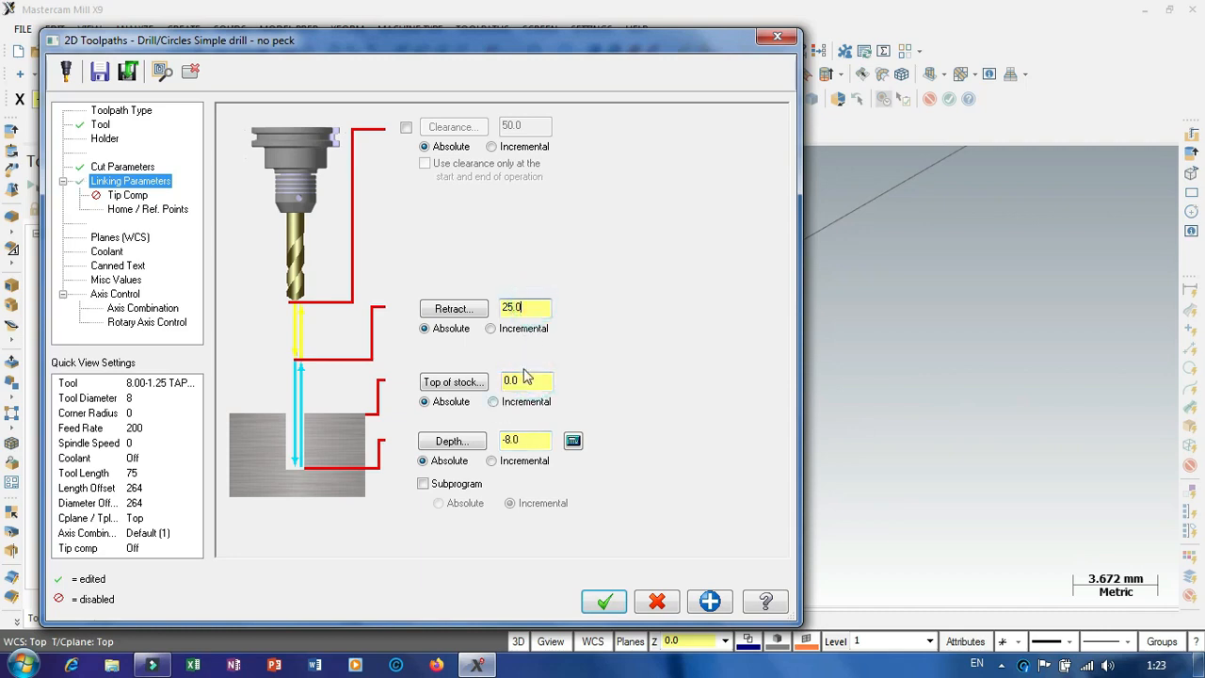
pyautogui.doubleClick(532, 312)
pyautogui.write('15')
pyautogui.click(607, 602)
# - Backplot the tapping operation at a lower playback speed, stop it with the tap in the hole to examine the engagement, and close the backplot
pyautogui.scroll(-3, 893, 305)
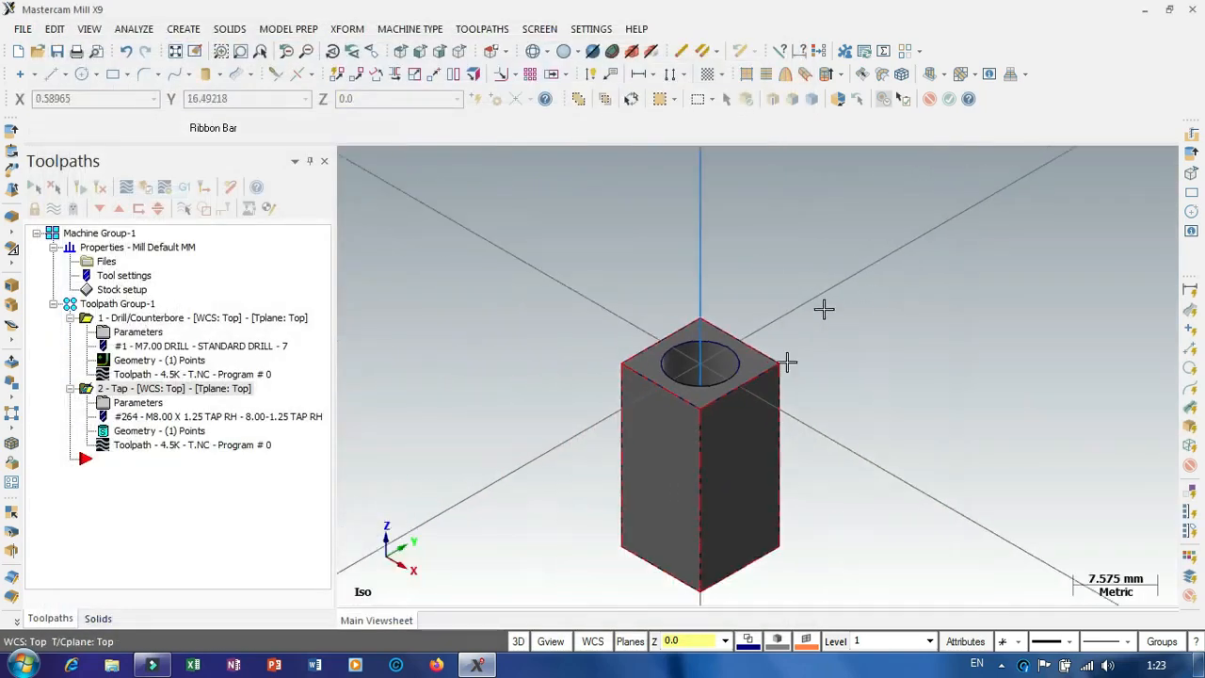
pyautogui.scroll(2, 745, 291)
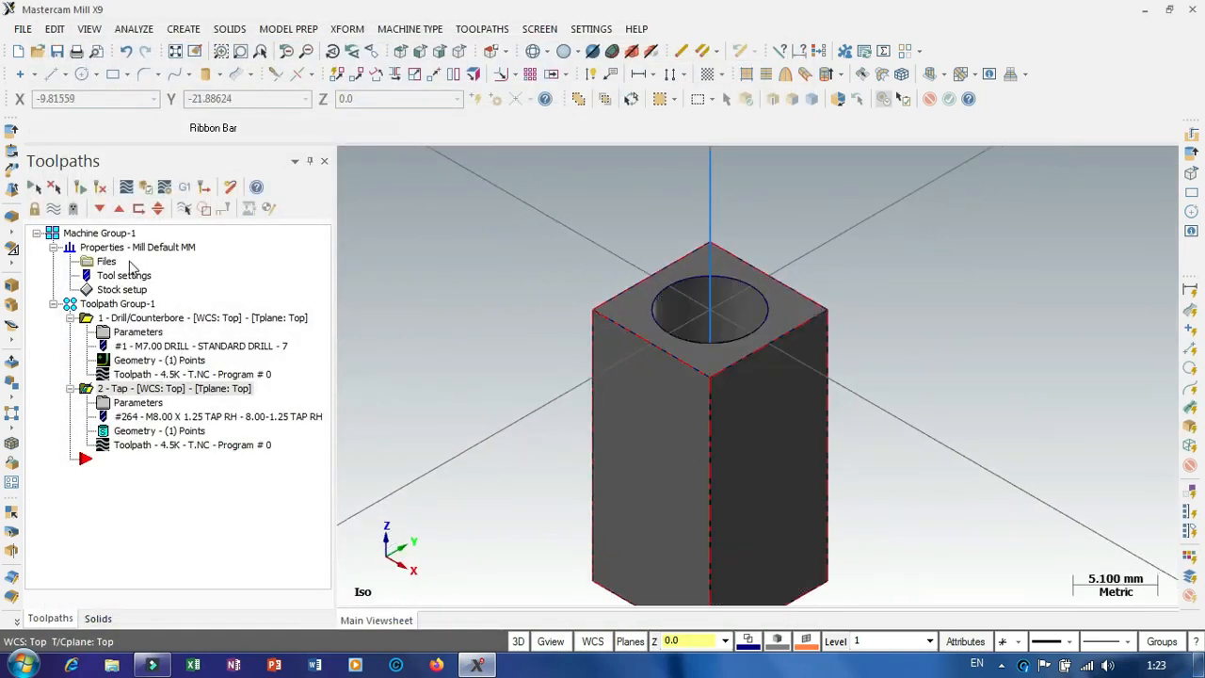
pyautogui.click(126, 186)
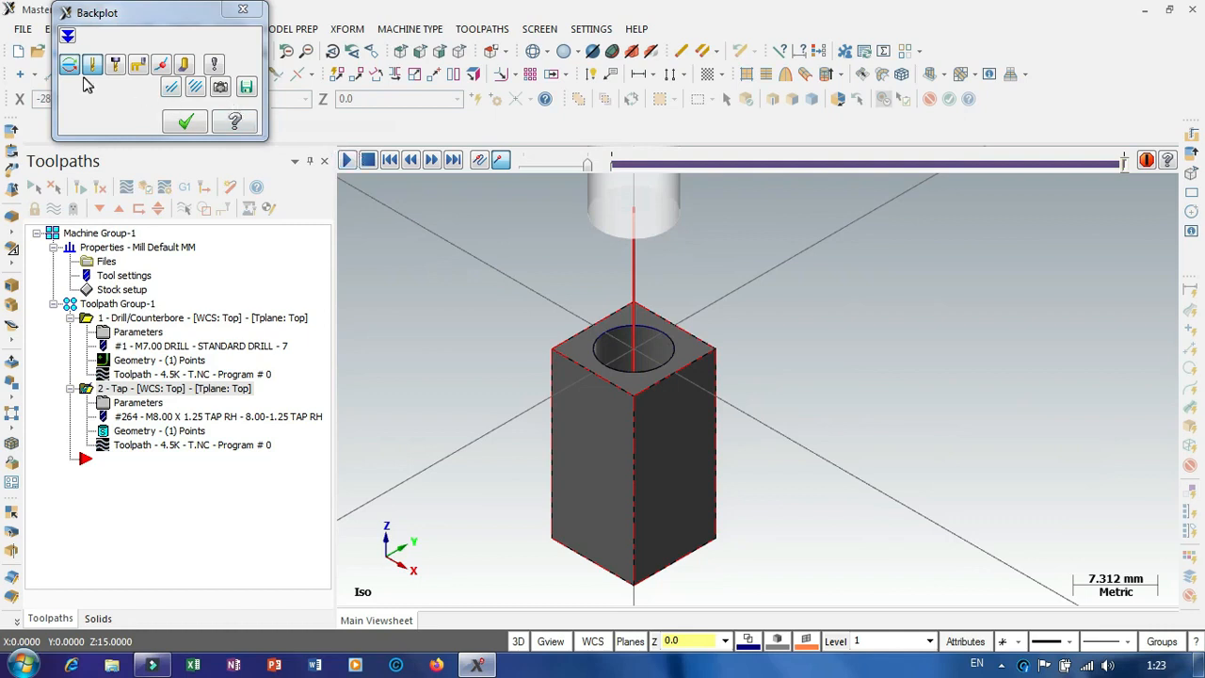
pyautogui.click(350, 159)
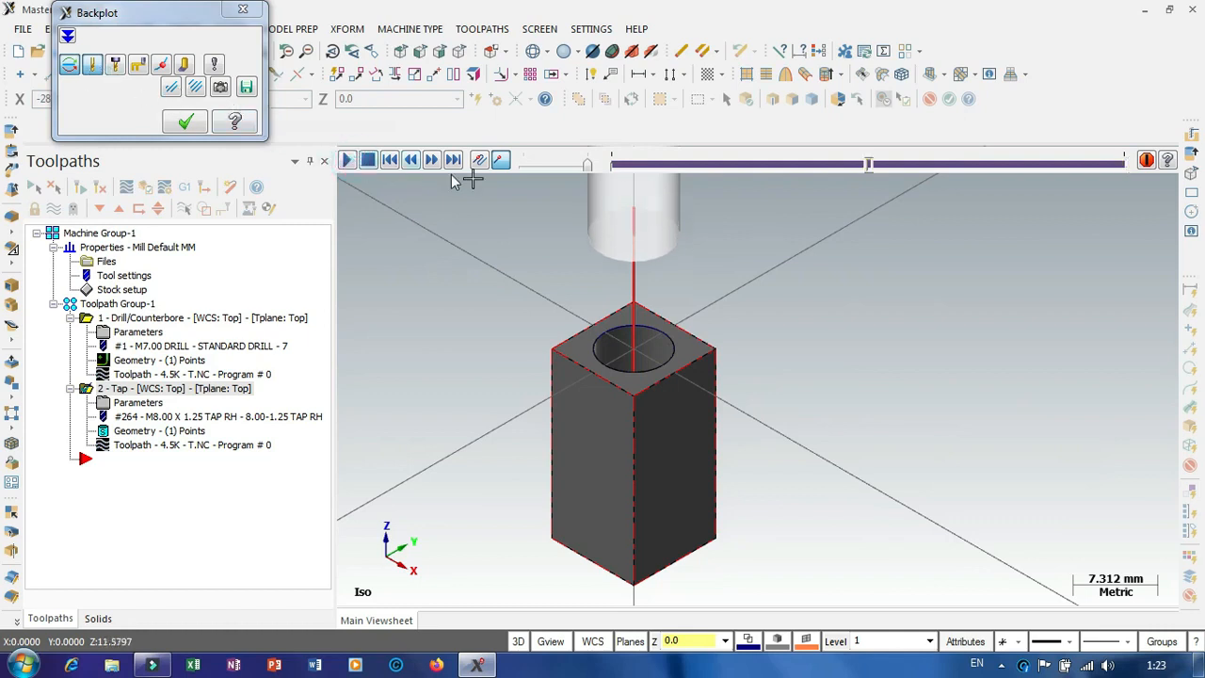
pyautogui.moveTo(588, 166); pyautogui.dragTo(569, 177)
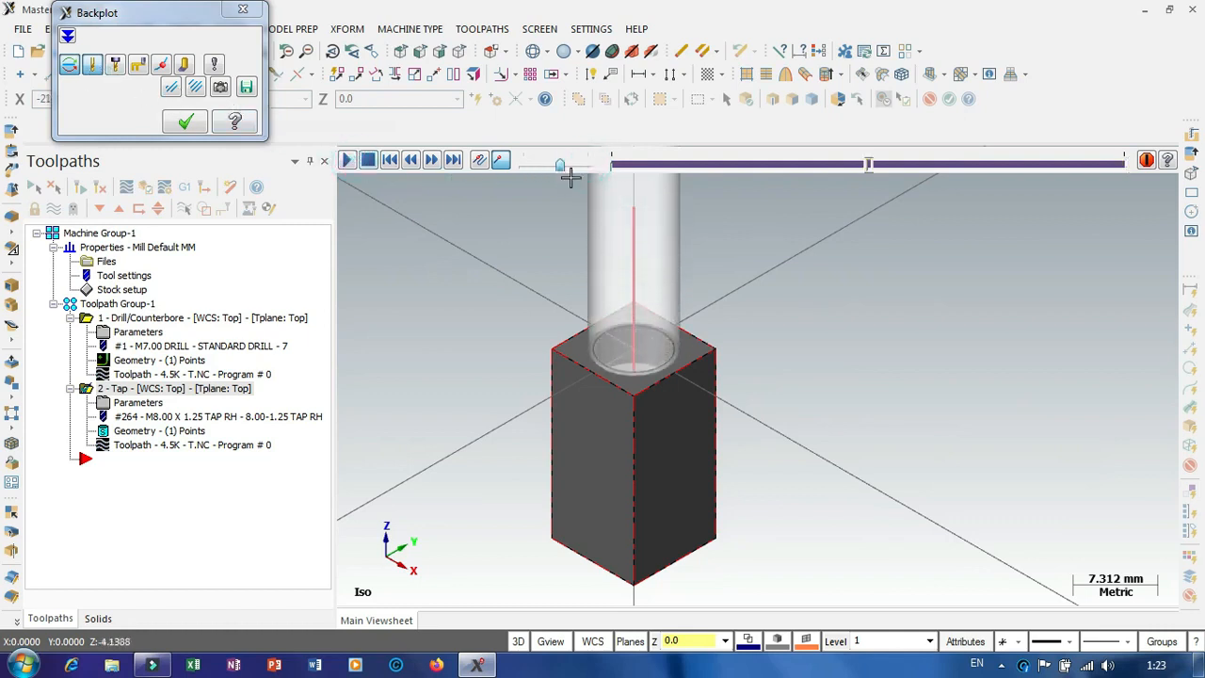
pyautogui.click(367, 159)
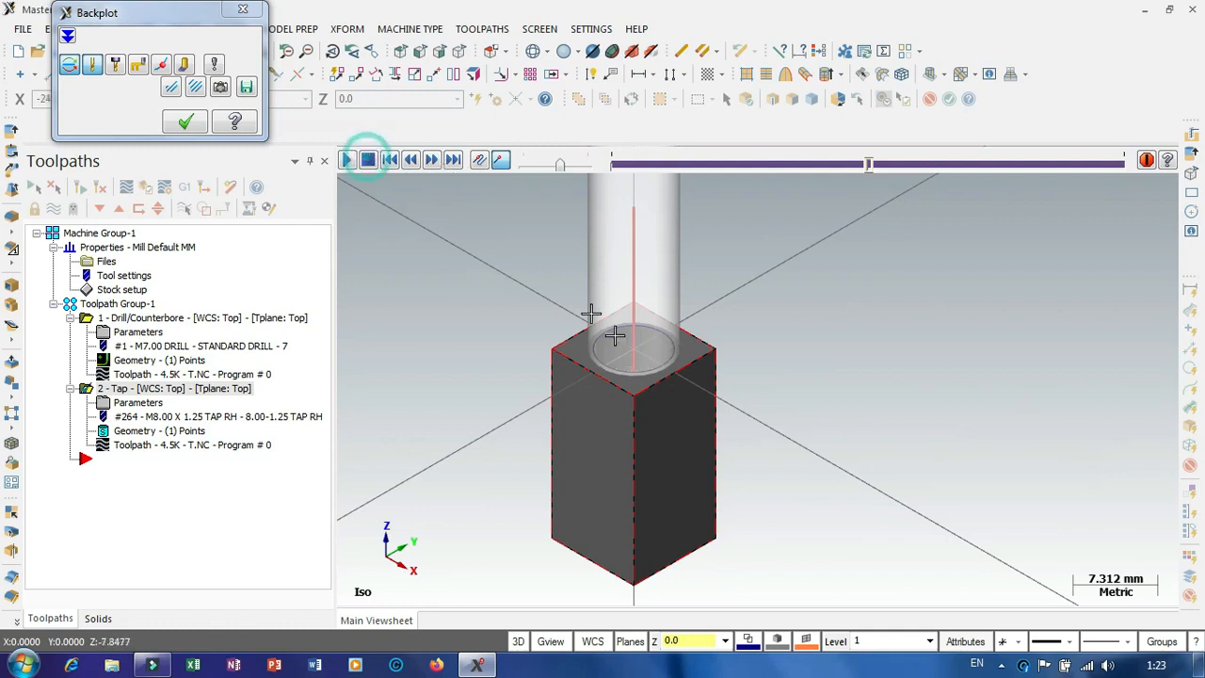
pyautogui.scroll(5, 614, 335)
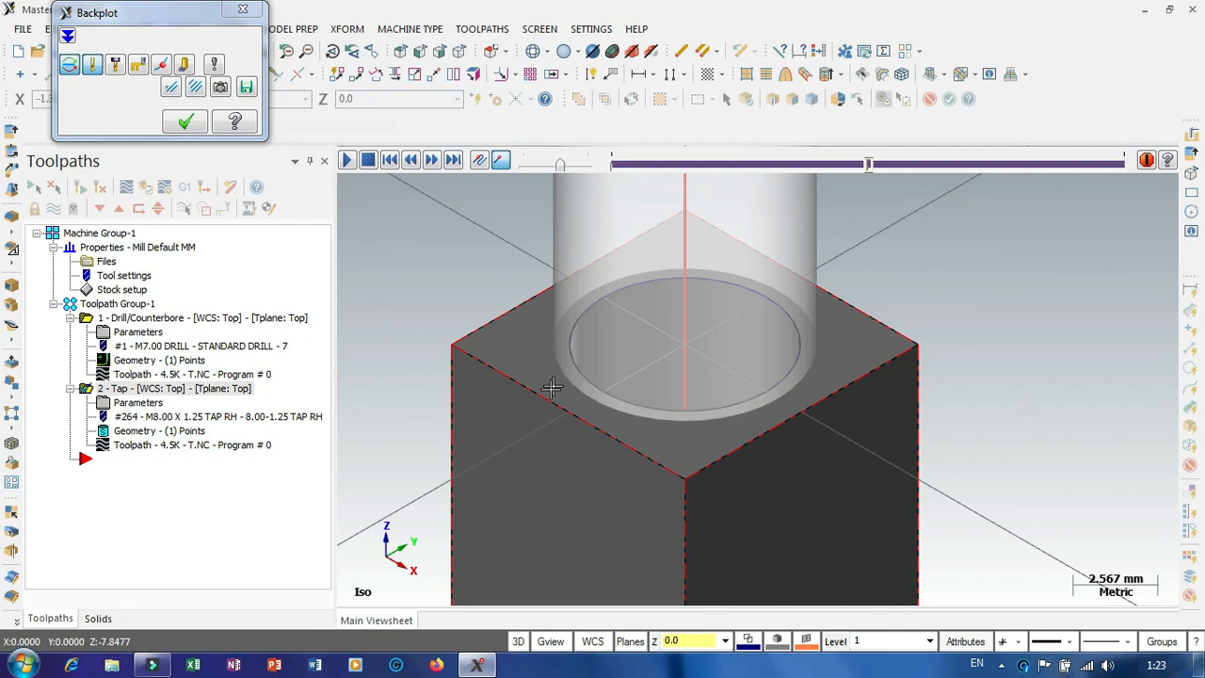
pyautogui.scroll(-10, 551, 387)
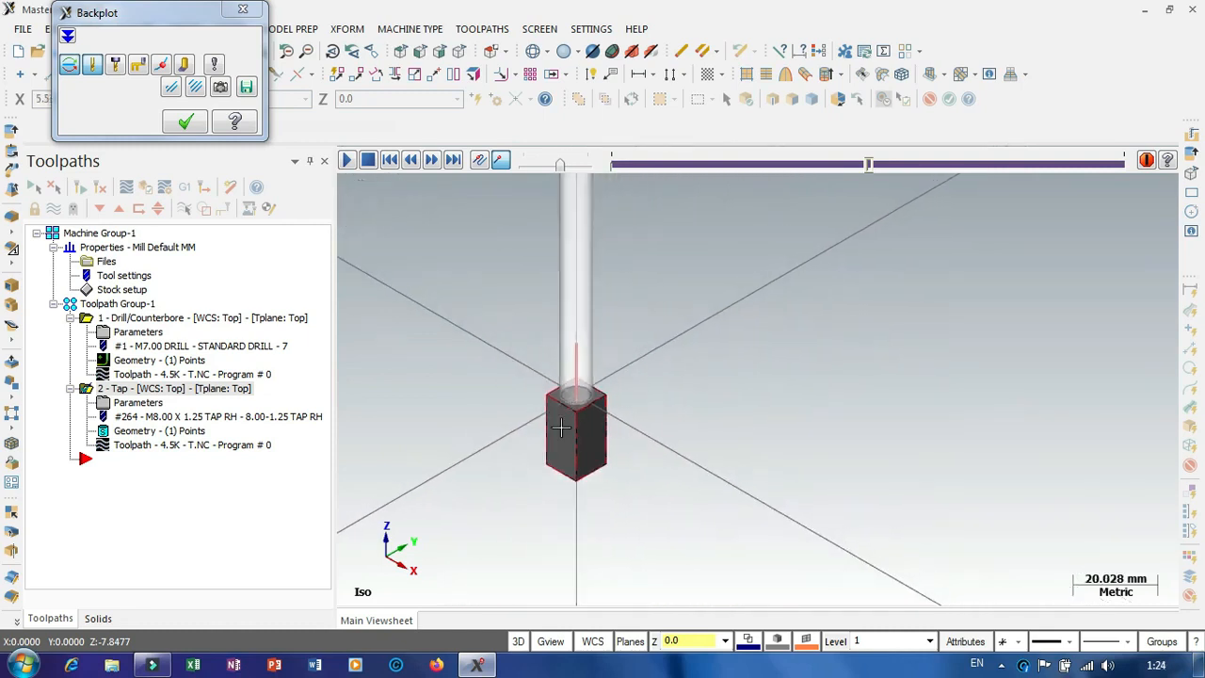
pyautogui.scroll(-2, 560, 428)
pyautogui.click(184, 122)
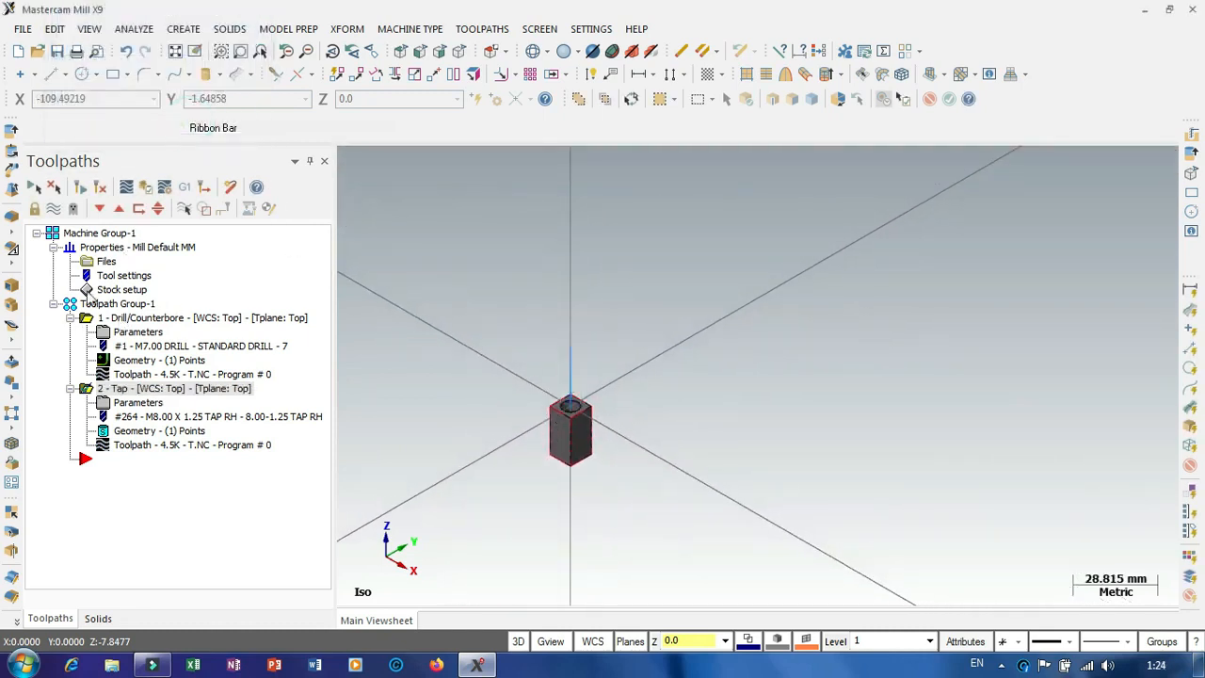
# - Select all operations, verify them in Mastercam Simulator, and play the machining through to examine the finished hole up close
pyautogui.click(34, 186)
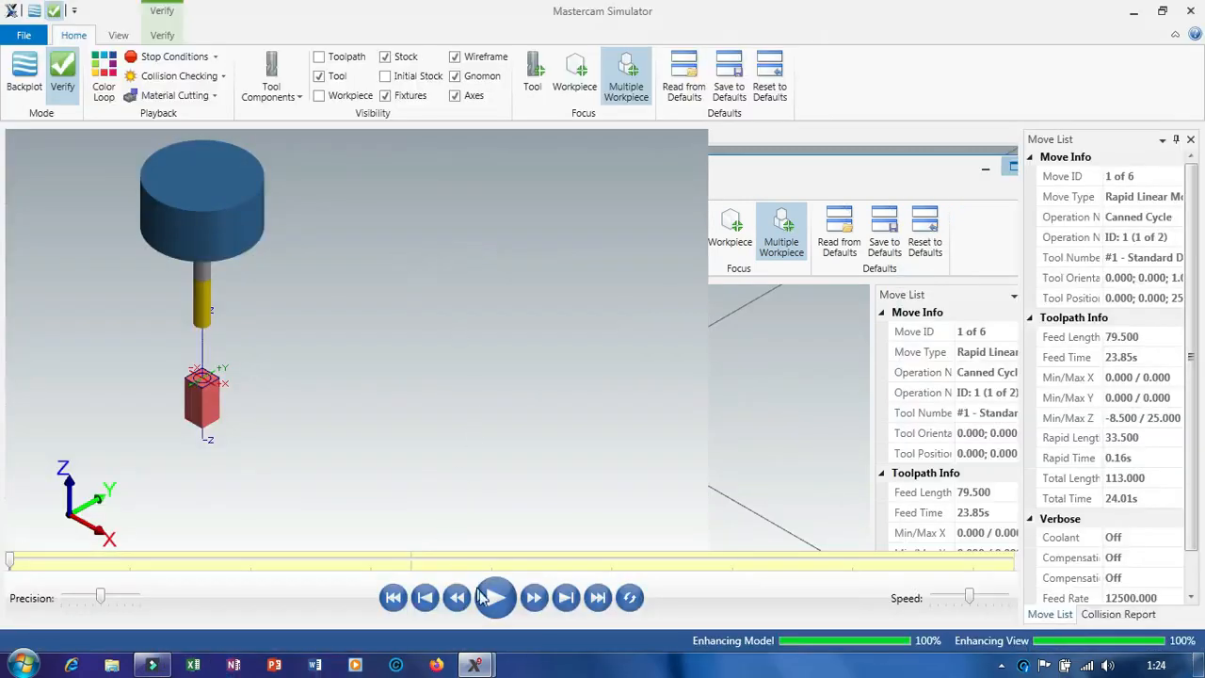
pyautogui.click(504, 610)
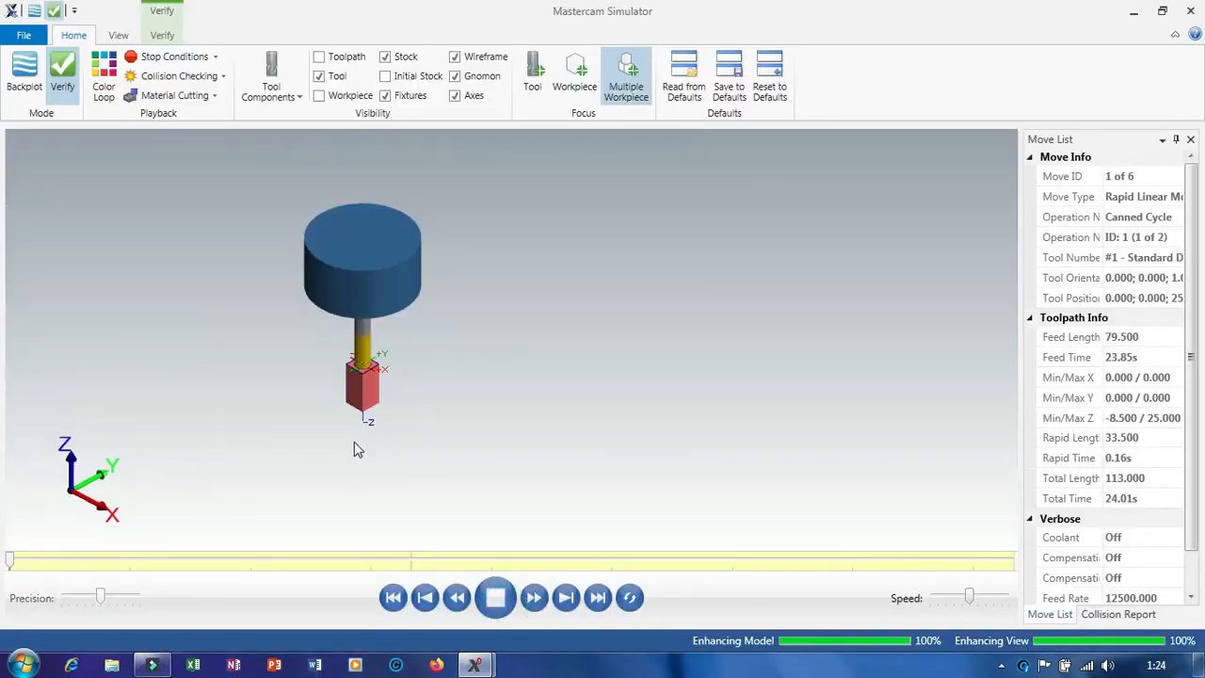
pyautogui.scroll(5, 336, 368)
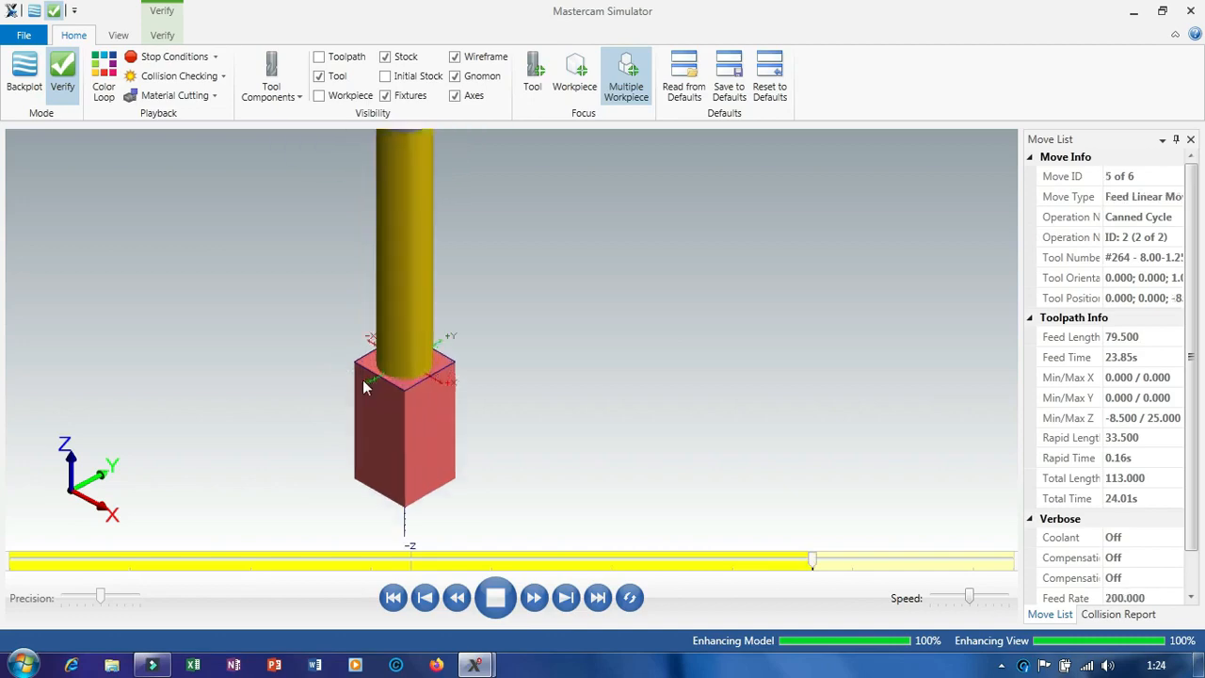
pyautogui.scroll(3, 413, 362)
pyautogui.scroll(3, 407, 332)
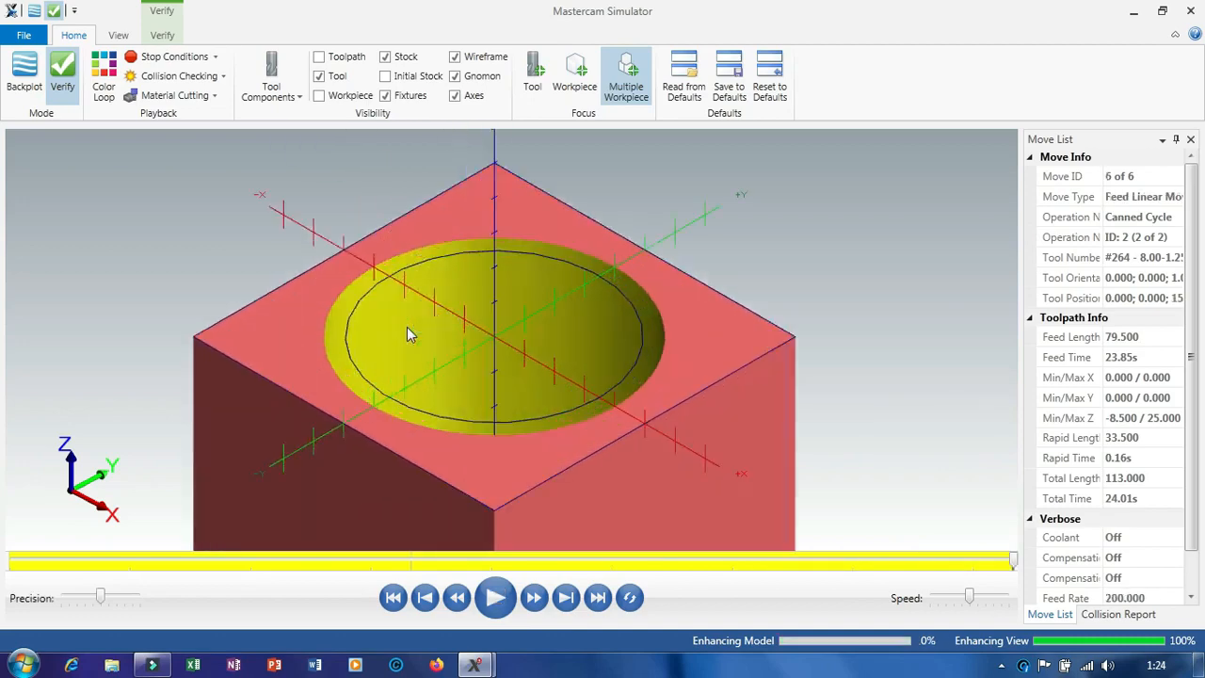
# - Examine the finished hole and the whole machined block from several angles in the simulation
pyautogui.moveTo(430, 349); pyautogui.dragTo(429, 384, button='middle')
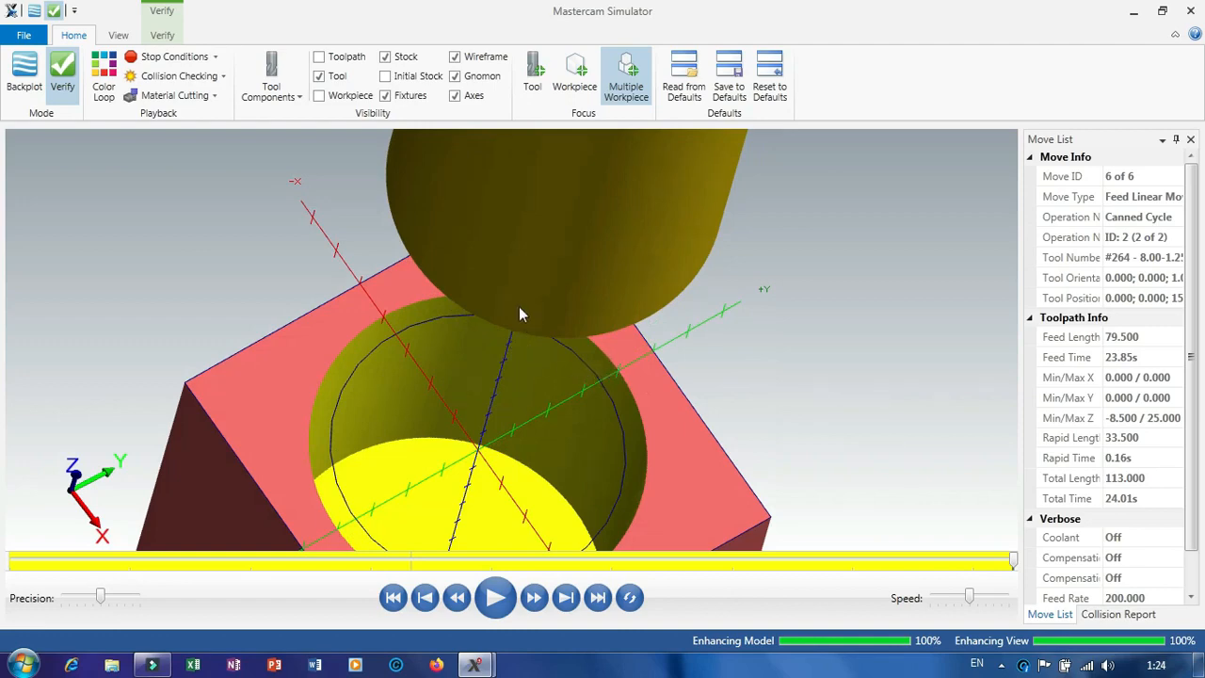
pyautogui.scroll(-8, 519, 310)
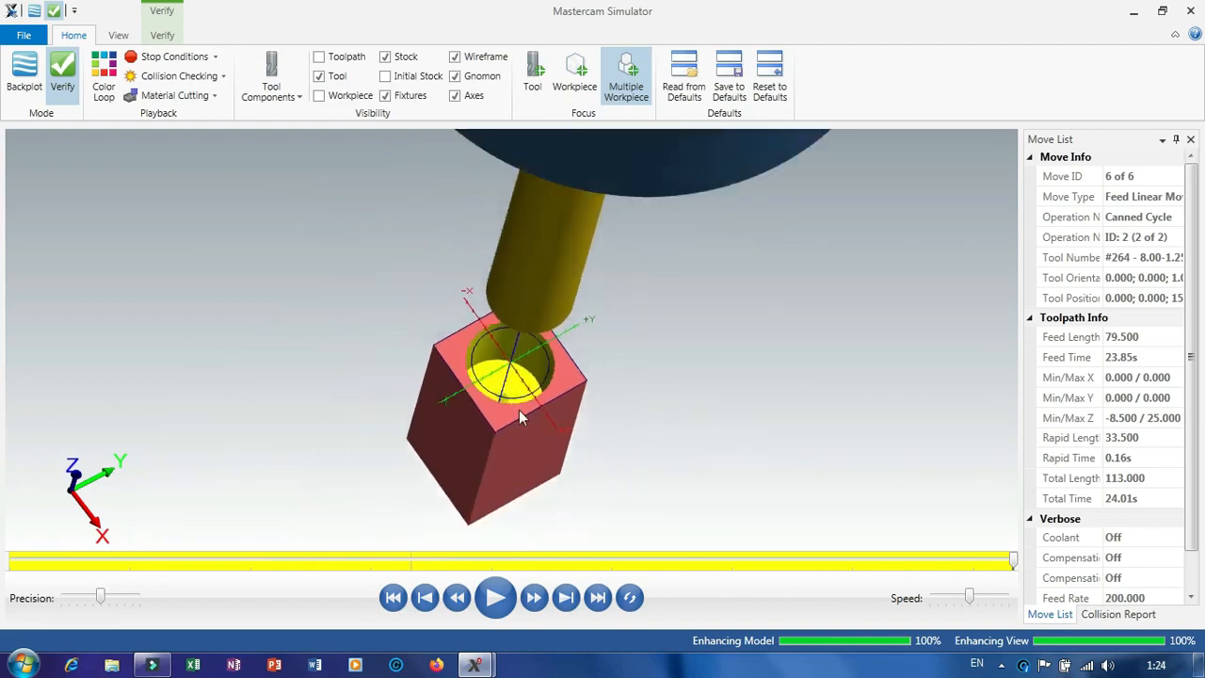
pyautogui.moveTo(521, 412)
pyautogui.mouseDown(button='middle')
pyautogui.moveTo(559, 386)
pyautogui.moveTo(505, 403)
pyautogui.moveTo(530, 417)
pyautogui.mouseUp(button='middle')
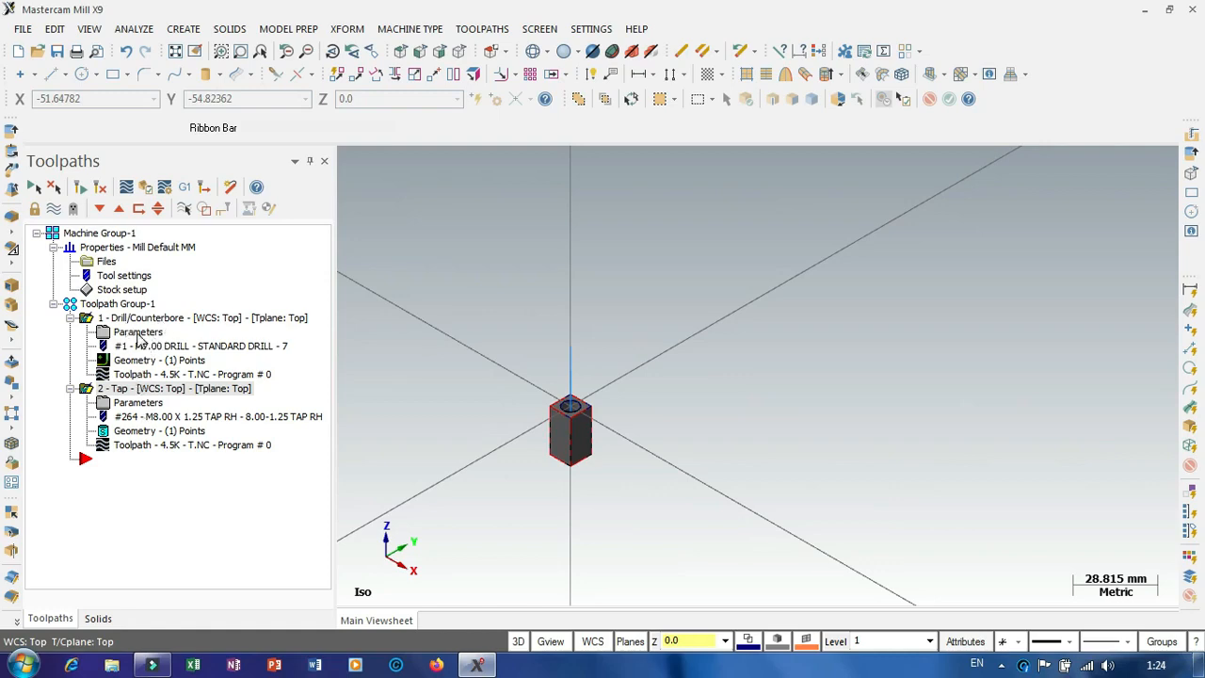
# - Review the depth in the tapping operation's linking parameters and close its parameters
pyautogui.click(138, 403)
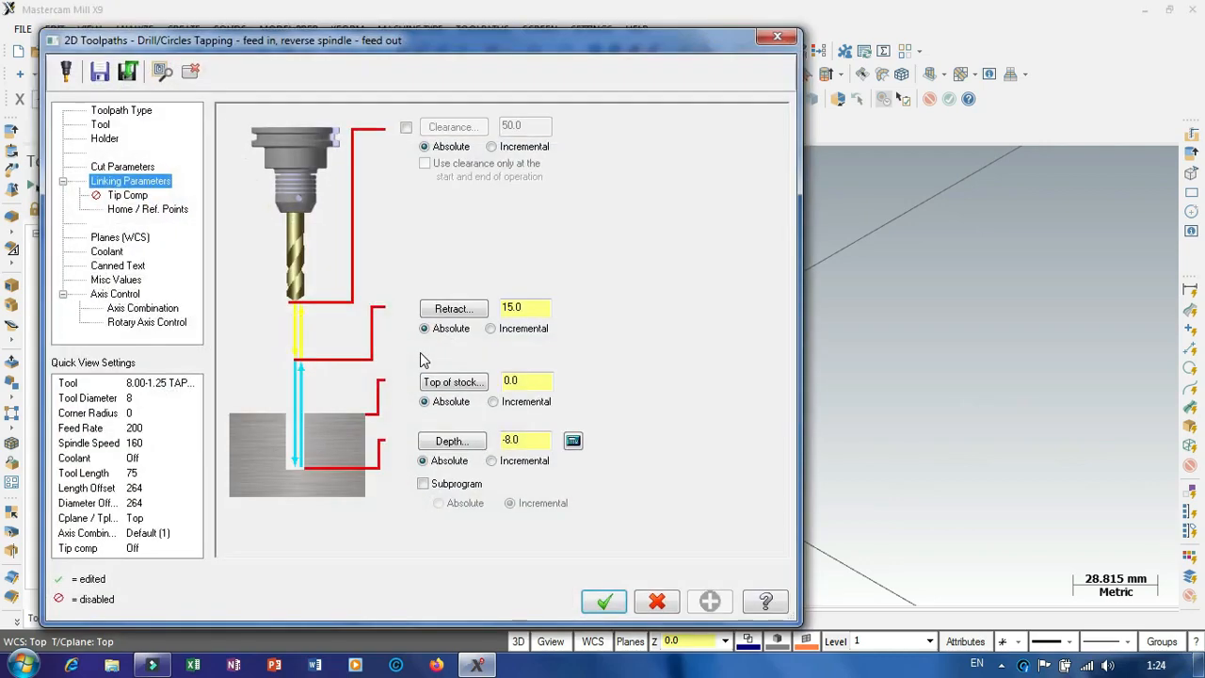
pyautogui.moveTo(533, 440); pyautogui.dragTo(506, 445)
pyautogui.click(506, 439)
pyautogui.click(546, 441)
pyautogui.click(619, 602)
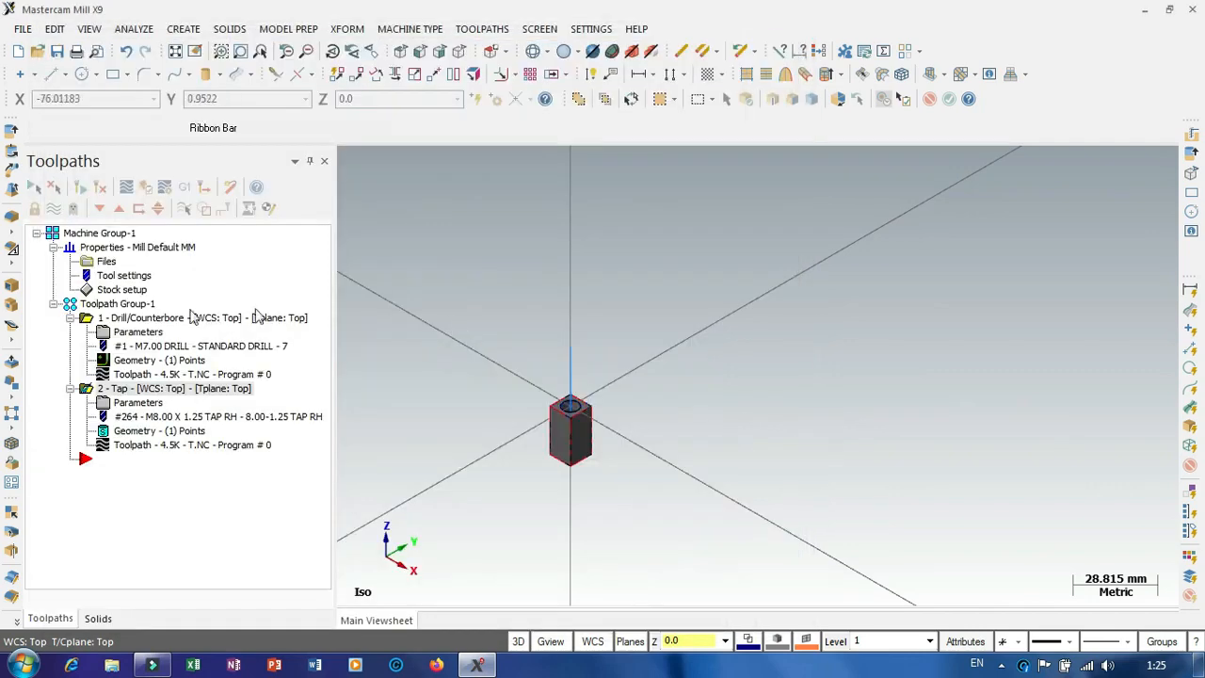
pyautogui.click(34, 188)
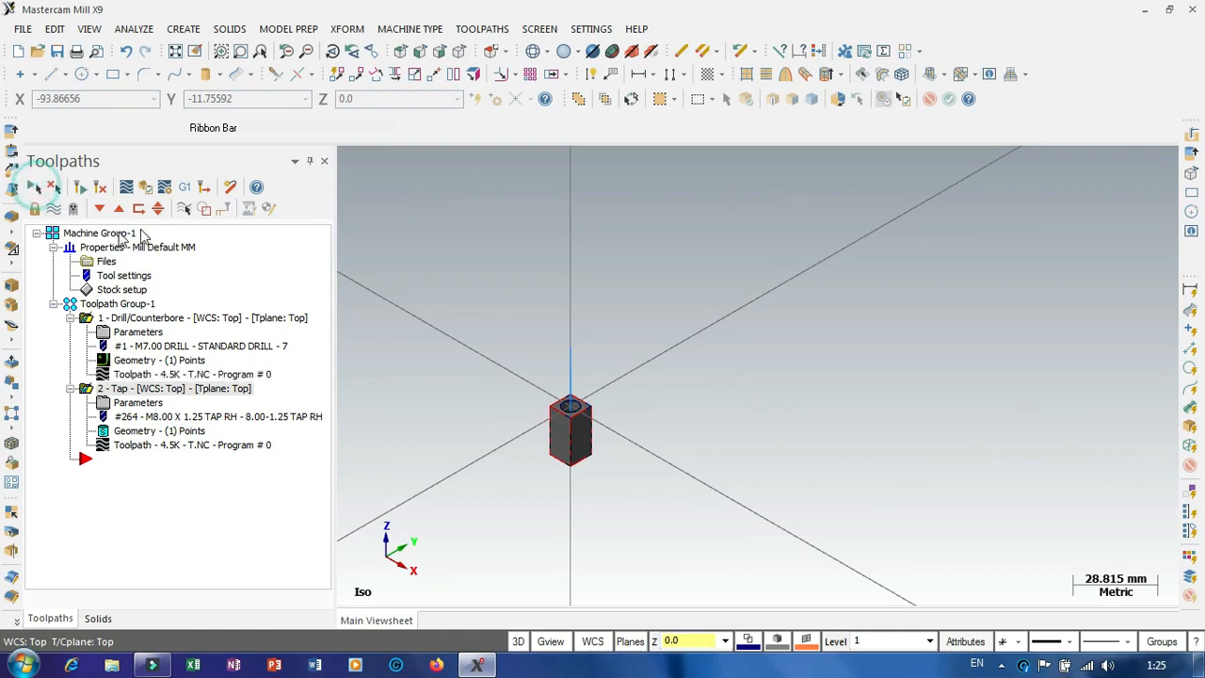
pyautogui.click(184, 189)
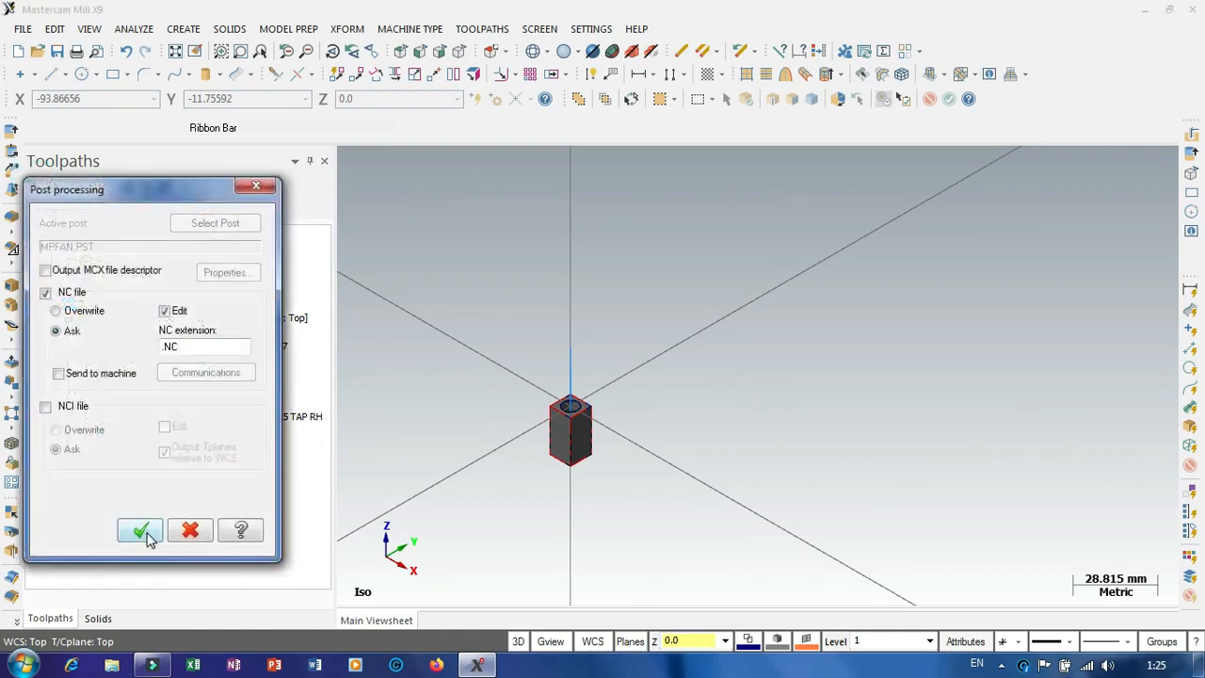
pyautogui.click(143, 529)
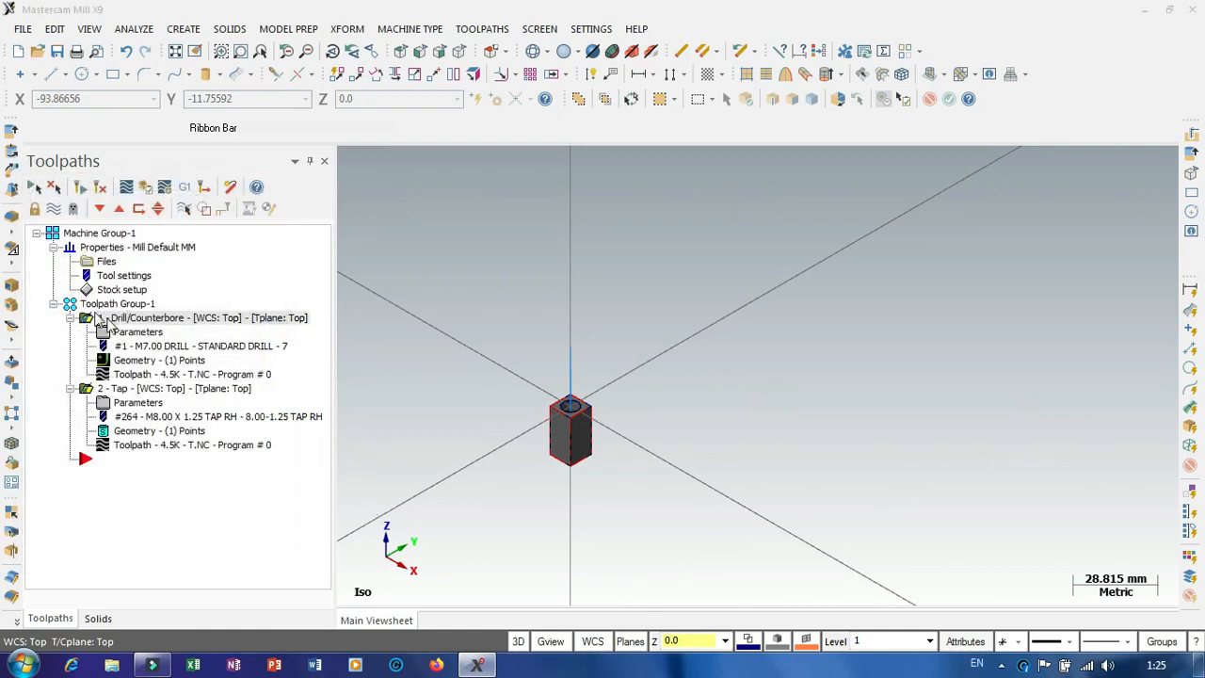
pyautogui.moveTo(312, 37); pyautogui.dragTo(637, 35)
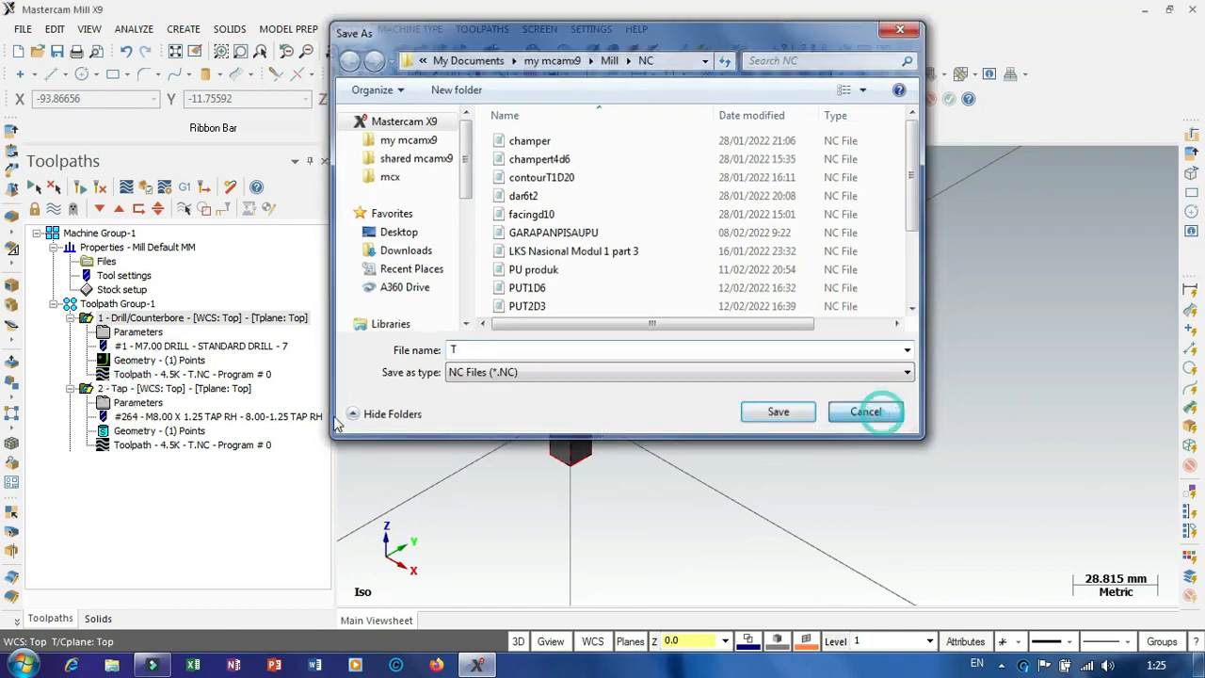
pyautogui.click(867, 413)
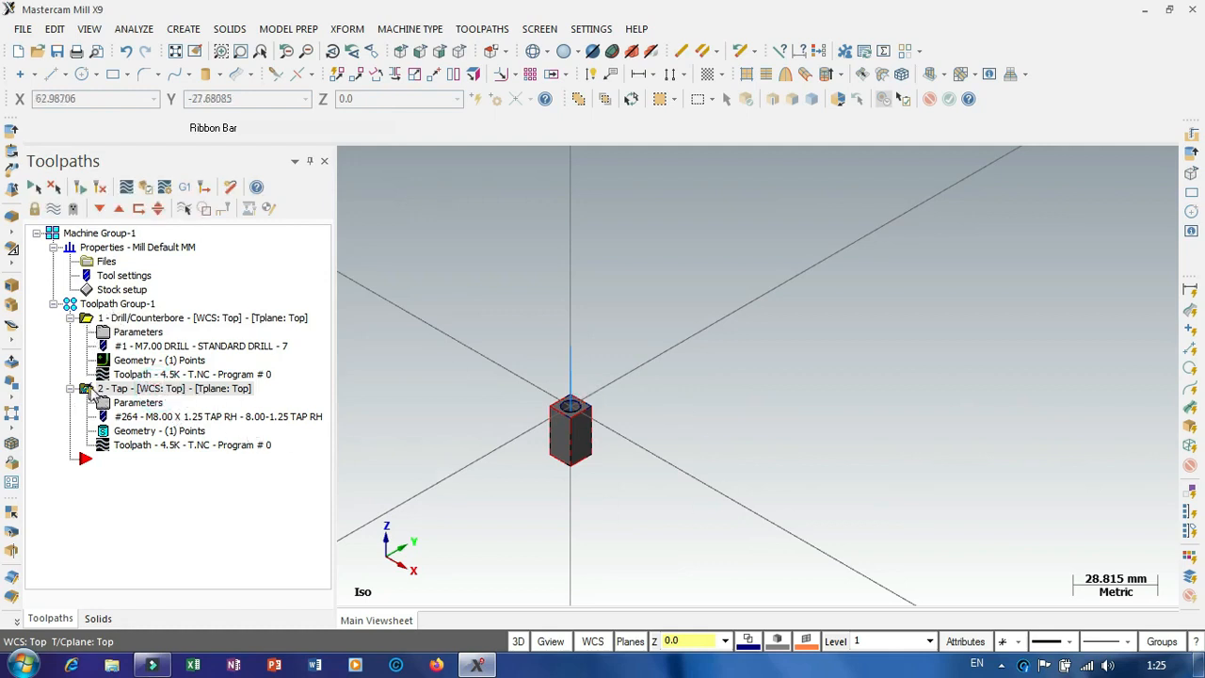
# - Post-process only the tapping operation, declining to post all operations, and save the NC file as T
pyautogui.click(185, 190)
pyautogui.click(141, 530)
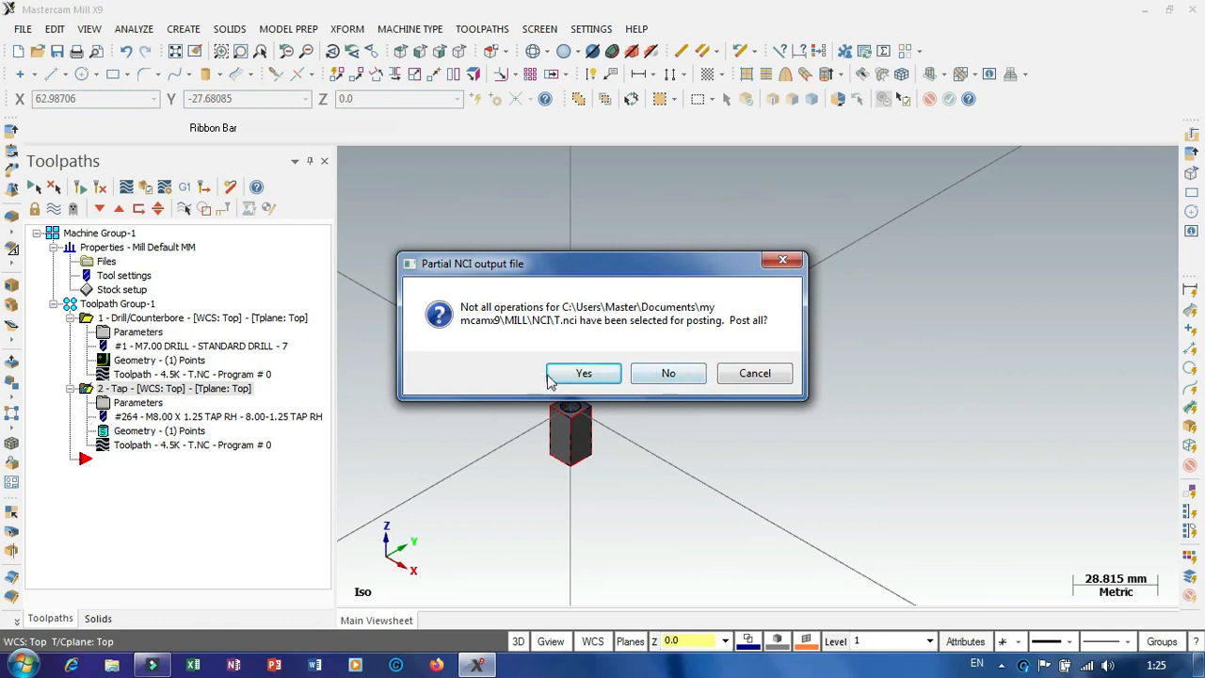
pyautogui.click(688, 373)
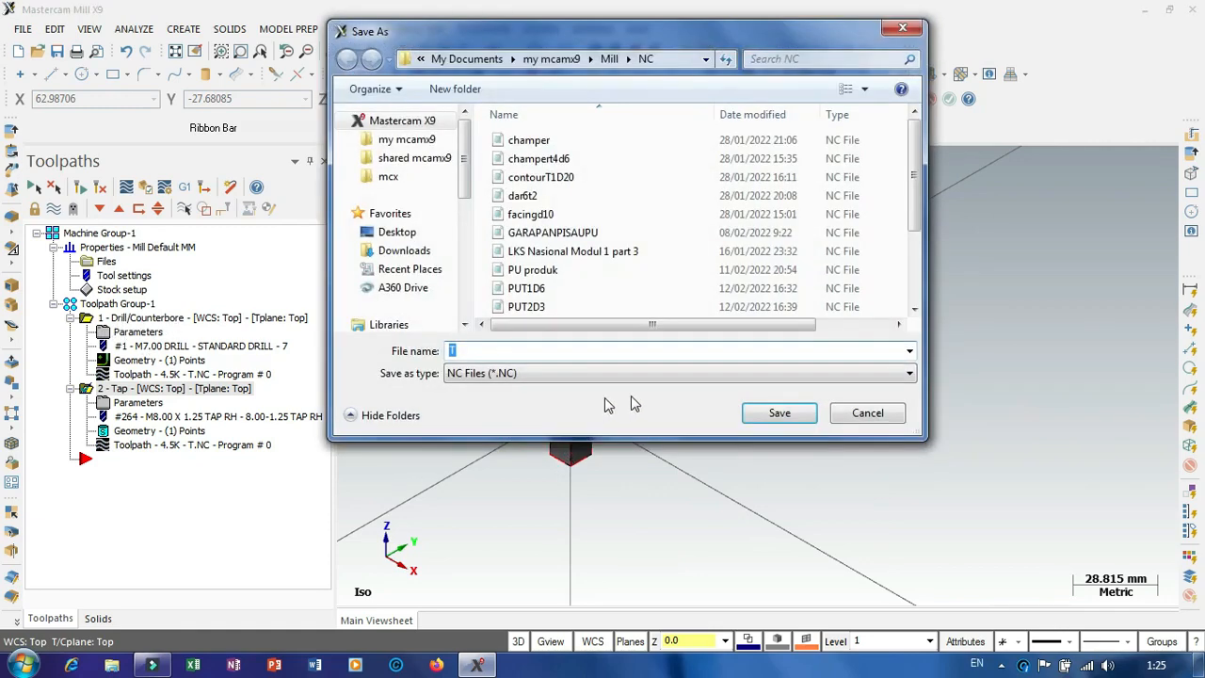
pyautogui.click(779, 413)
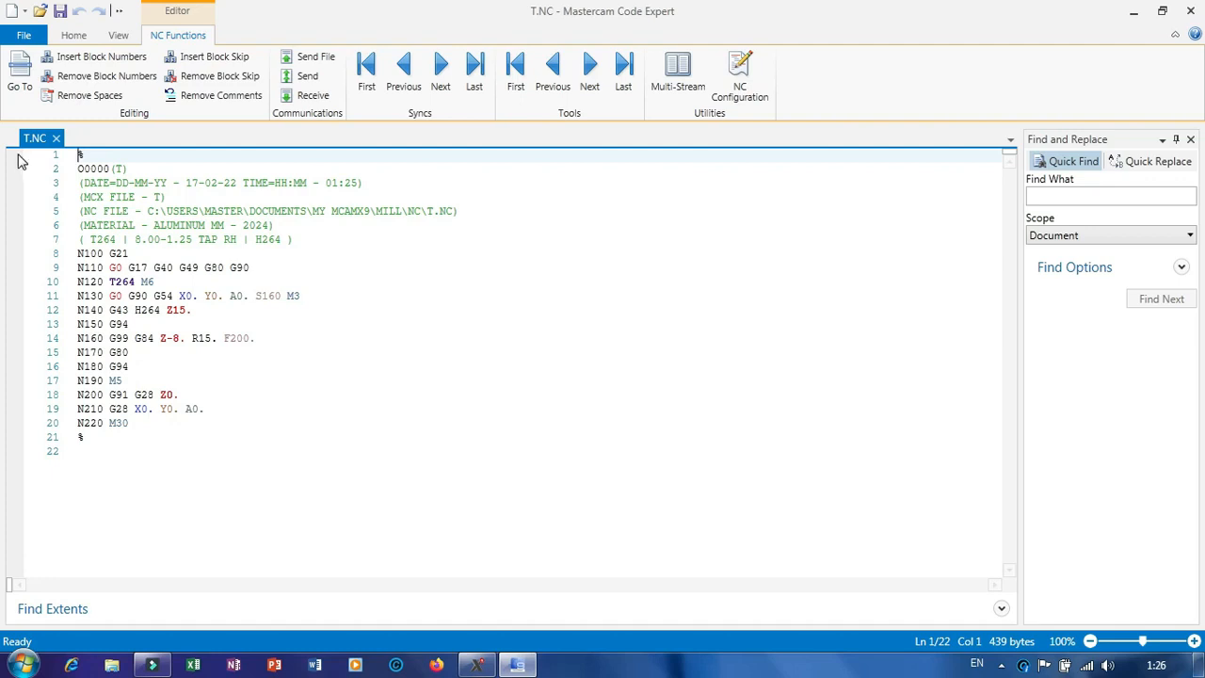
# - Delete the header lines above N100 and the N210 return line from the T.NC program
pyautogui.moveTo(31, 168); pyautogui.dragTo(9, 234)
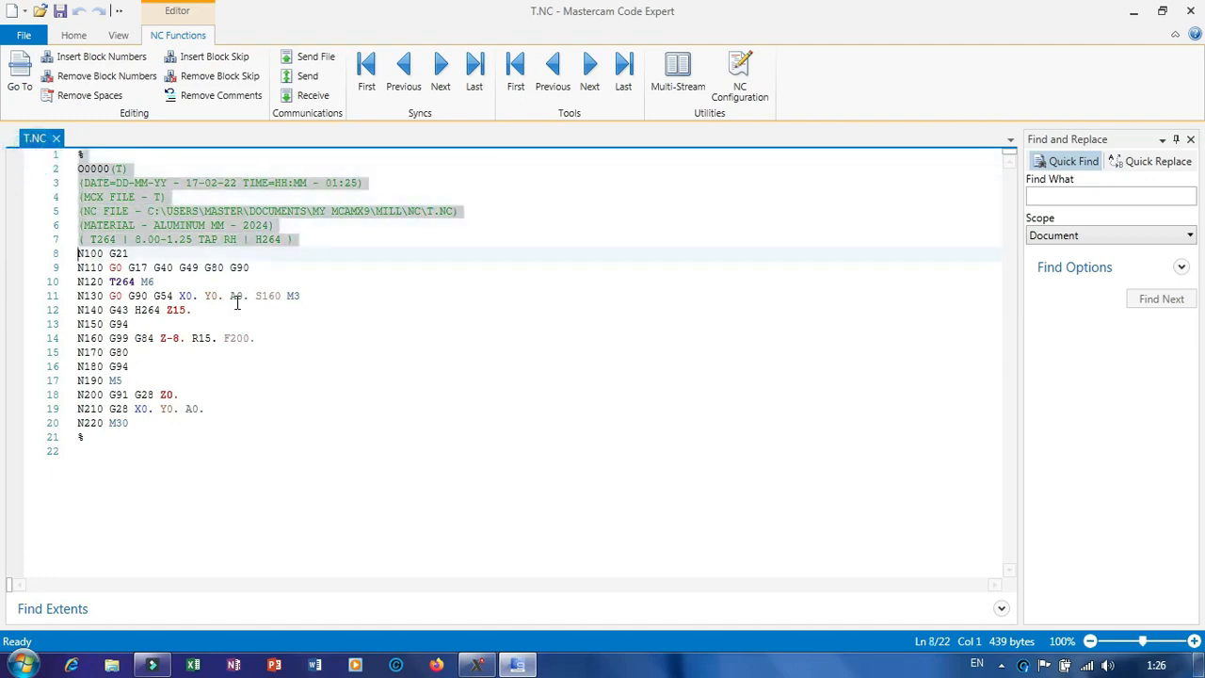
pyautogui.press('Delete')
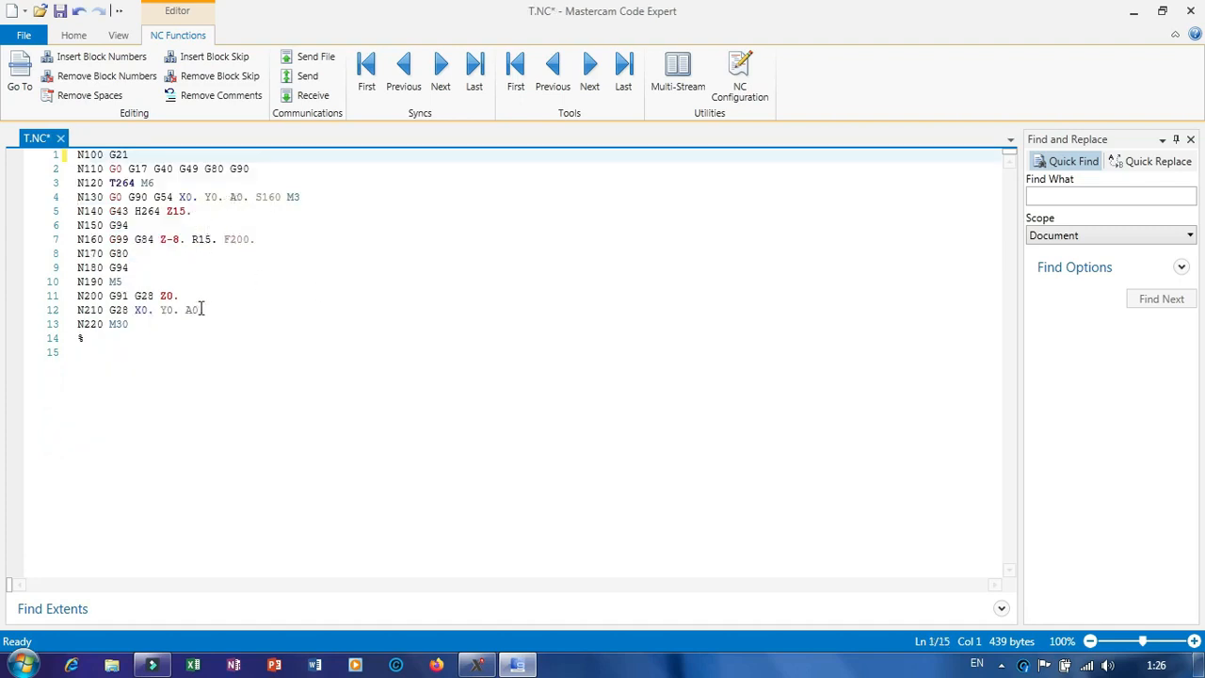
pyautogui.click(36, 313)
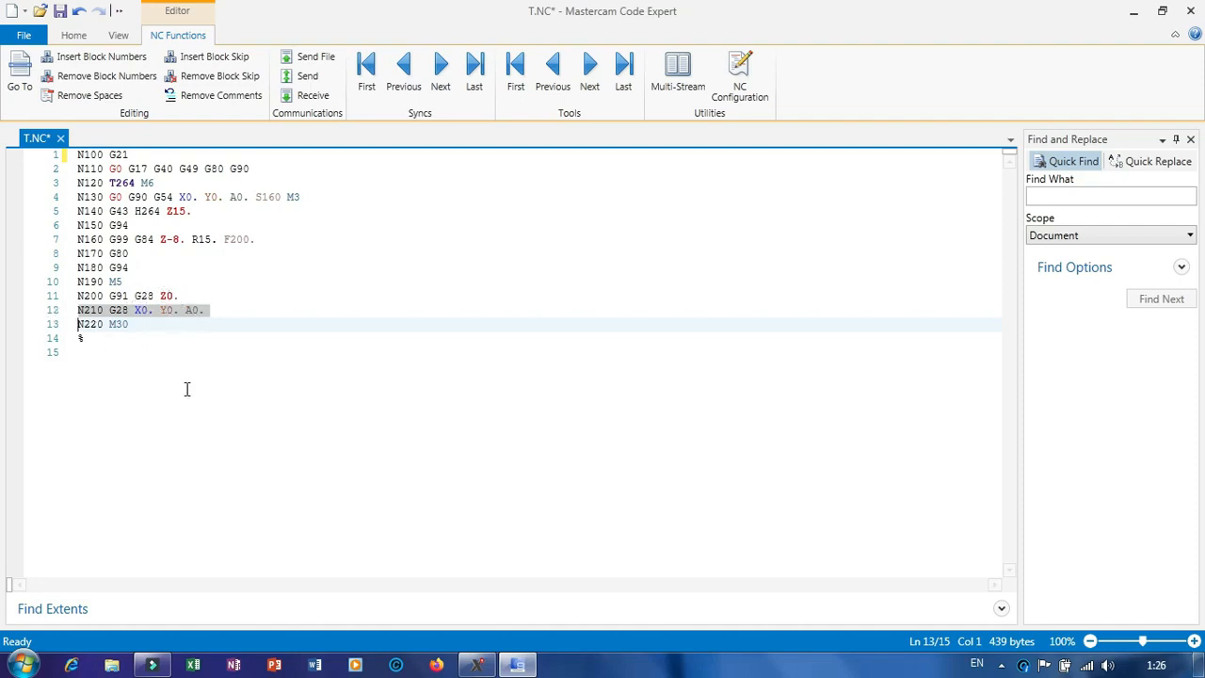
pyautogui.press('Delete')
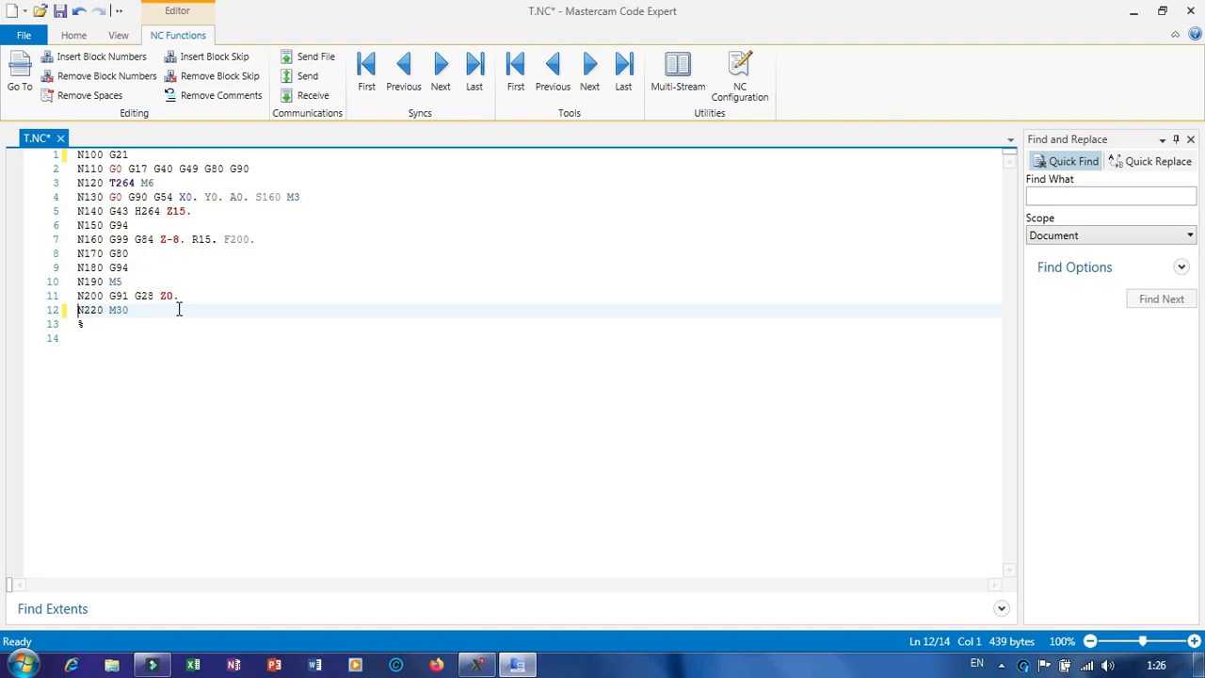
# - Change the code in block N100 to G291 and replace T264 M6 in block N120 with T1
pyautogui.click(115, 182)
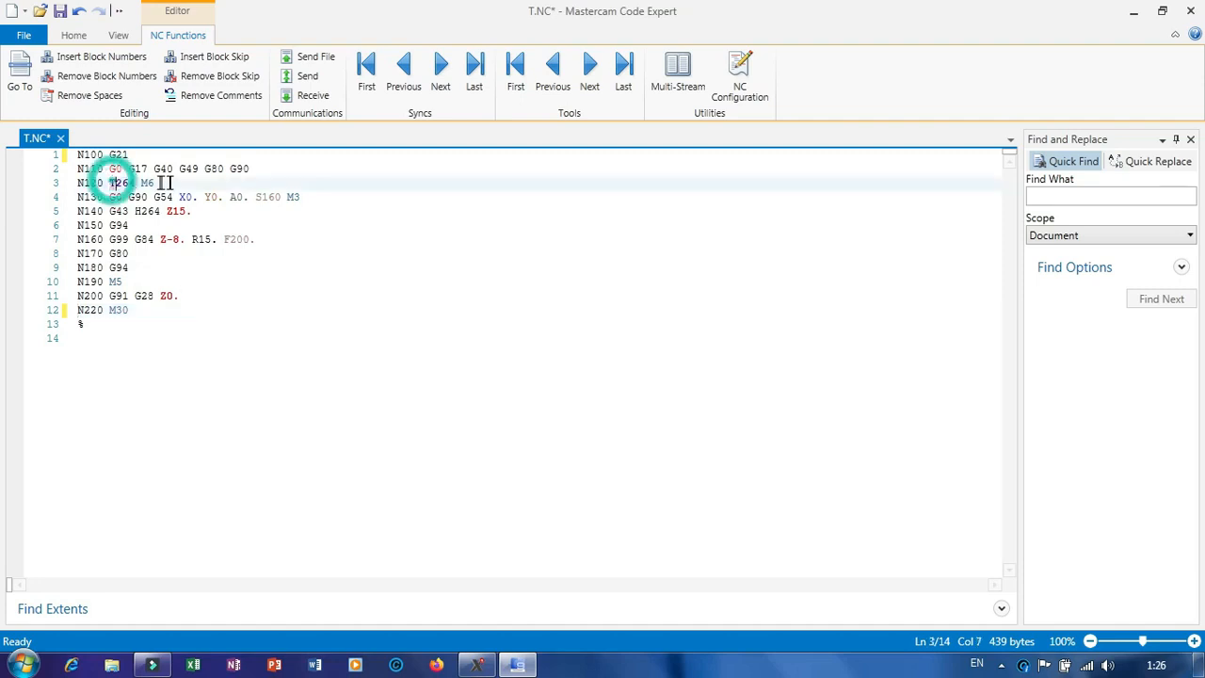
pyautogui.click(123, 155)
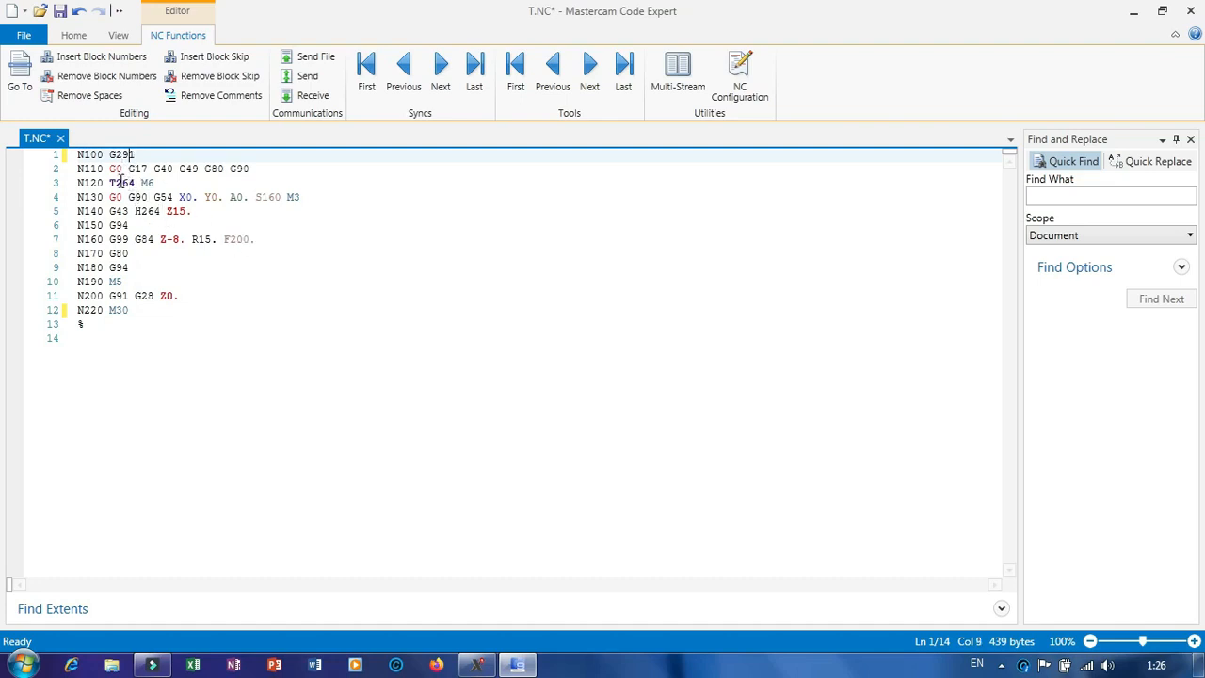
pyautogui.moveTo(120, 182); pyautogui.dragTo(214, 186)
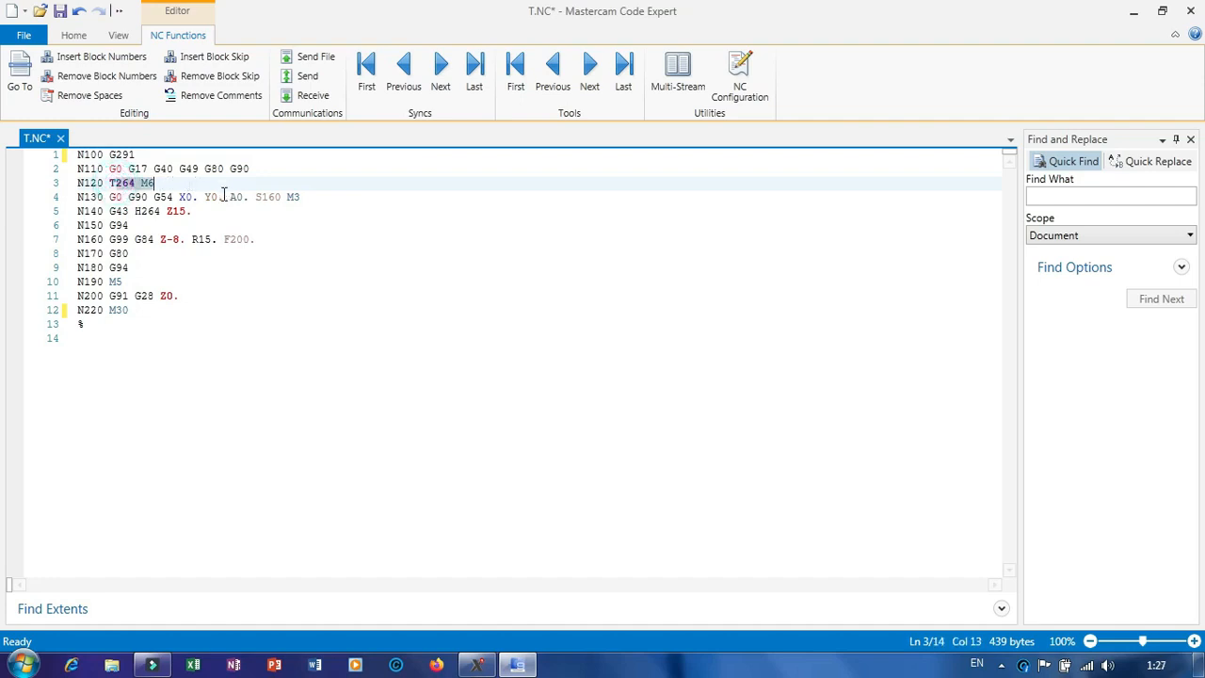
pyautogui.write('T1')
# - Remove A0. from block N130 and H264 from block N140
pyautogui.click(226, 199)
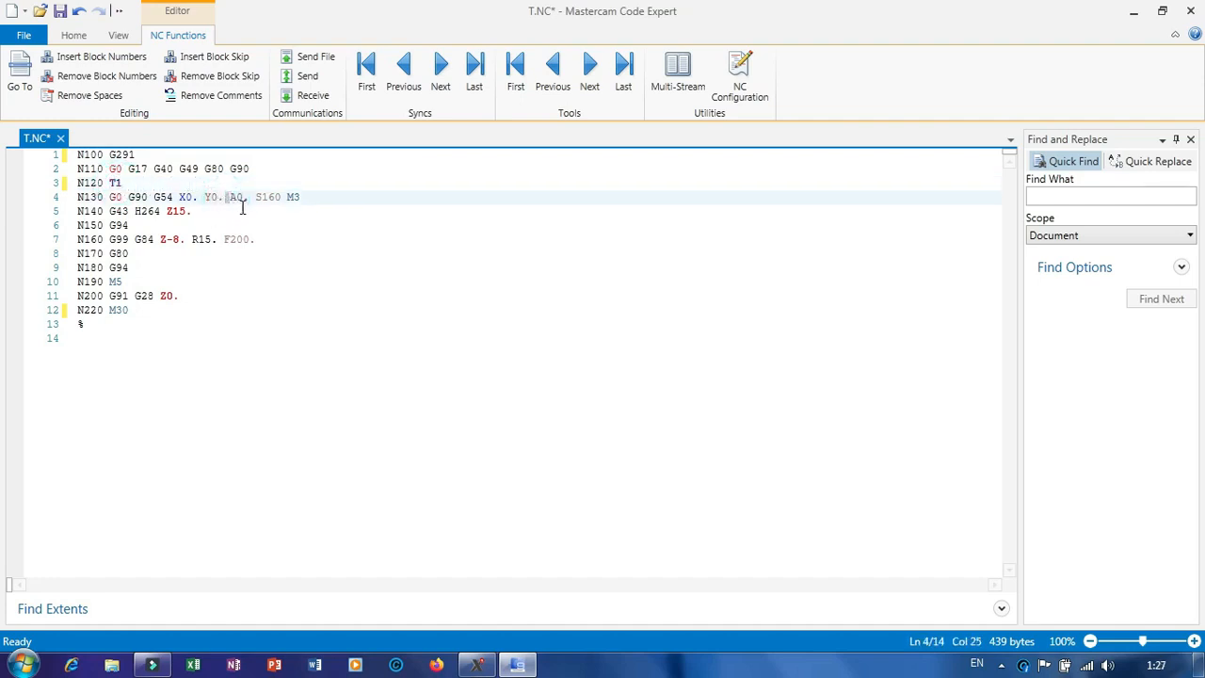
pyautogui.click(255, 197)
pyautogui.moveTo(231, 197); pyautogui.dragTo(255, 201)
pyautogui.press('Delete')
pyautogui.moveTo(136, 211); pyautogui.dragTo(167, 211)
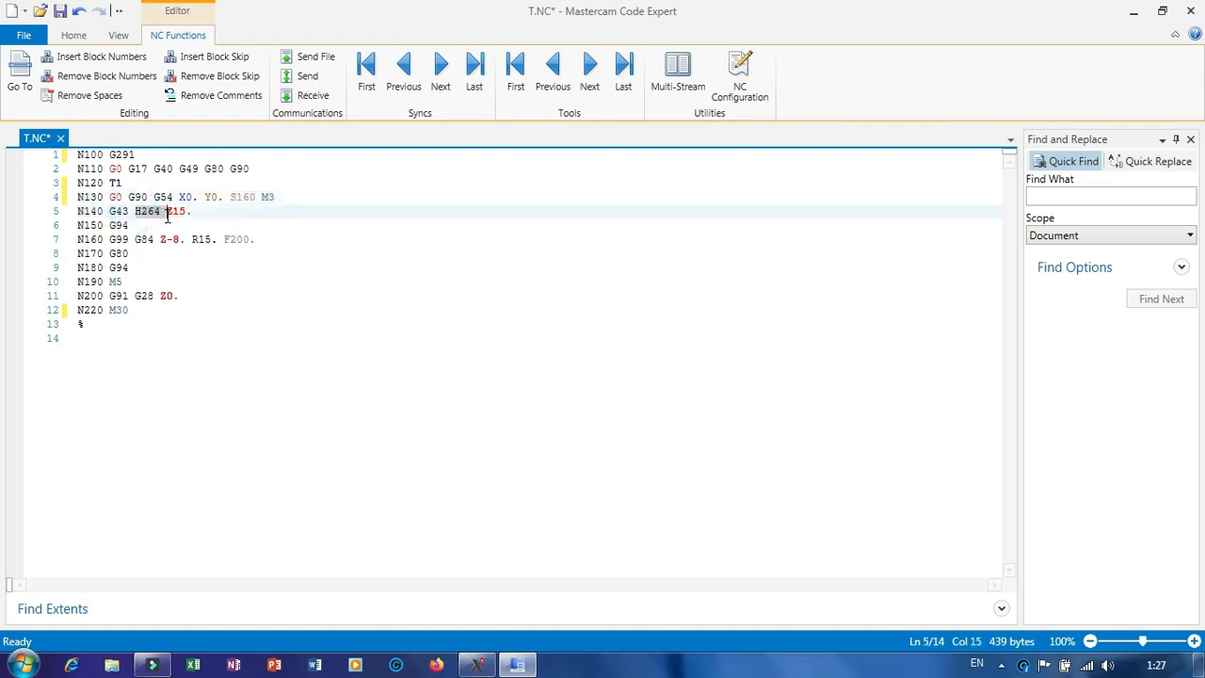
pyautogui.press('Delete')
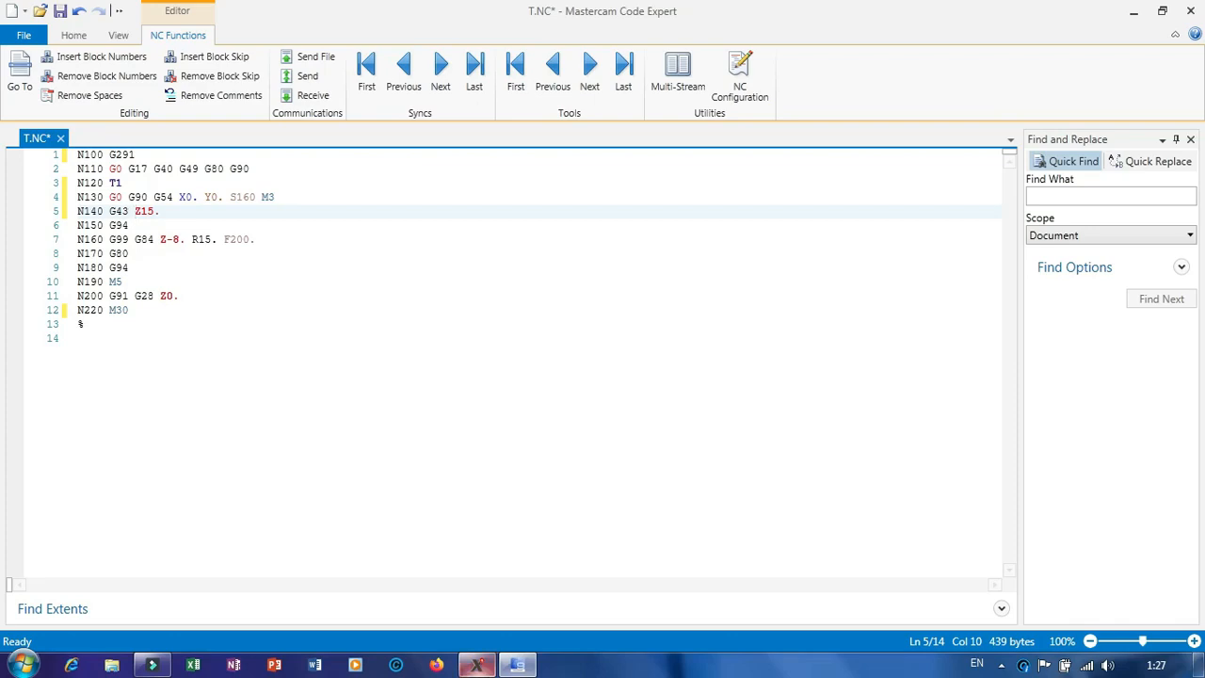
# - Switch to Mastercam and set the tapping tool's feed rate to 300
pyautogui.click(479, 666)
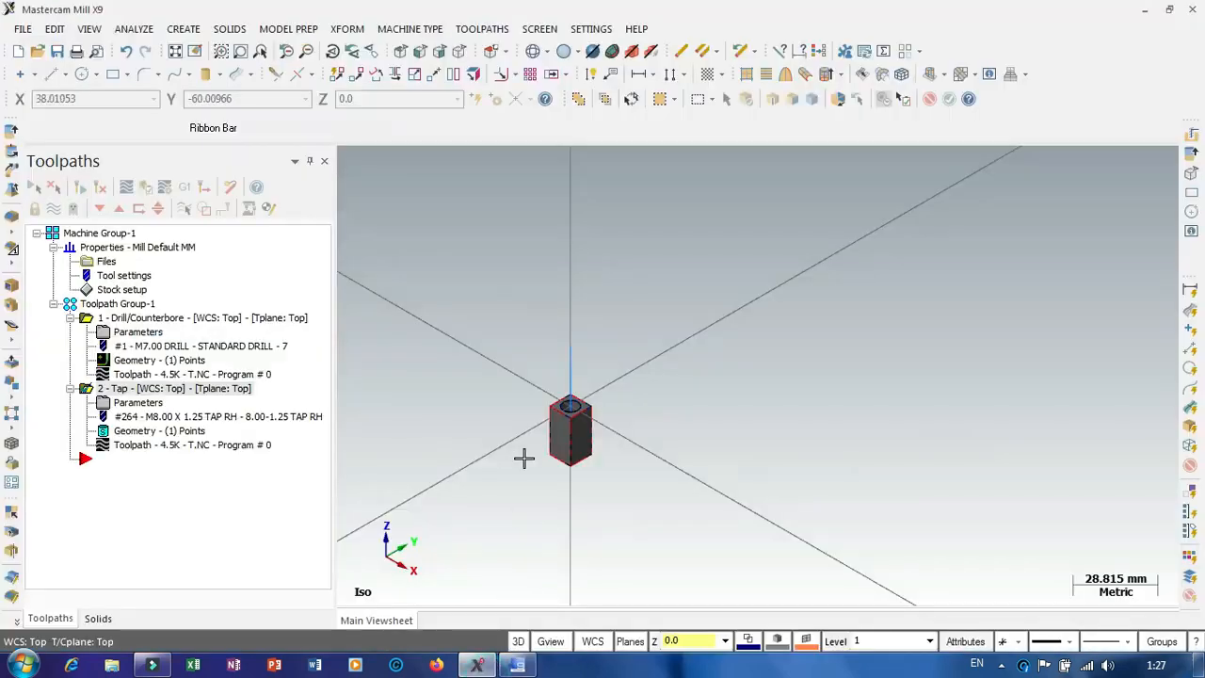
pyautogui.click(138, 402)
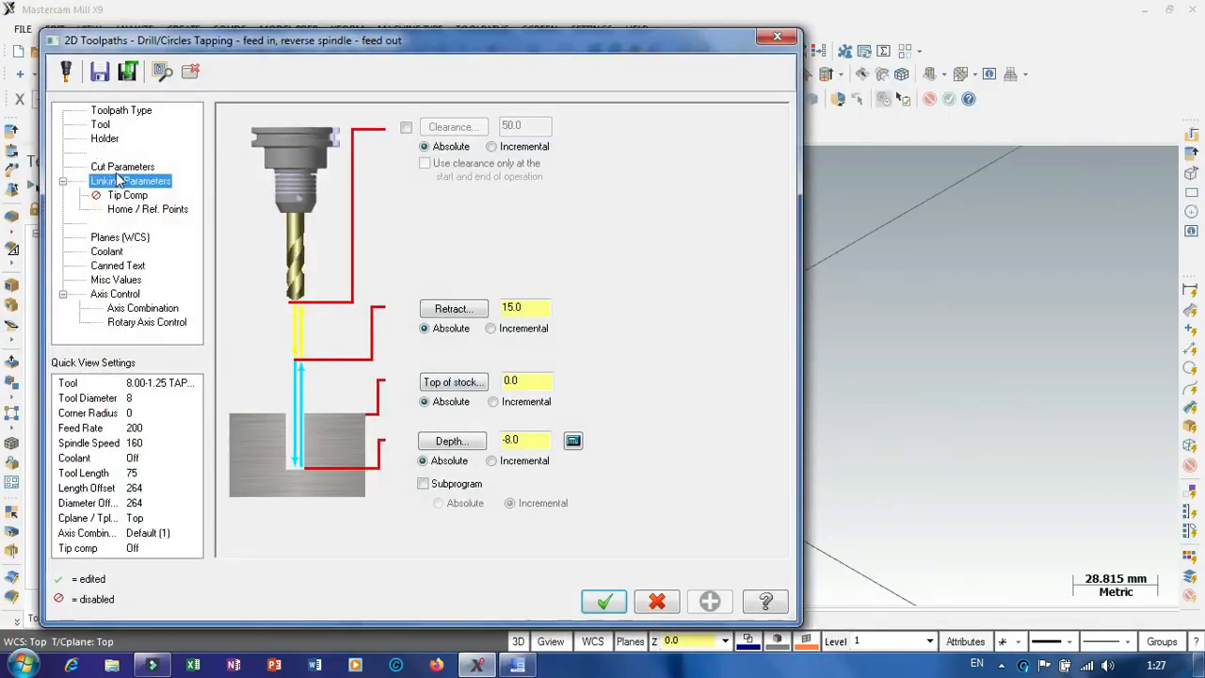
pyautogui.click(100, 124)
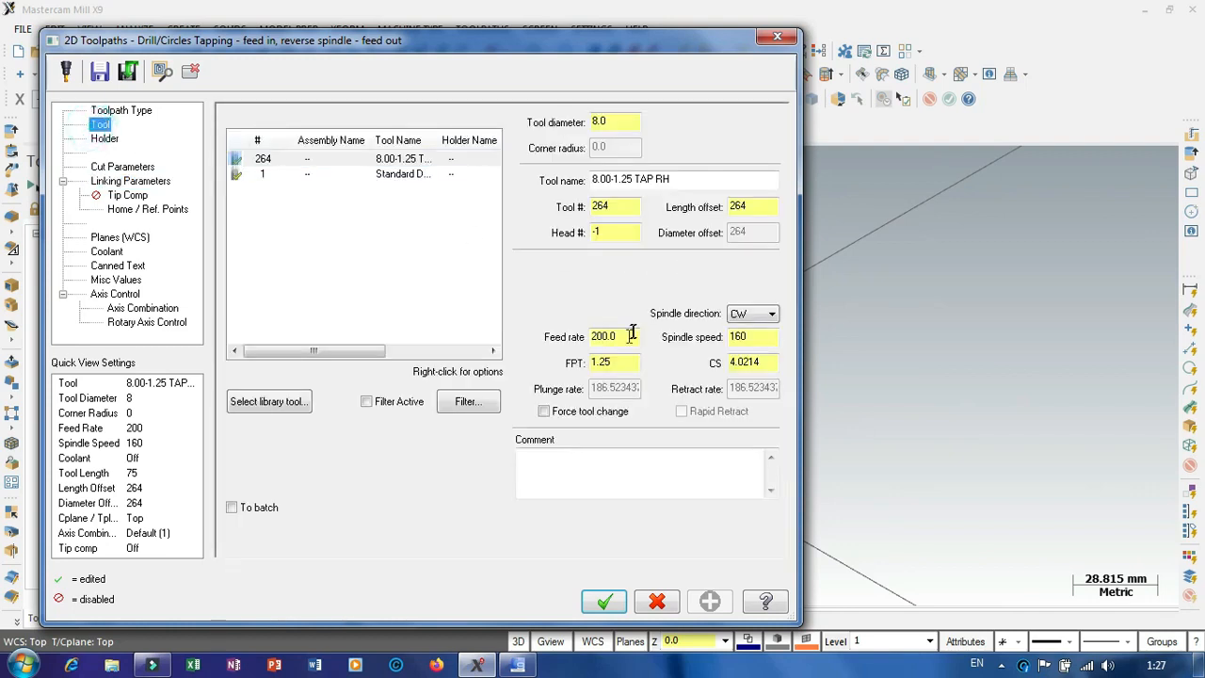
pyautogui.moveTo(626, 336); pyautogui.dragTo(529, 337)
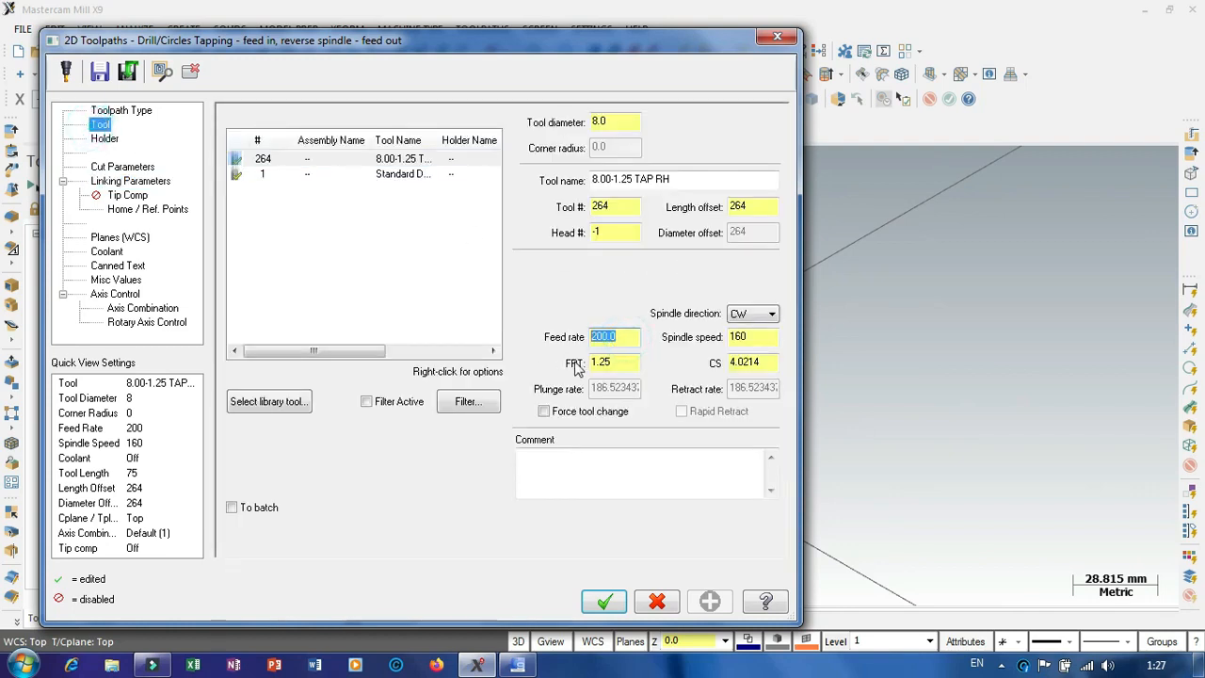
pyautogui.write('300')
pyautogui.press('Return')
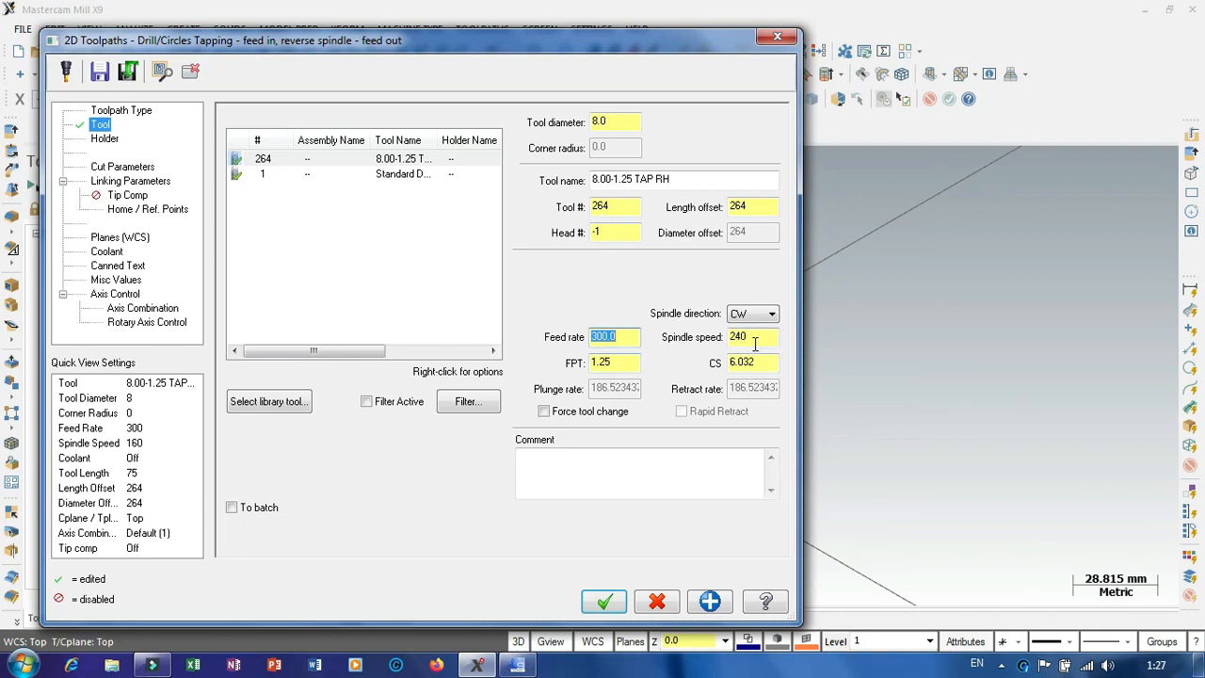
# - Compare the tapping tool's feed rate and spindle speed with the F and S values in the T.NC program
pyautogui.click(516, 665)
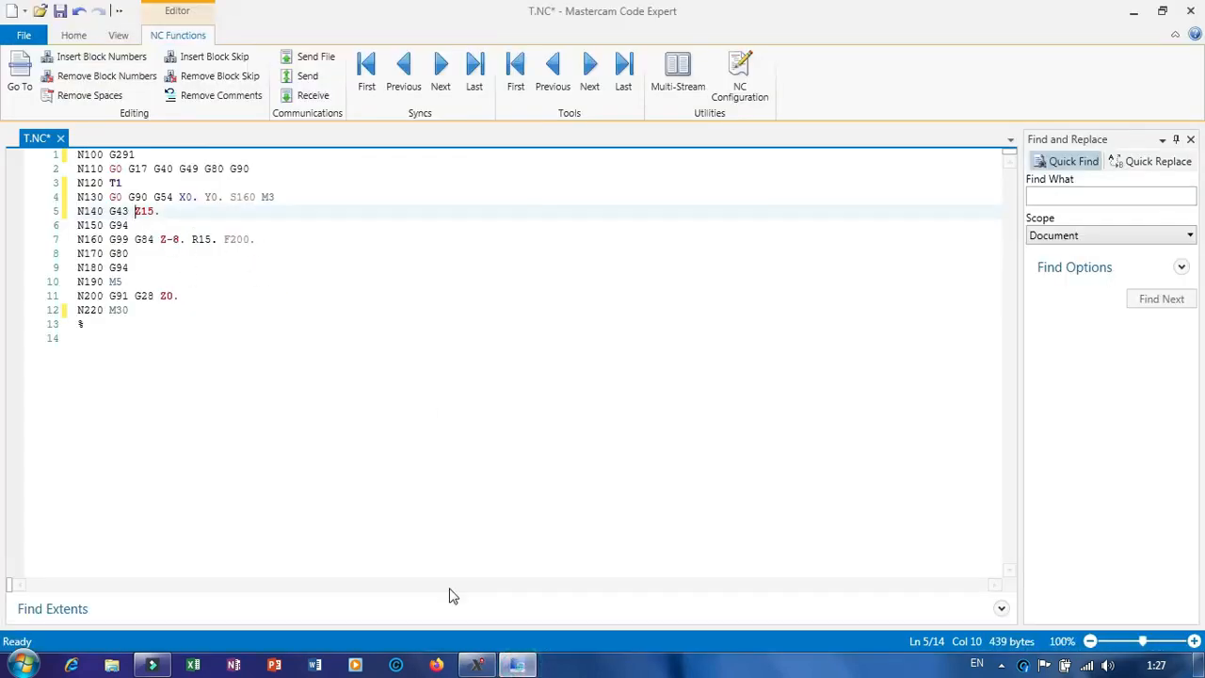
pyautogui.click(478, 665)
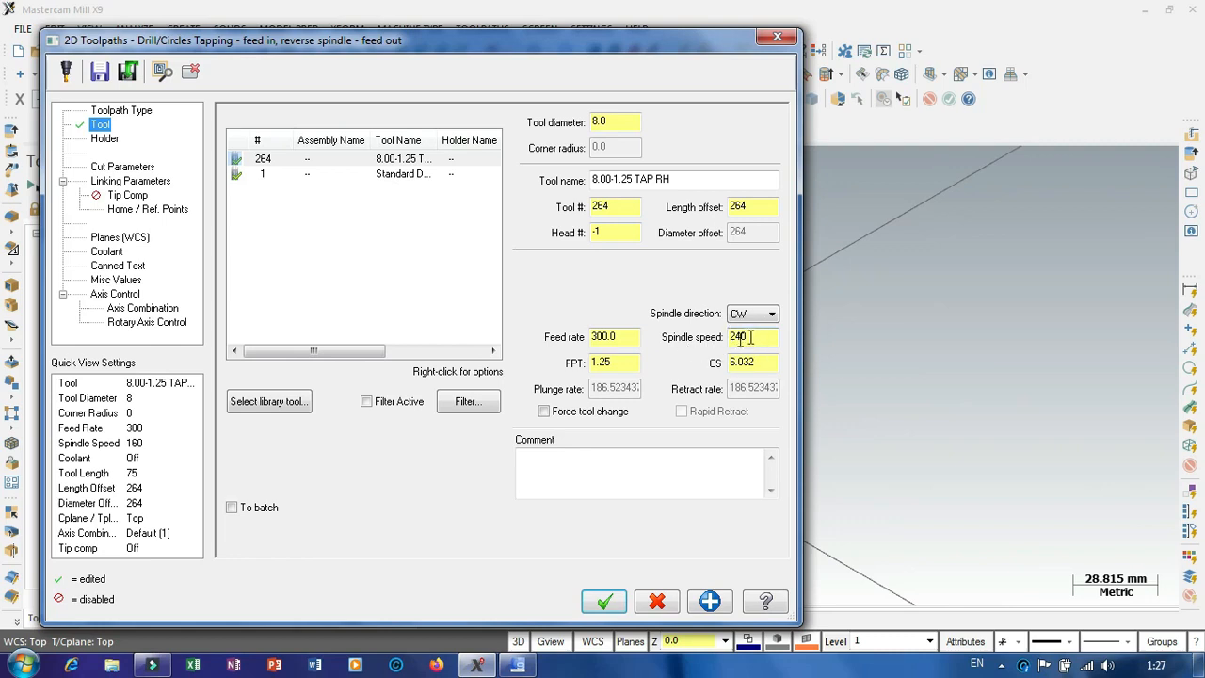
pyautogui.doubleClick(627, 336)
pyautogui.click(532, 666)
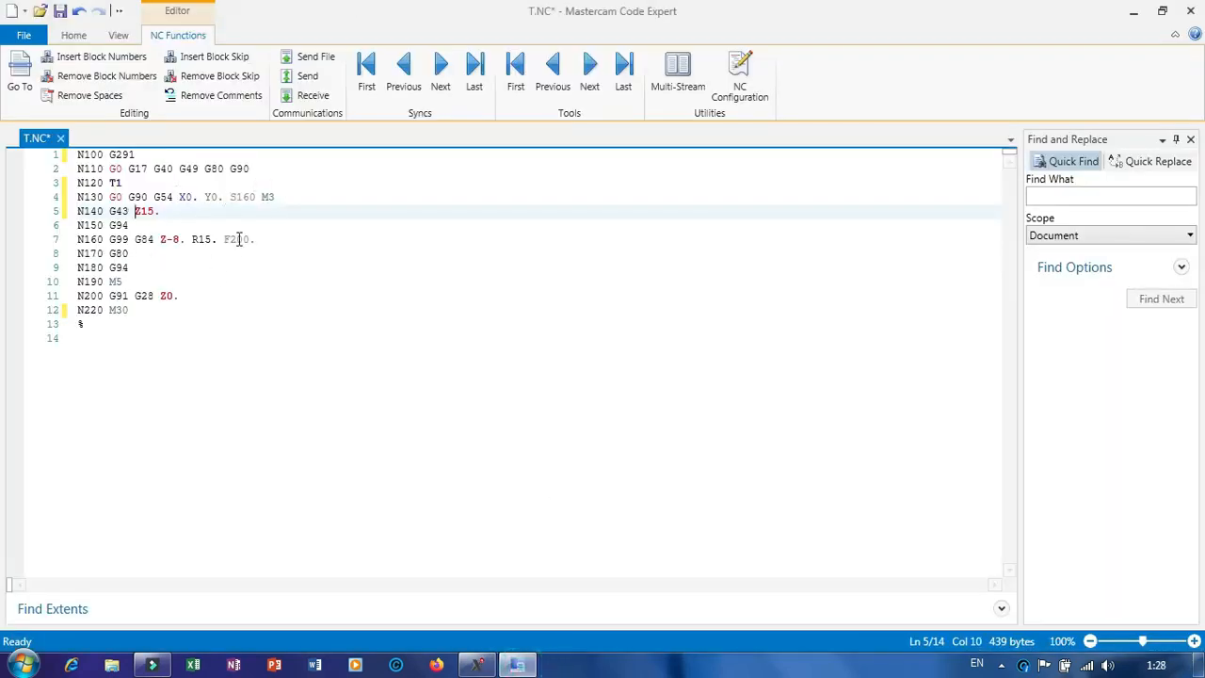